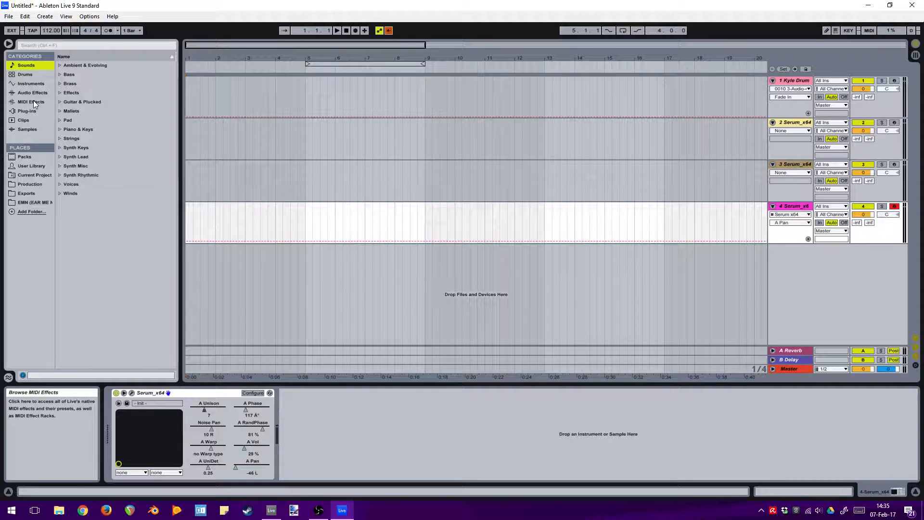
# Step: Expand the Ambient & Evolving folder in the Sounds category of the browser
pyautogui.click(33, 129)
pyautogui.click(26, 65)
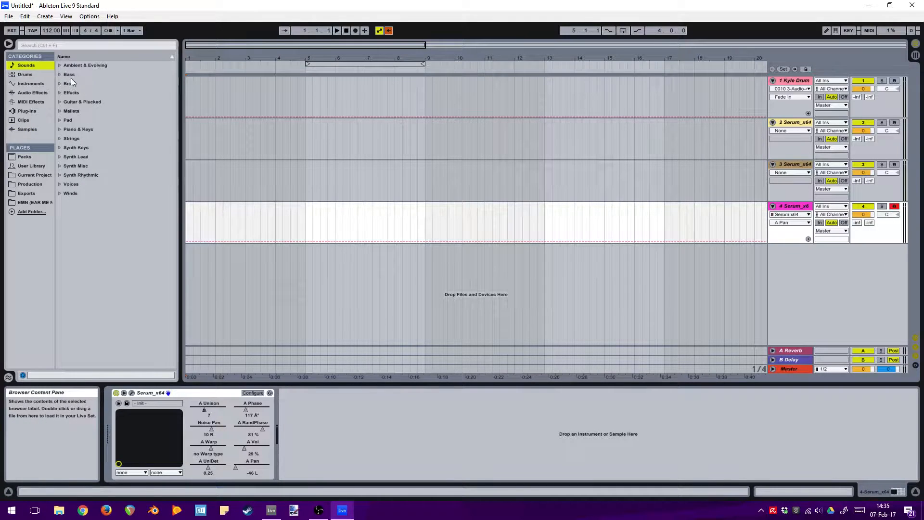
pyautogui.click(59, 66)
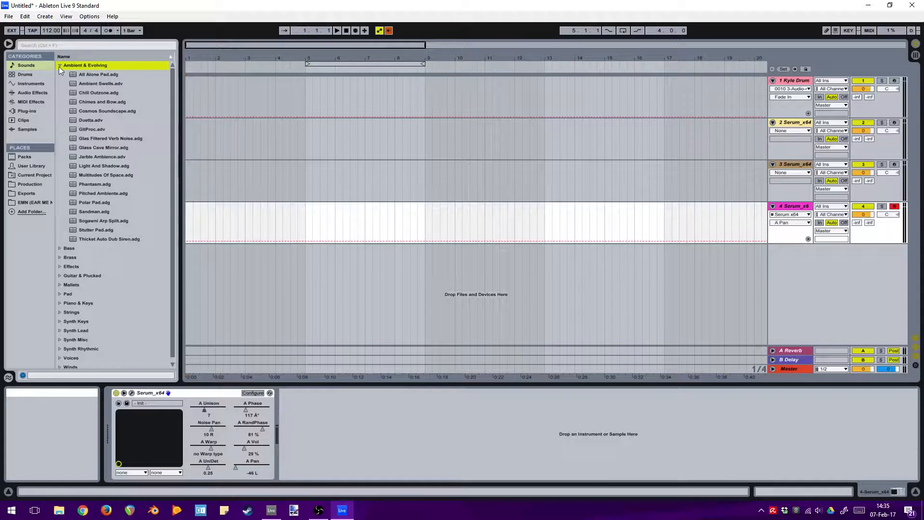
# Step: Create an empty four-bar MIDI clip at the start of track 4 and open it for note editing
pyautogui.click(792, 207)
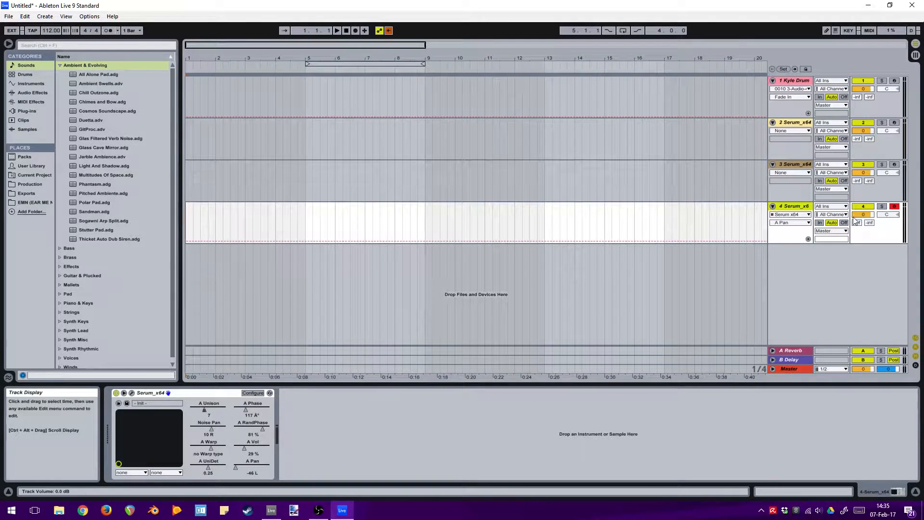
pyautogui.click(238, 234)
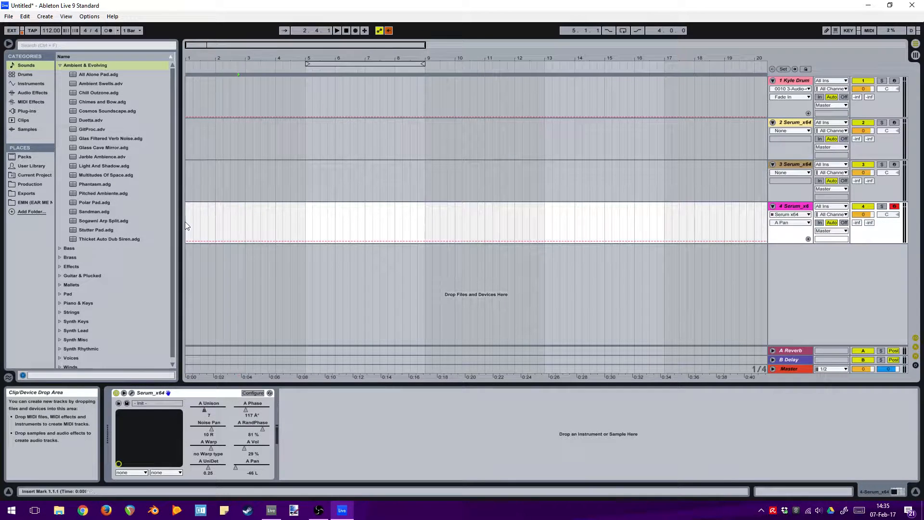
pyautogui.moveTo(186, 222); pyautogui.dragTo(312, 223)
pyautogui.hotkey('ctrl', 'shift', 'm')
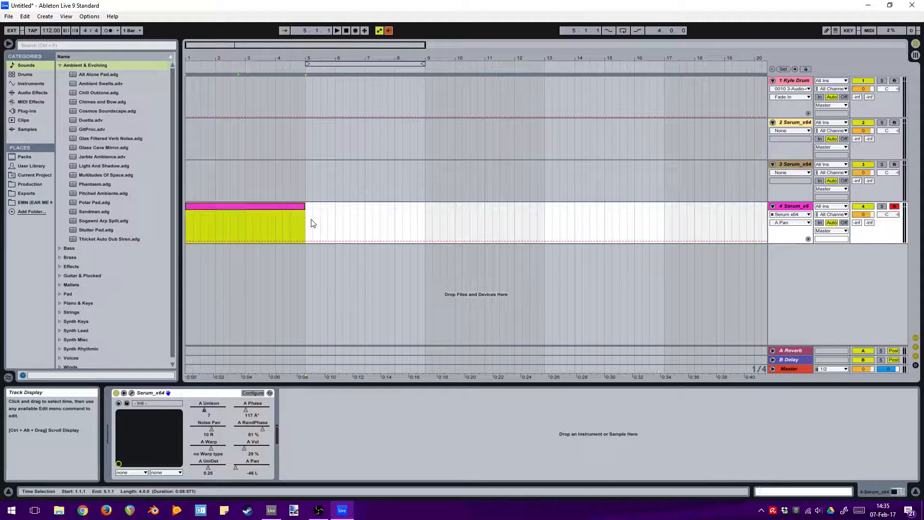
pyautogui.doubleClick(292, 207)
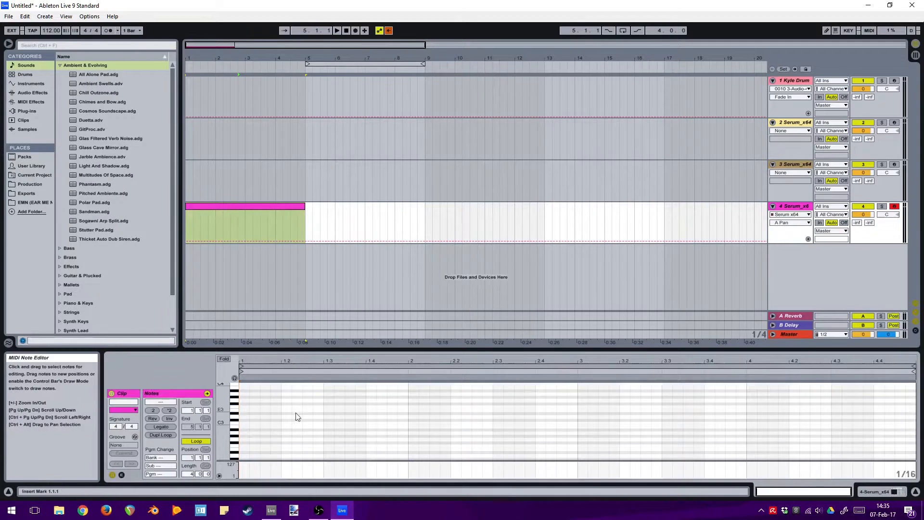
# Step: Enter a one-bar pattern of sixteenth notes C3, D3, E3, D3, F3, G3, D3, G3 and duplicate it to fill all four bars
pyautogui.moveTo(226, 395); pyautogui.dragTo(230, 442)
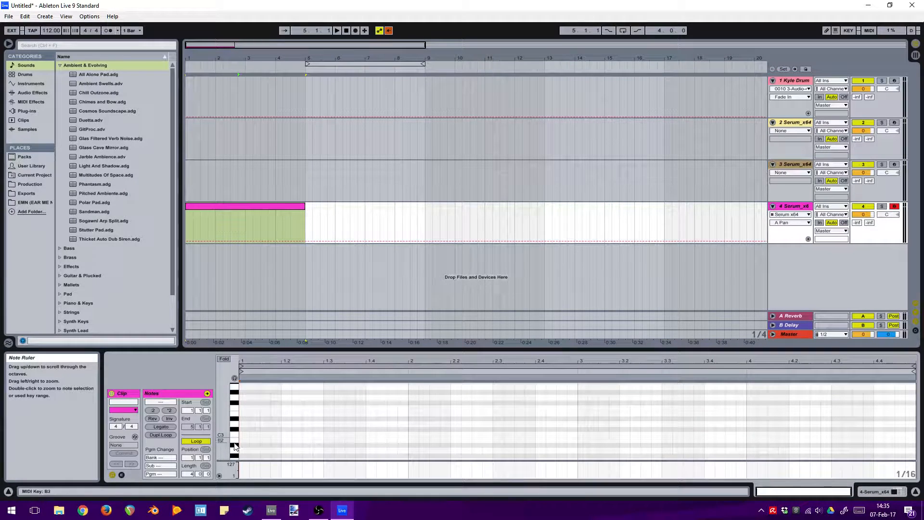
pyautogui.doubleClick(244, 435)
pyautogui.doubleClick(265, 424)
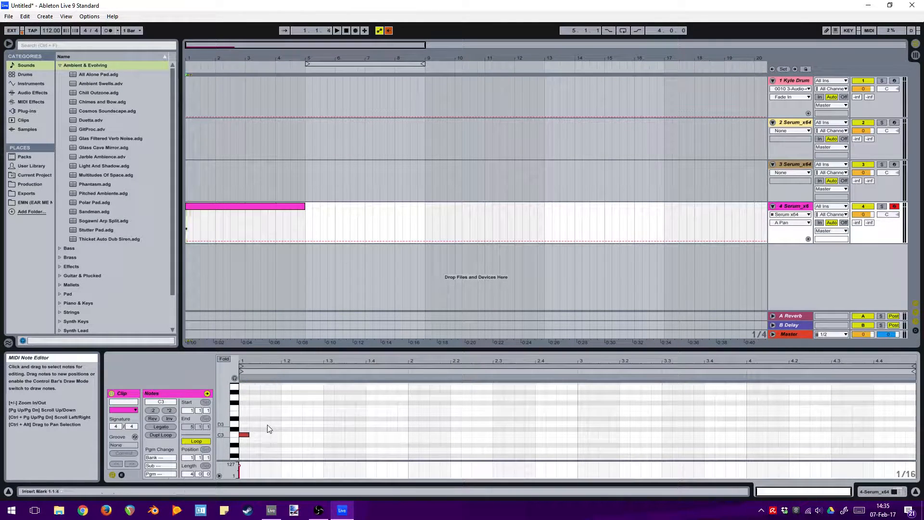
pyautogui.doubleClick(287, 413)
pyautogui.doubleClick(303, 424)
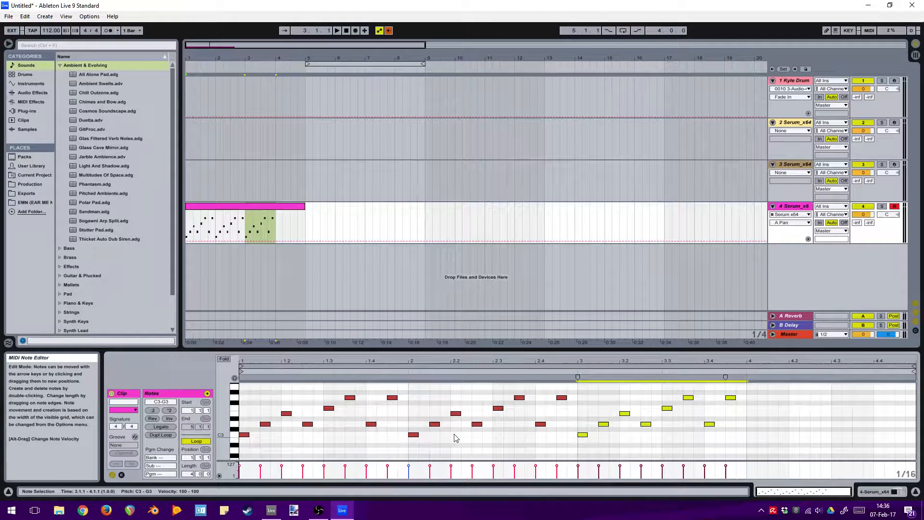
pyautogui.hotkey('ctrl', 'd')
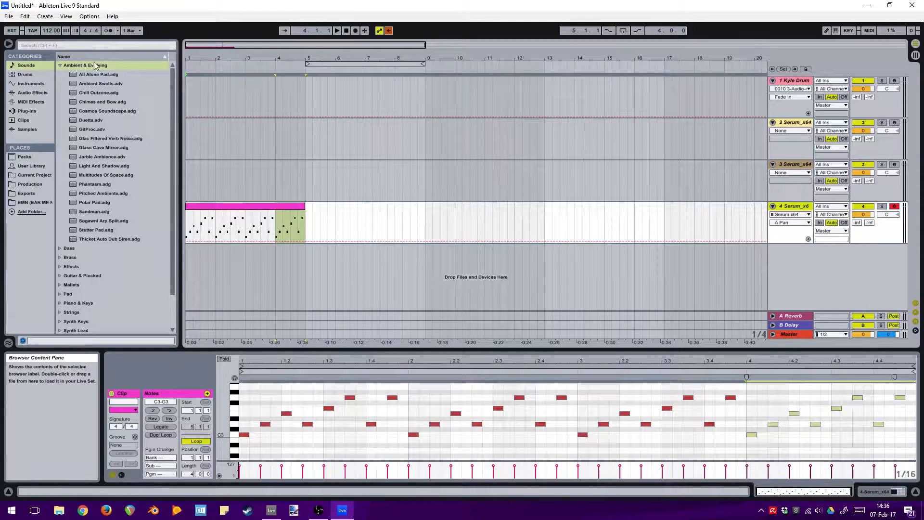
# Step: Load the All Alone Pad.adg preset onto track 4 and play back the clip with it
pyautogui.click(98, 76)
pyautogui.moveTo(99, 79); pyautogui.dragTo(574, 217)
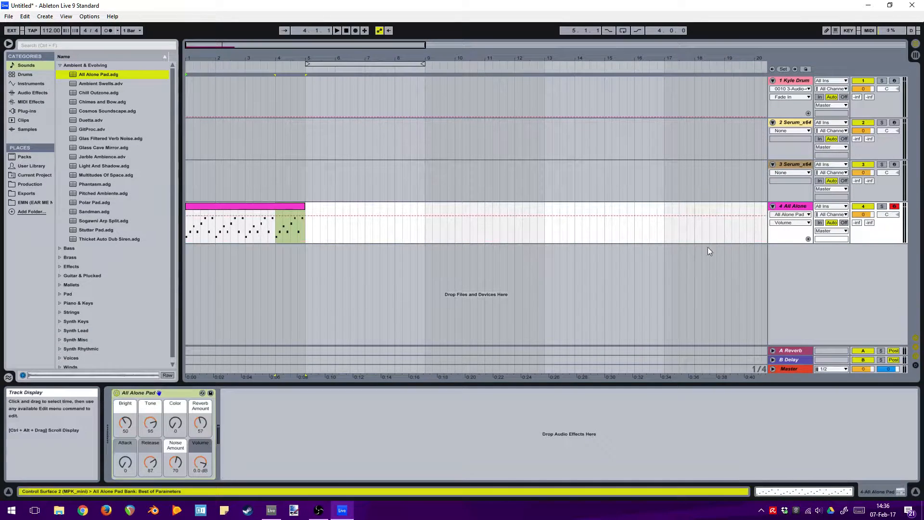
pyautogui.press('space')
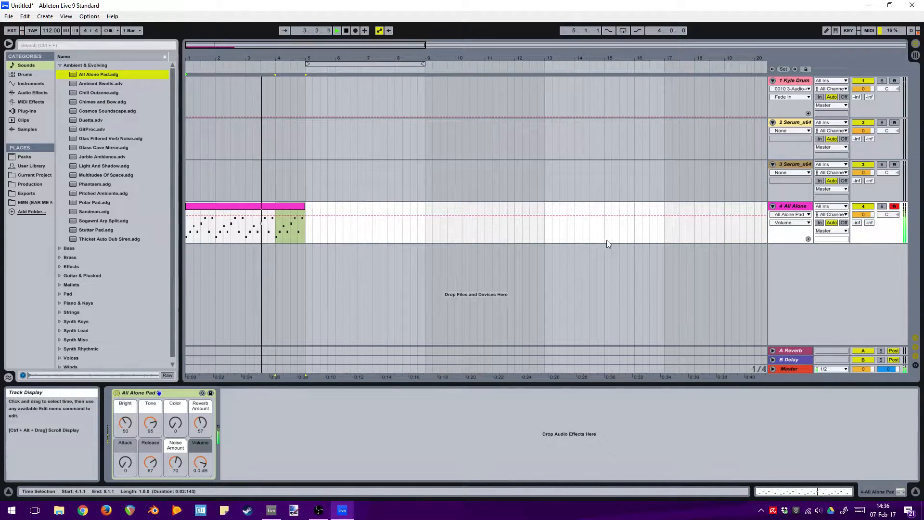
pyautogui.press('space')
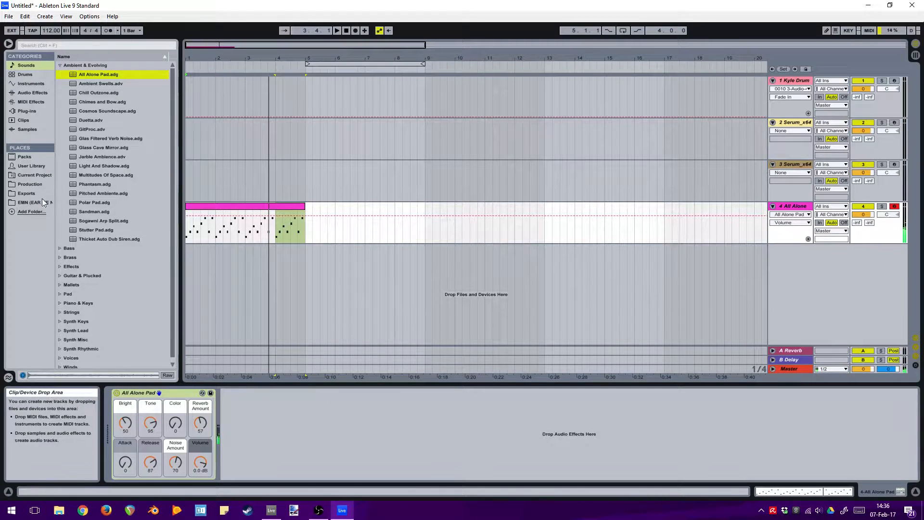
# Step: Collapse the Ambient & Evolving folder, show the Drums category, and inspect the kick, snare and hat pads of track 1's drum rack
pyautogui.click(88, 65)
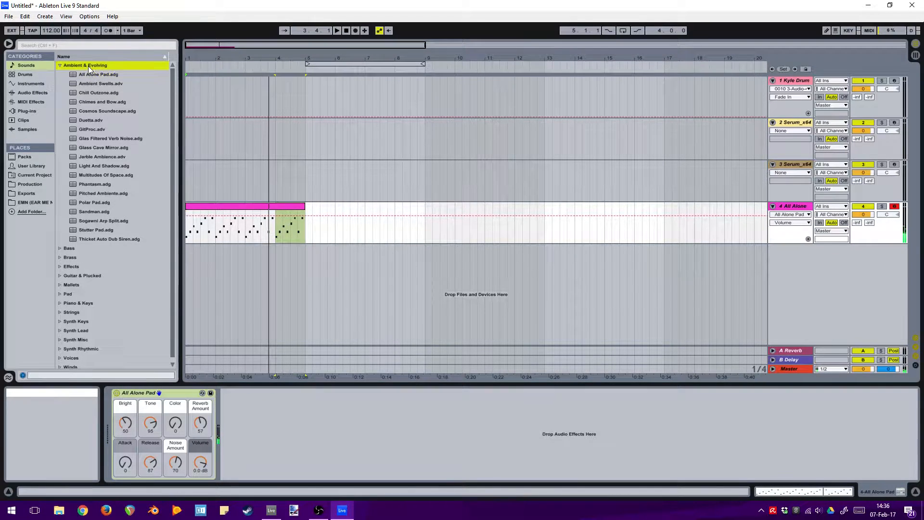
pyautogui.click(57, 65)
pyautogui.click(25, 75)
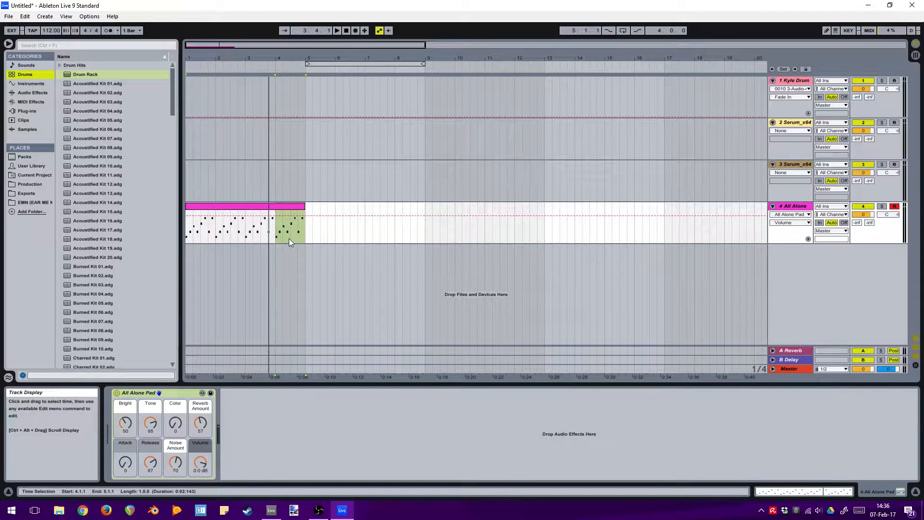
pyautogui.click(797, 81)
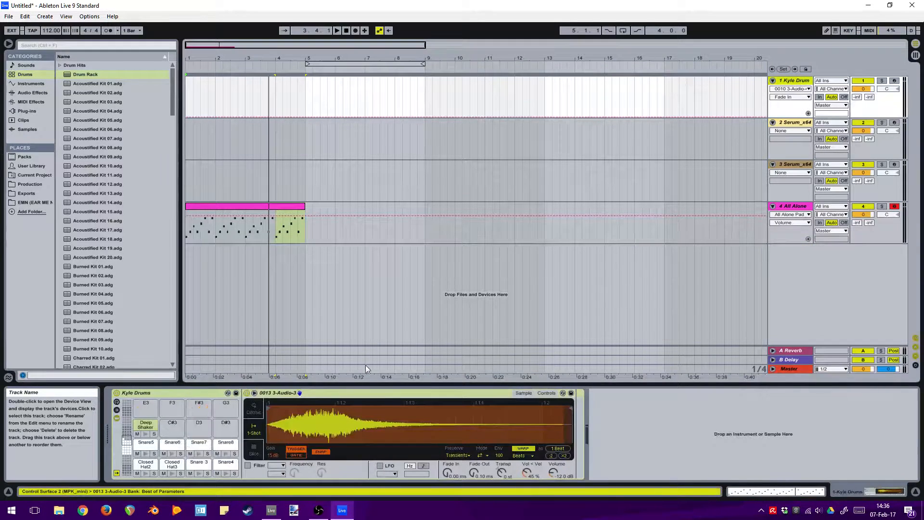
pyautogui.click(125, 451)
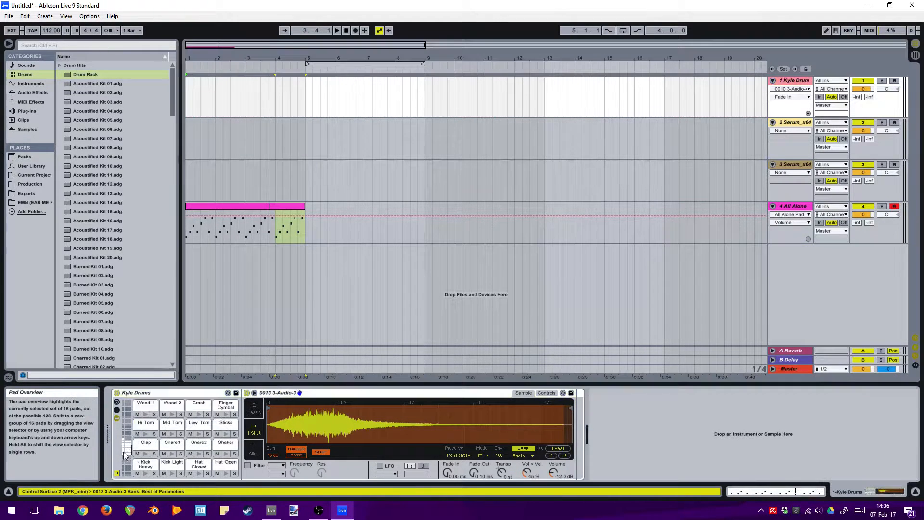
# Step: Look through the drum kits, and review the Instruments, Plug-ins, Audio Effects and MIDI Effects categories in turn
pyautogui.moveTo(172, 180); pyautogui.dragTo(166, 48)
pyautogui.click(23, 83)
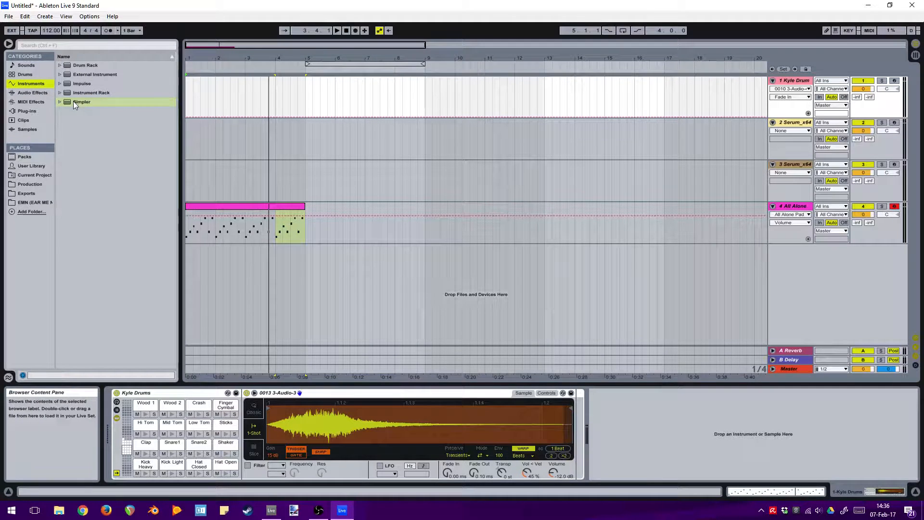
pyautogui.click(33, 111)
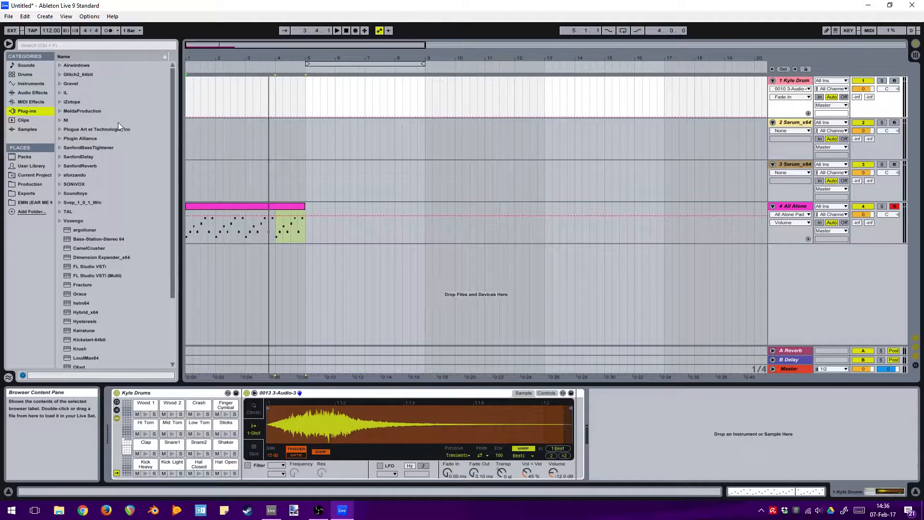
pyautogui.scroll(-1, 122, 158)
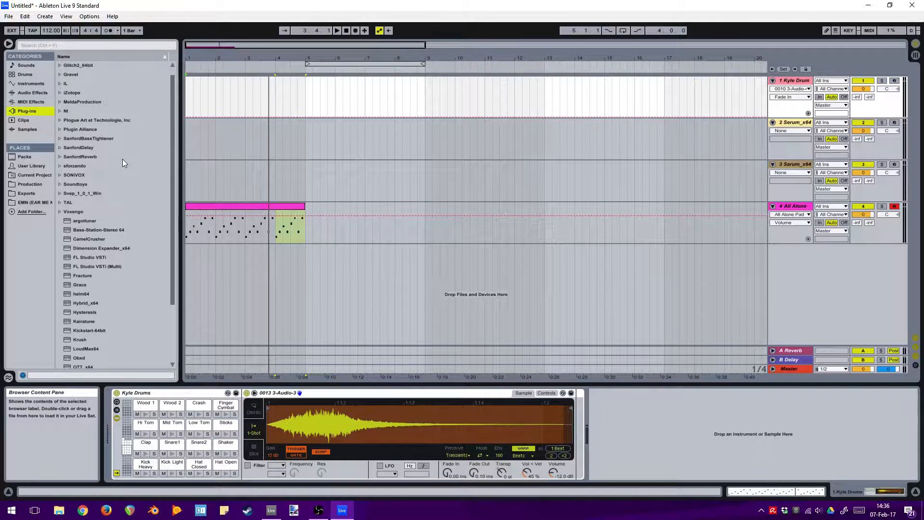
pyautogui.scroll(1, 93, 141)
pyautogui.click(39, 93)
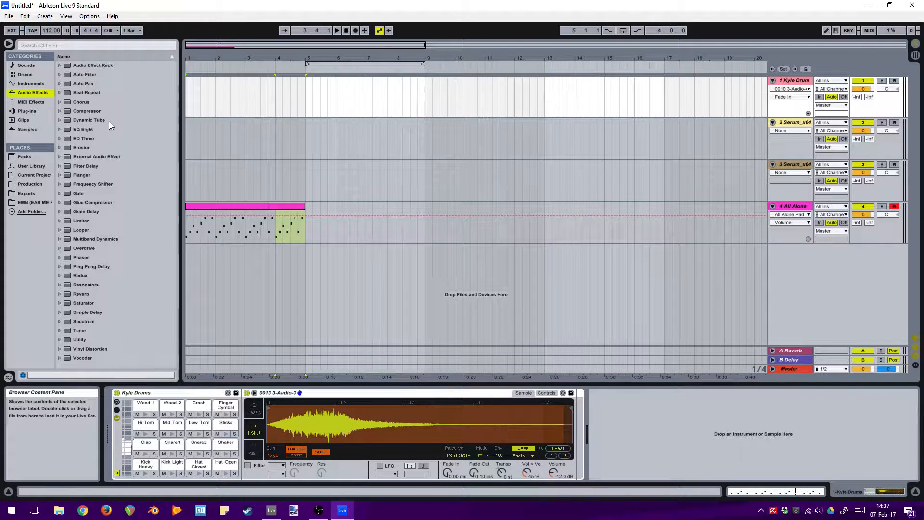
pyautogui.click(43, 103)
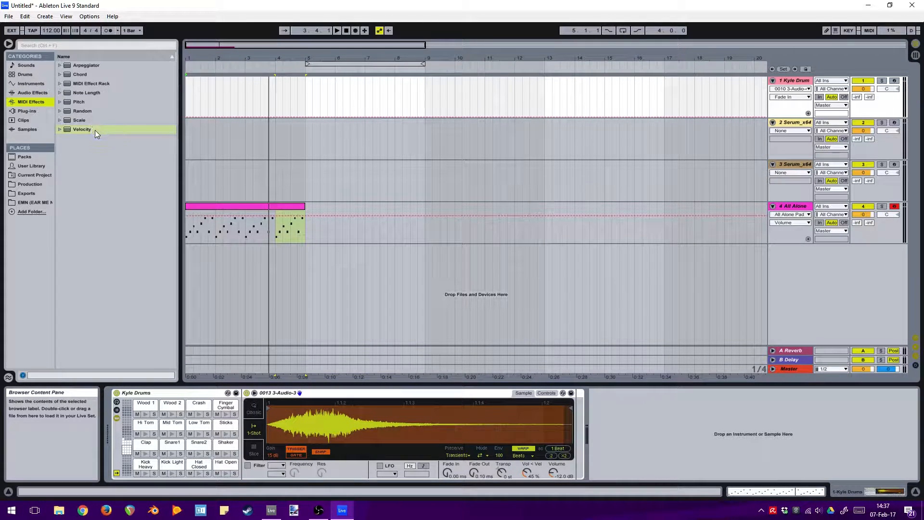
# Step: Look through the Clips category and preview the BIG Drum Pt1.alc clip
pyautogui.click(35, 119)
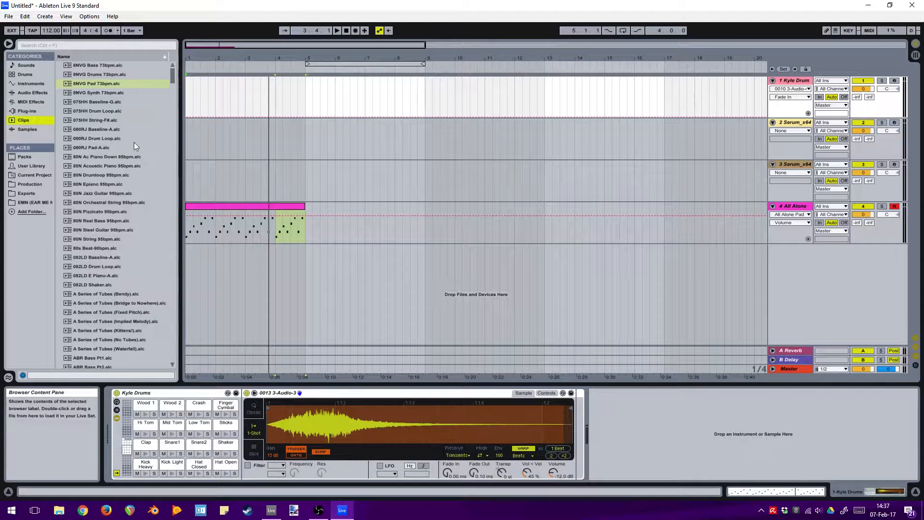
pyautogui.click(143, 202)
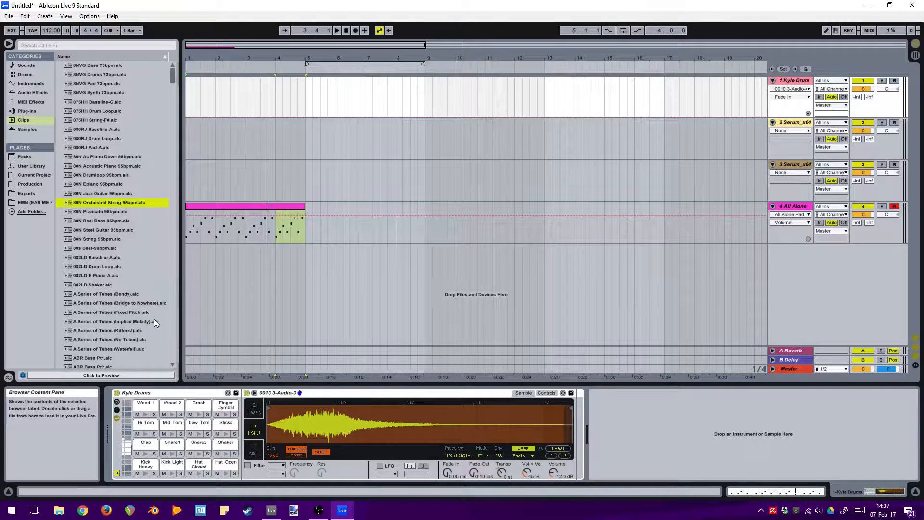
pyautogui.scroll(-12, 145, 308)
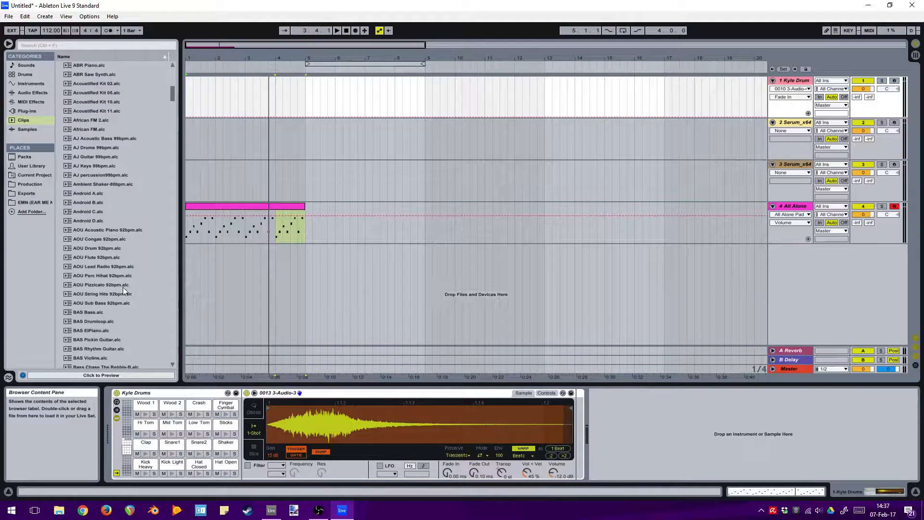
pyautogui.click(122, 287)
pyautogui.scroll(-8, 146, 290)
pyautogui.click(133, 303)
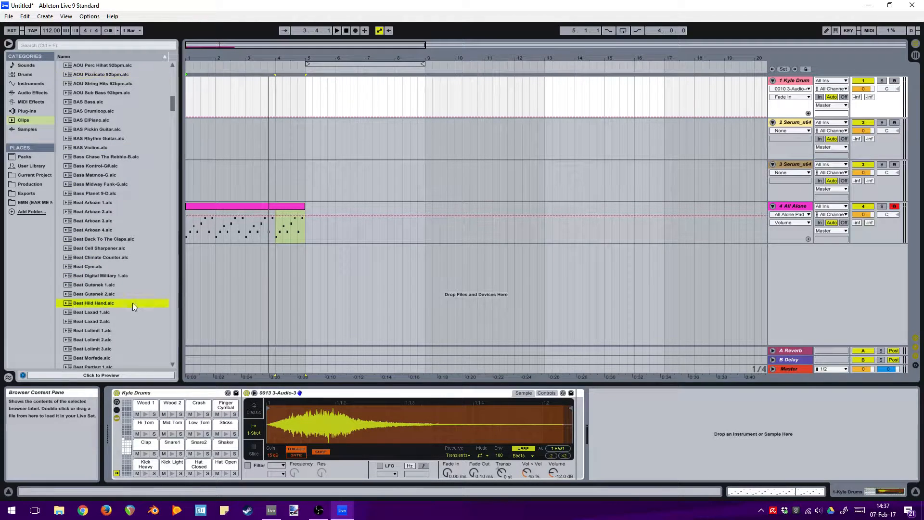
pyautogui.scroll(-7, 135, 302)
pyautogui.click(115, 321)
pyautogui.scroll(-1, 119, 348)
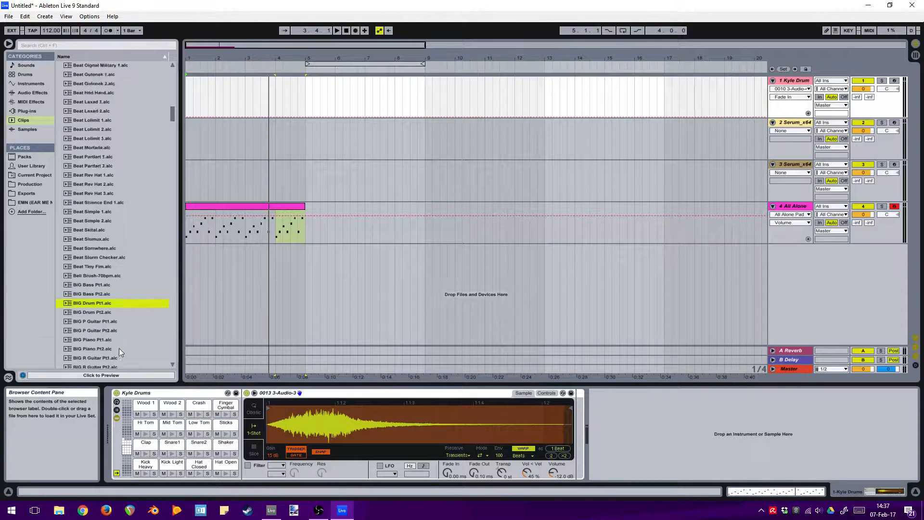
pyautogui.scroll(-2, 119, 348)
pyautogui.click(119, 377)
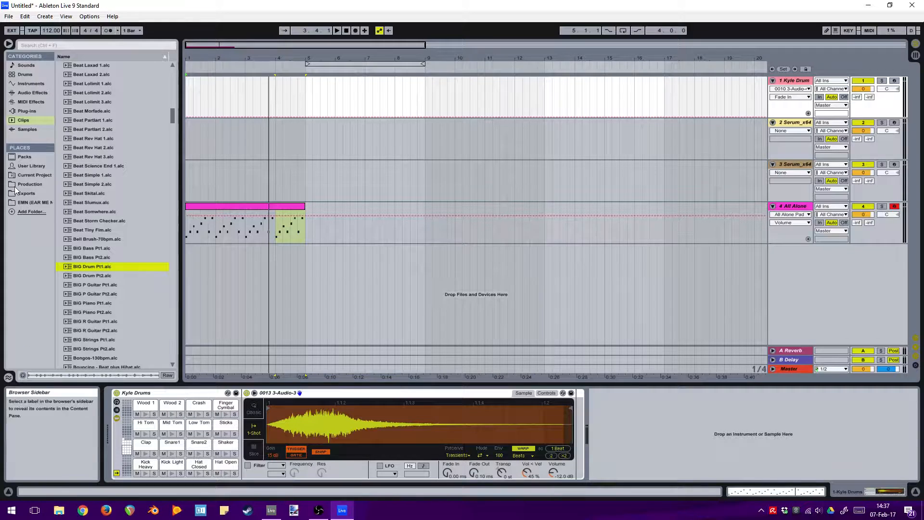
# Step: Audition several audio files in the Samples category, from 0008 3-Audio.wav down to 12 3-Audio-1-1-1-1.wav
pyautogui.click(32, 129)
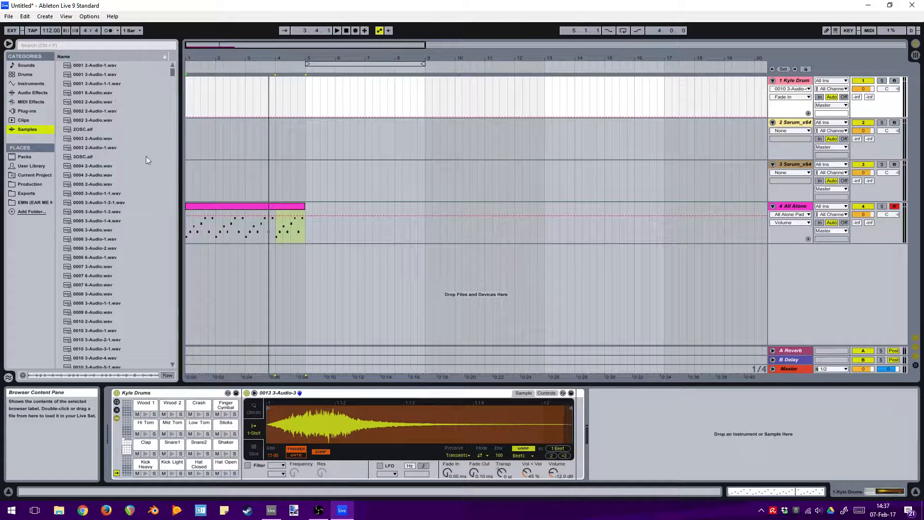
pyautogui.scroll(-3, 130, 97)
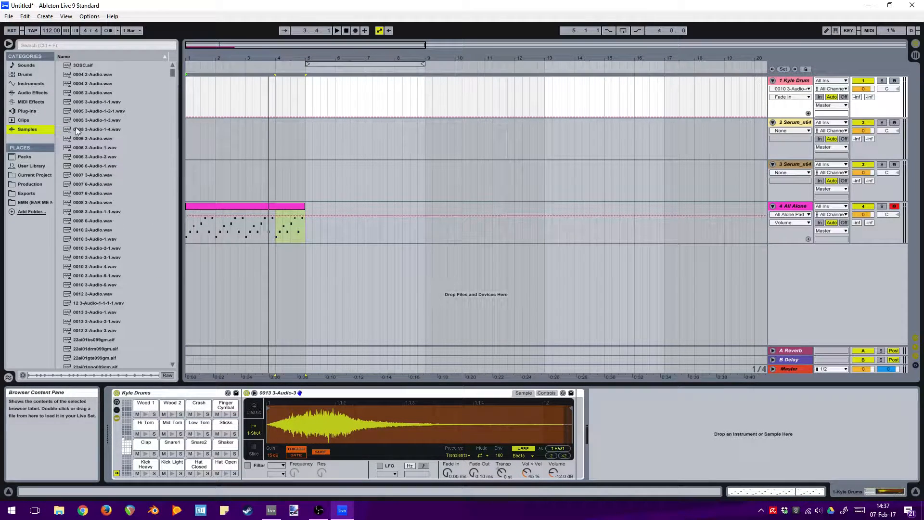
pyautogui.click(116, 202)
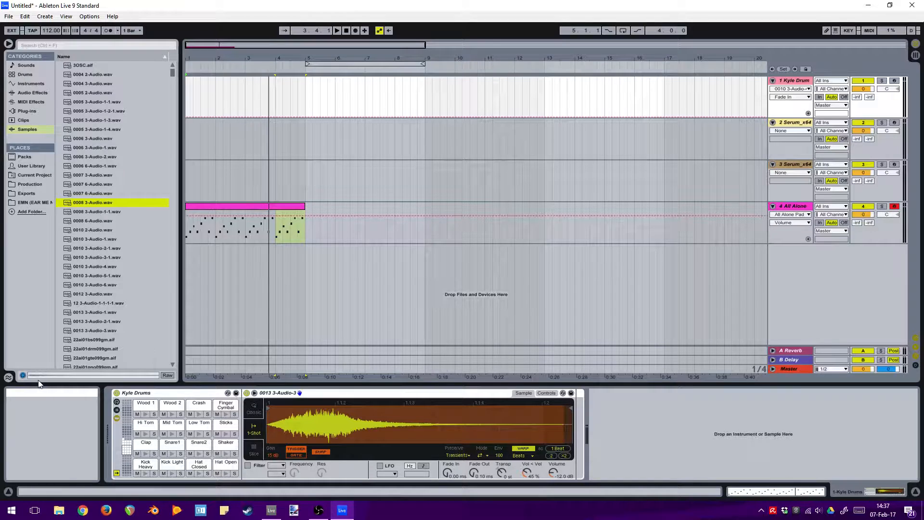
pyautogui.click(110, 246)
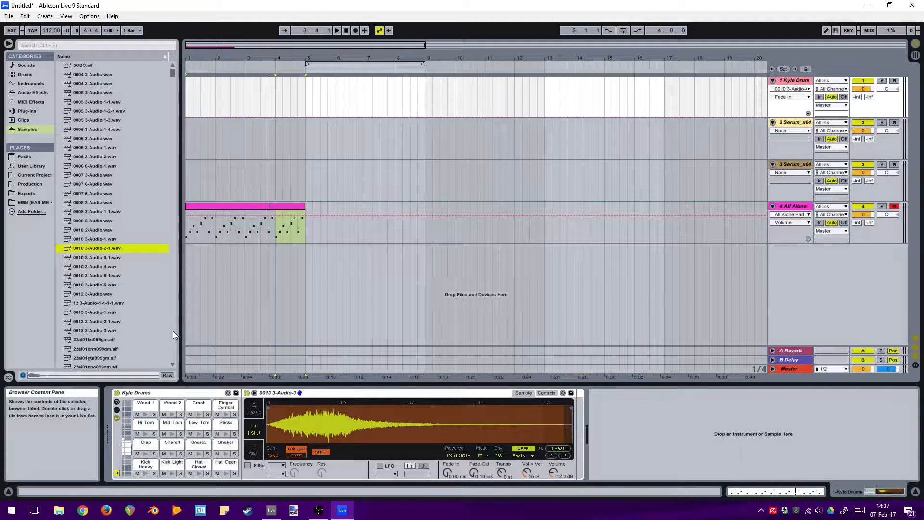
pyautogui.press('Up')
pyautogui.press('Up')
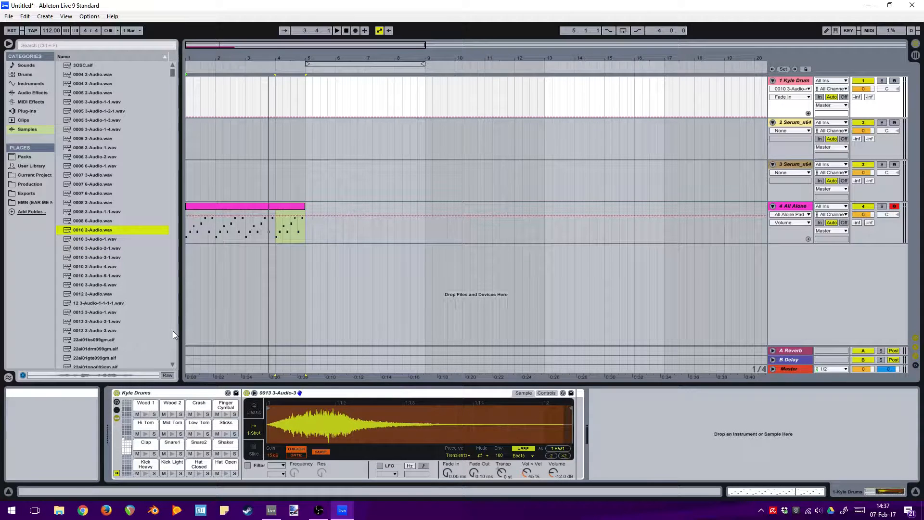
pyautogui.press('Down')
pyautogui.press('Down')
pyautogui.press('Down')
pyautogui.press('Down')
pyautogui.press('Down')
pyautogui.press('Down')
pyautogui.press('Down')
pyautogui.press('Down')
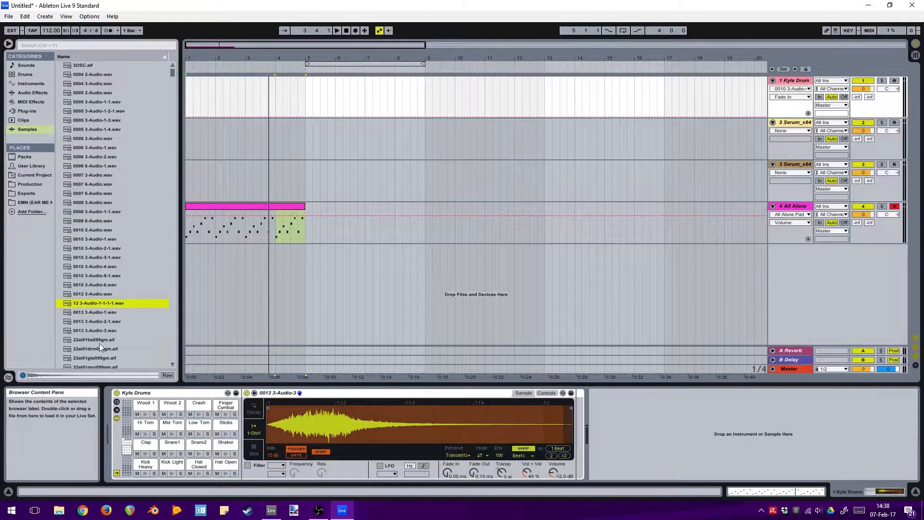
# Step: Show the installed packs in the browser's Places section
pyautogui.click(40, 158)
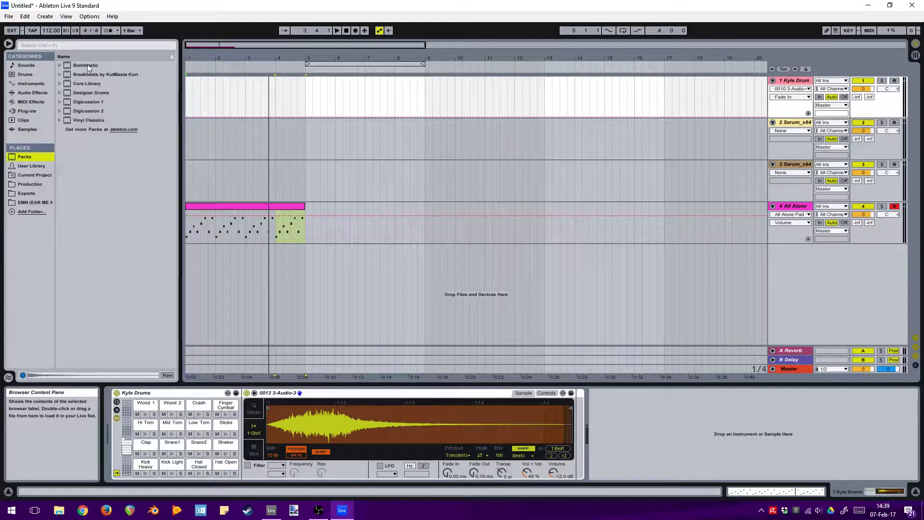
# Step: Review the User Library, Current Project and Production places, and select the Ableton folder in Production
pyautogui.click(25, 166)
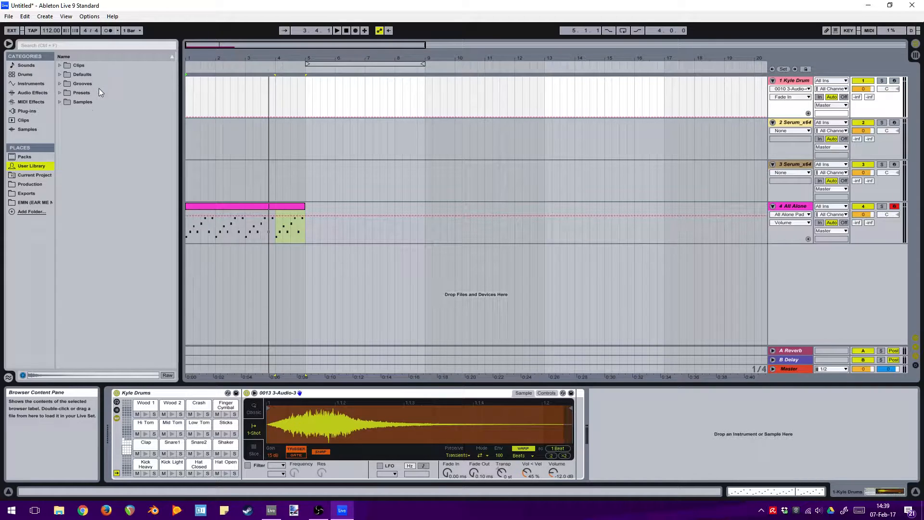
pyautogui.click(46, 174)
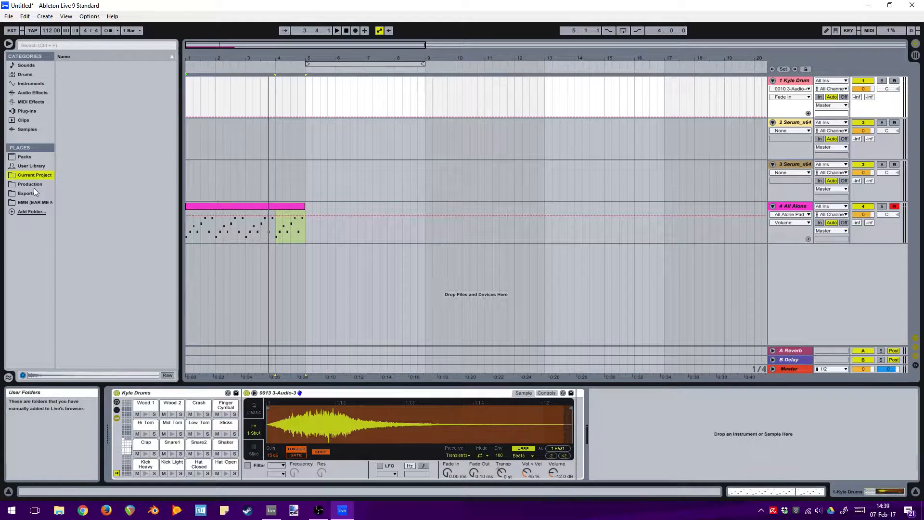
pyautogui.click(34, 187)
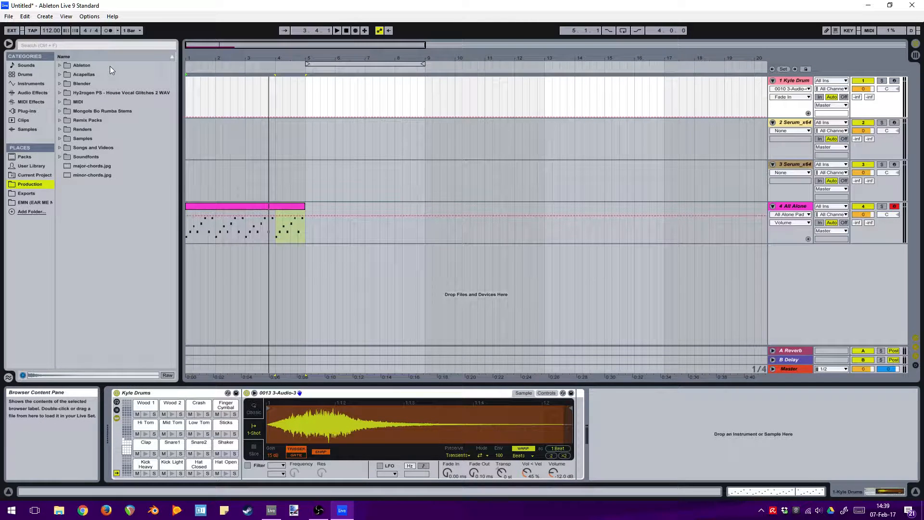
pyautogui.click(110, 65)
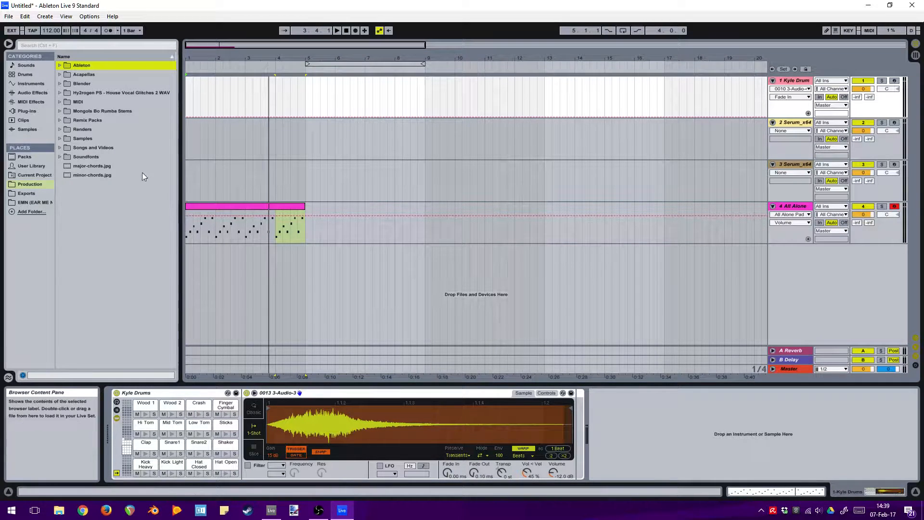
# Step: Open the Groove Pool and expand the Core Library pack's Swing and Groove folder
pyautogui.click(9, 377)
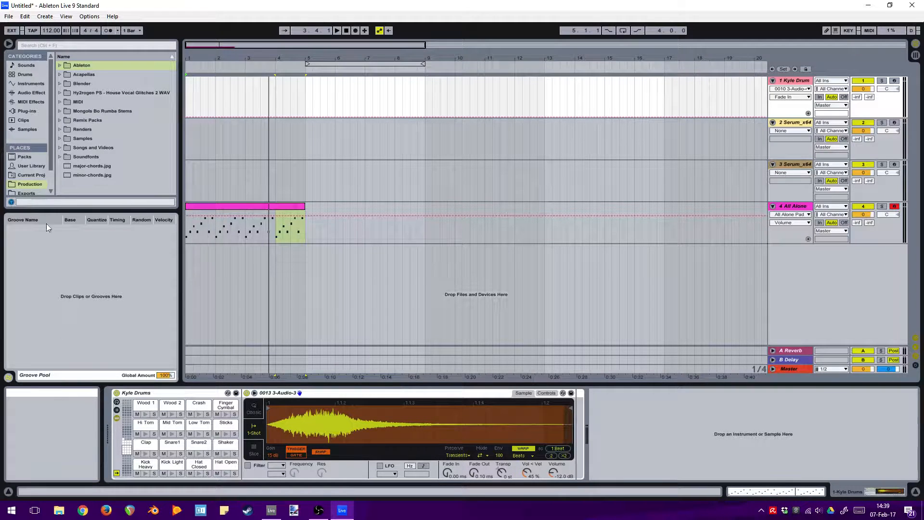
pyautogui.scroll(-1, 33, 133)
pyautogui.click(29, 138)
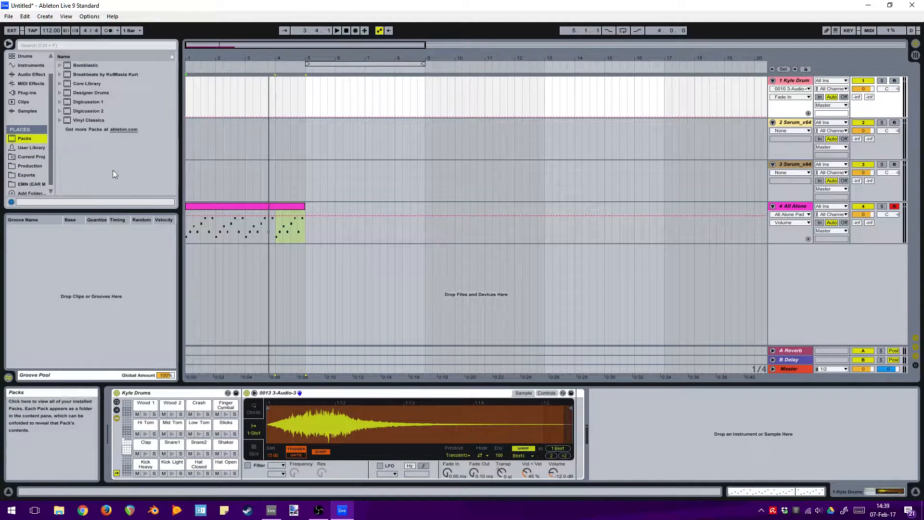
pyautogui.click(62, 85)
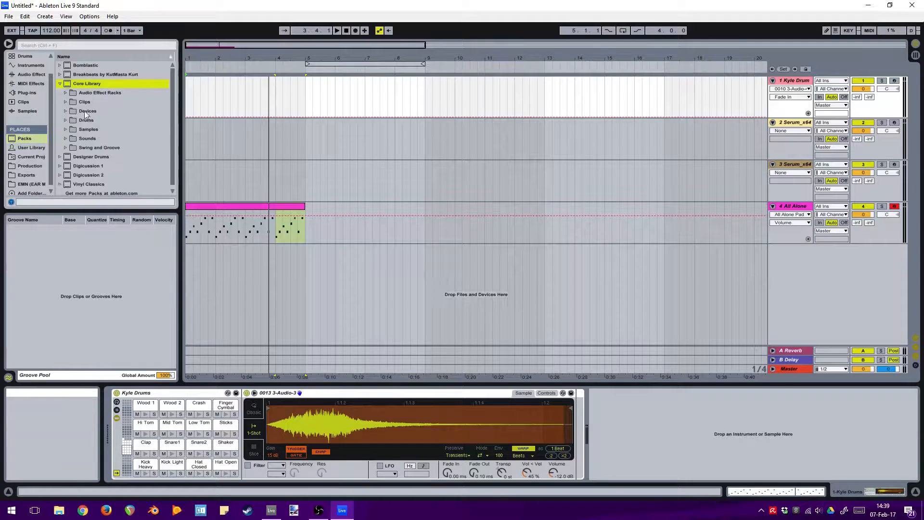
pyautogui.click(65, 144)
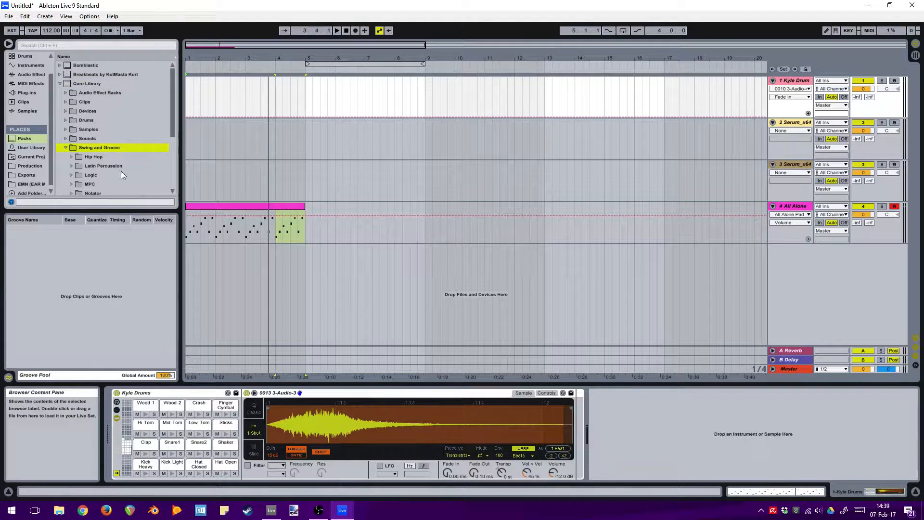
pyautogui.scroll(-1, 121, 171)
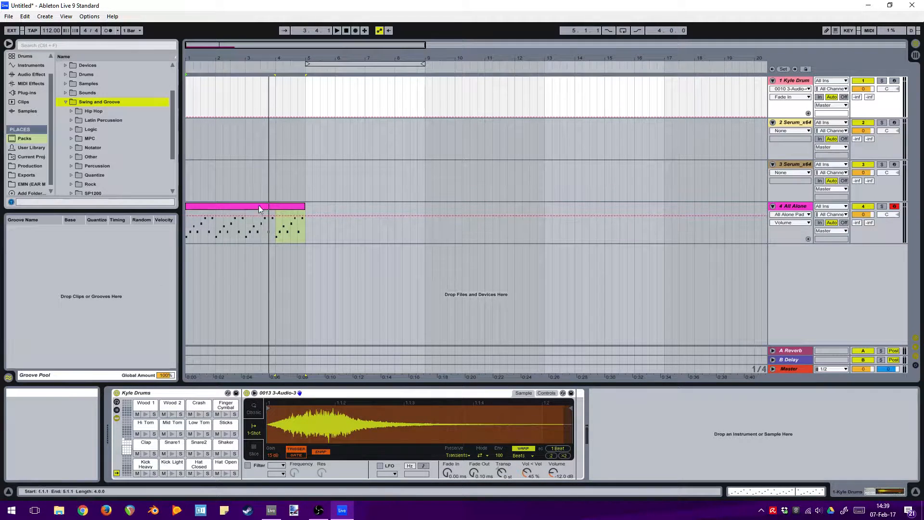
pyautogui.scroll(-1, 135, 171)
pyautogui.scroll(-2, 100, 157)
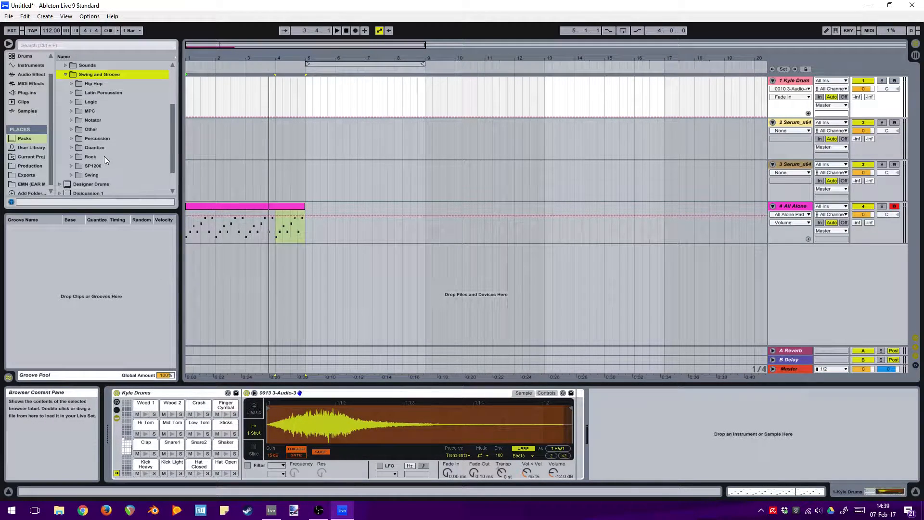
# Step: Add the Swing 16-85.agr groove from the Swing folder to the Groove Pool
pyautogui.click(70, 176)
pyautogui.scroll(-10, 93, 175)
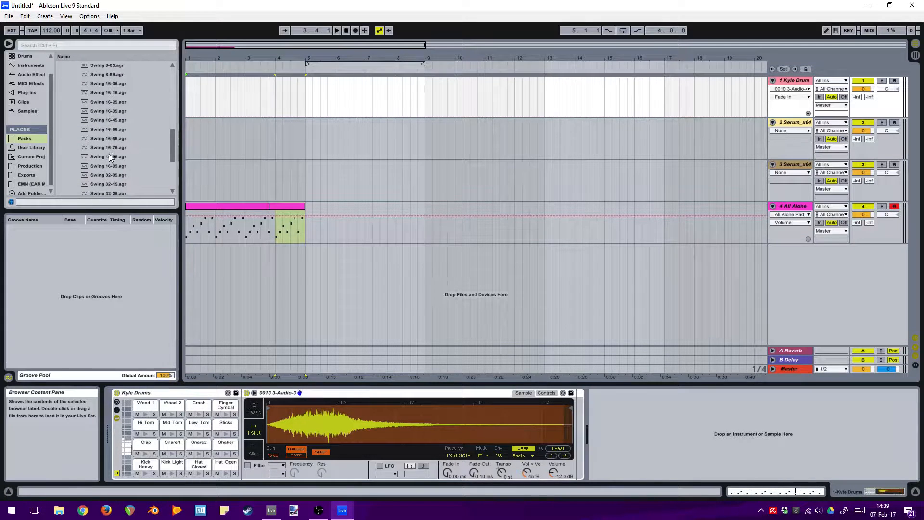
pyautogui.scroll(4, 111, 143)
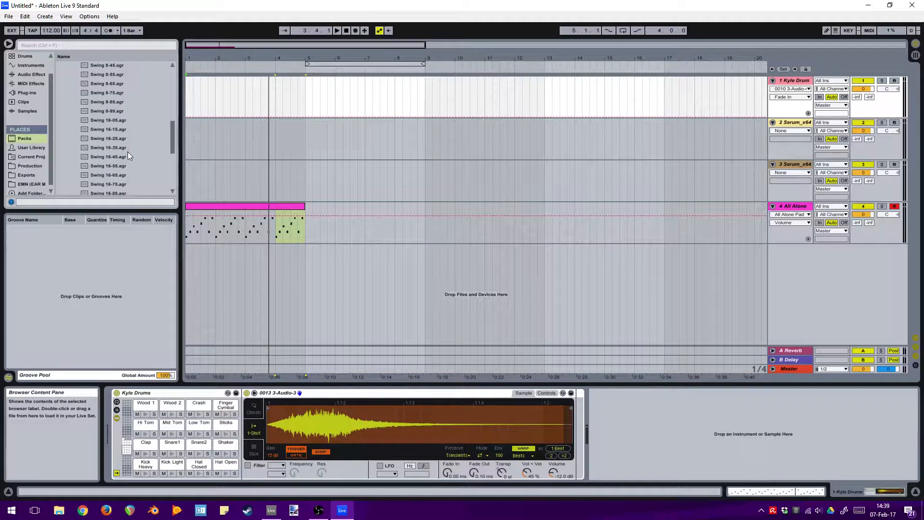
pyautogui.scroll(-1, 118, 144)
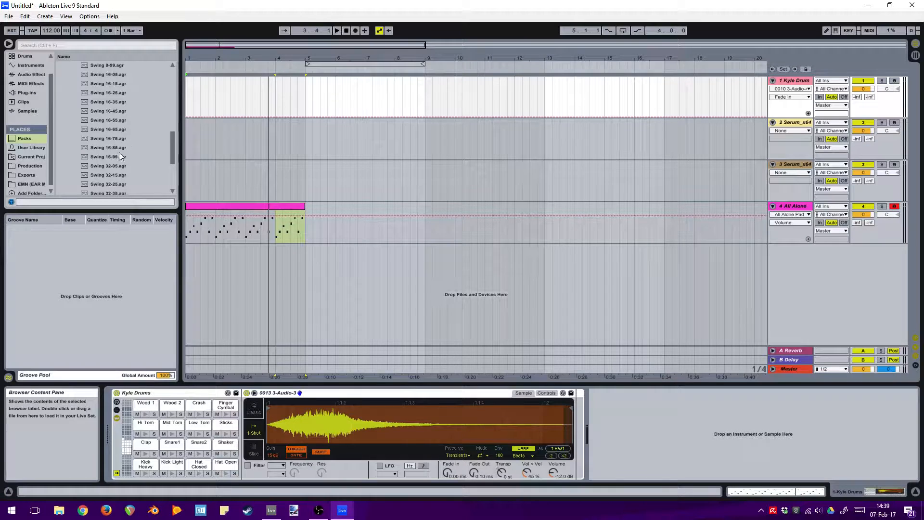
pyautogui.click(124, 148)
pyautogui.moveTo(124, 149); pyautogui.dragTo(70, 279)
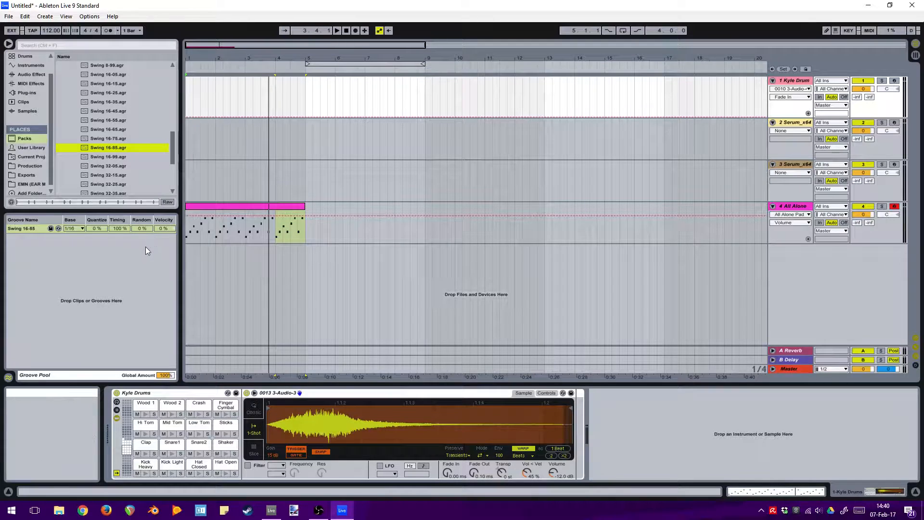
# Step: Assign the Swing 16-85 groove to the MIDI clip on the All Alone track and play it
pyautogui.click(224, 206)
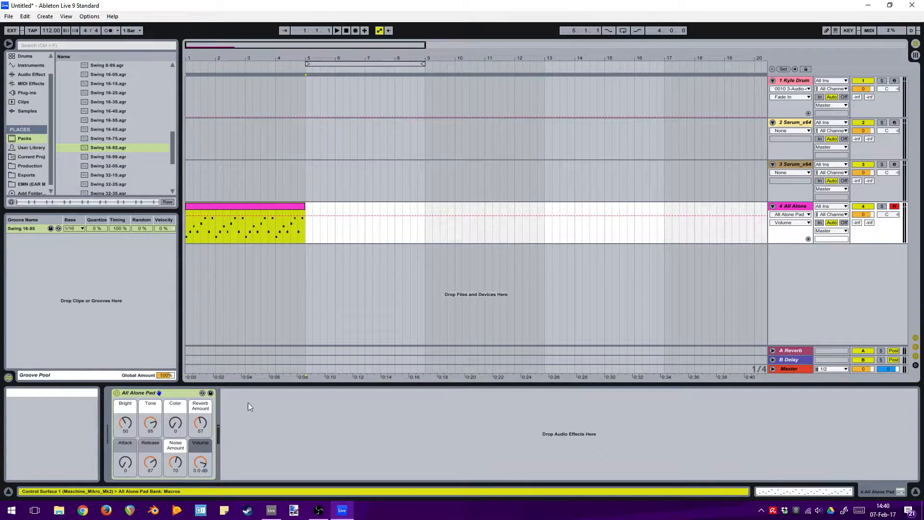
pyautogui.doubleClick(232, 206)
pyautogui.click(134, 445)
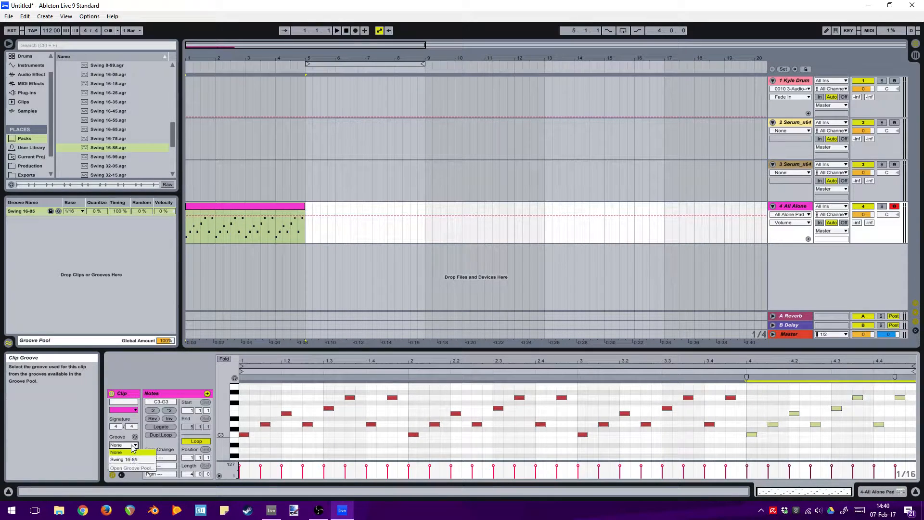
pyautogui.click(131, 460)
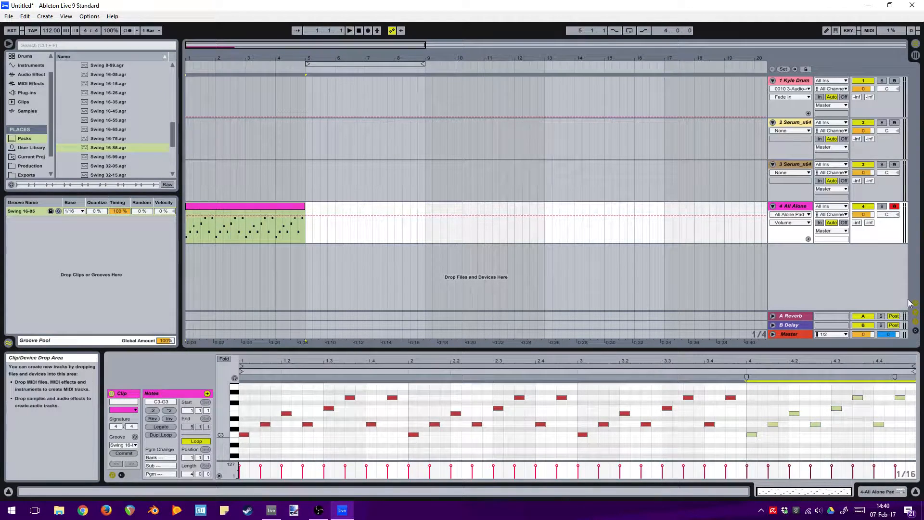
pyautogui.press('space')
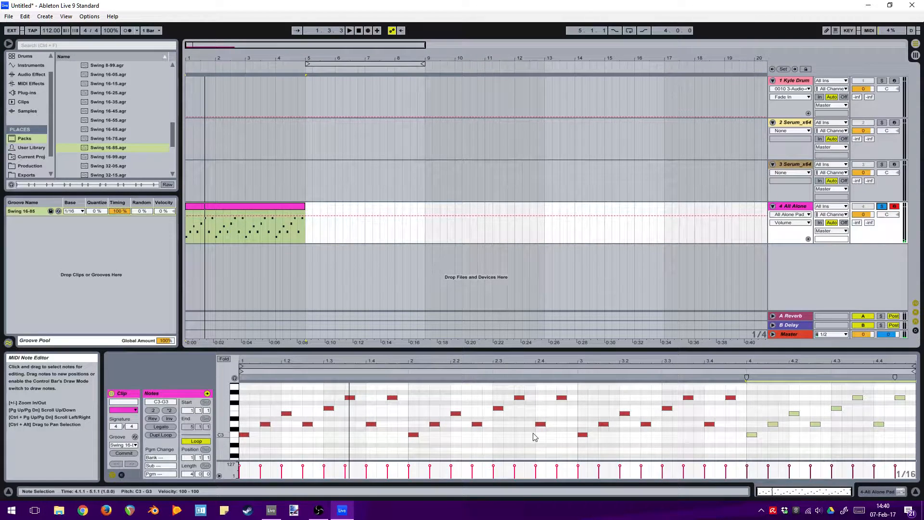
# Step: Enlarge the clip's velocity editor and choose Swing 16-85 as the clip groove again
pyautogui.moveTo(247, 461); pyautogui.dragTo(247, 437)
pyautogui.click(260, 450)
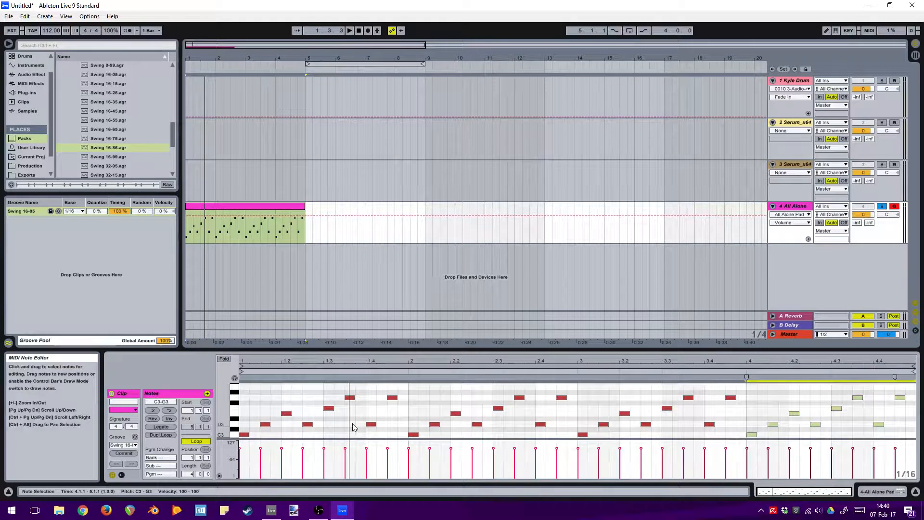
pyautogui.click(124, 445)
pyautogui.click(123, 459)
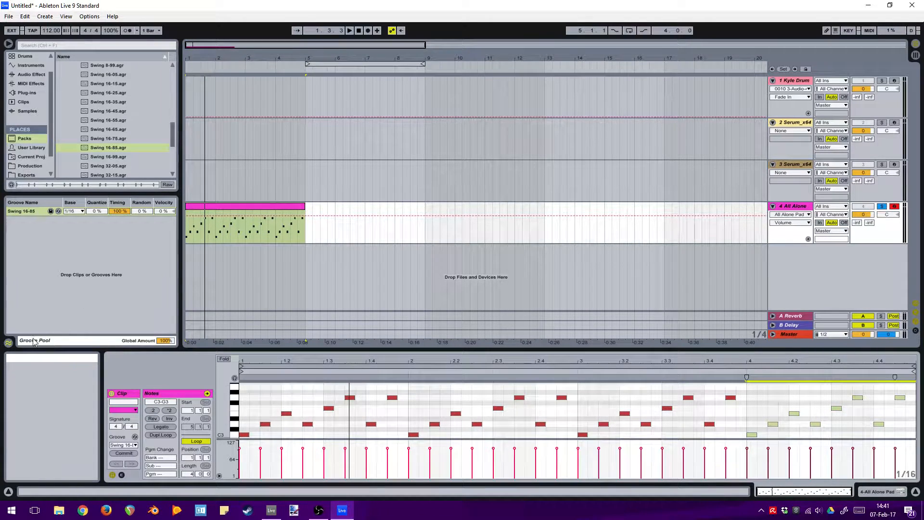
# Step: Hide the Groove Pool, and toggle the browser off and back on
pyautogui.click(9, 343)
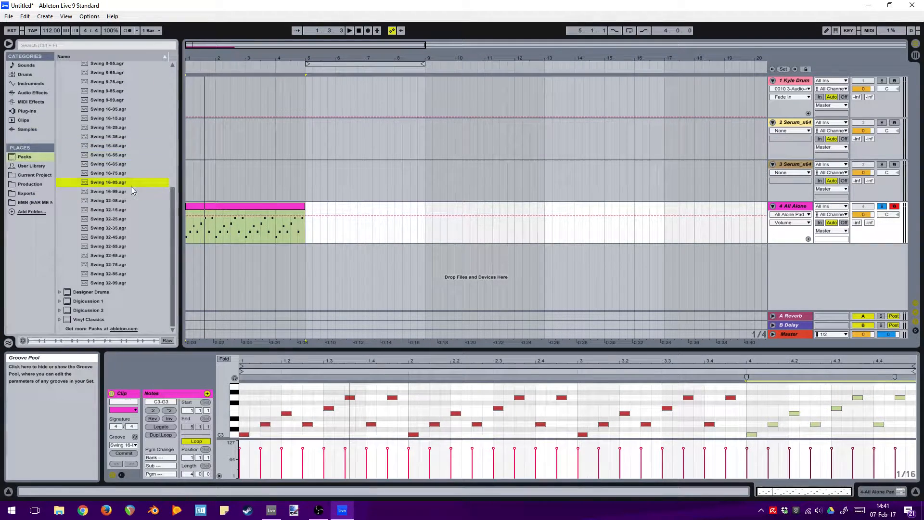
pyautogui.click(9, 45)
pyautogui.click(9, 45)
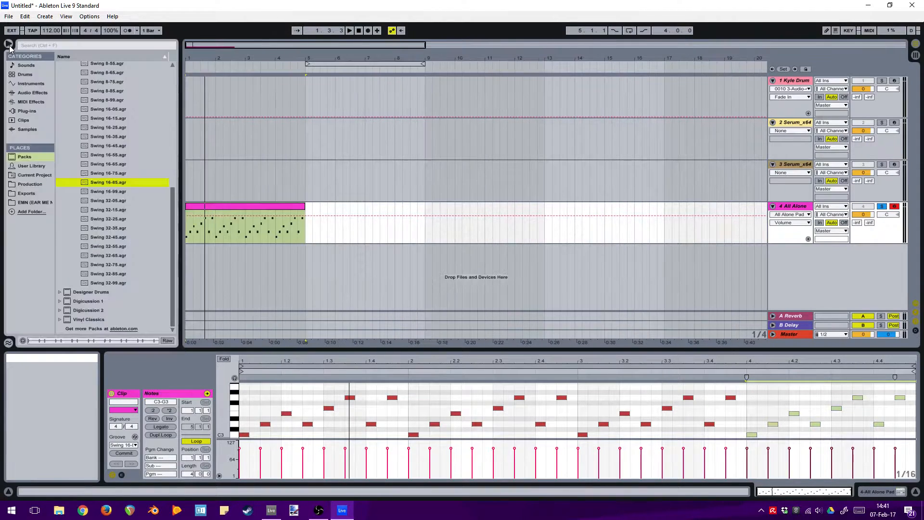
pyautogui.click(9, 45)
pyautogui.click(9, 45)
# Step: Toggle the Info View and the clip view off and back on
pyautogui.click(8, 491)
pyautogui.click(8, 491)
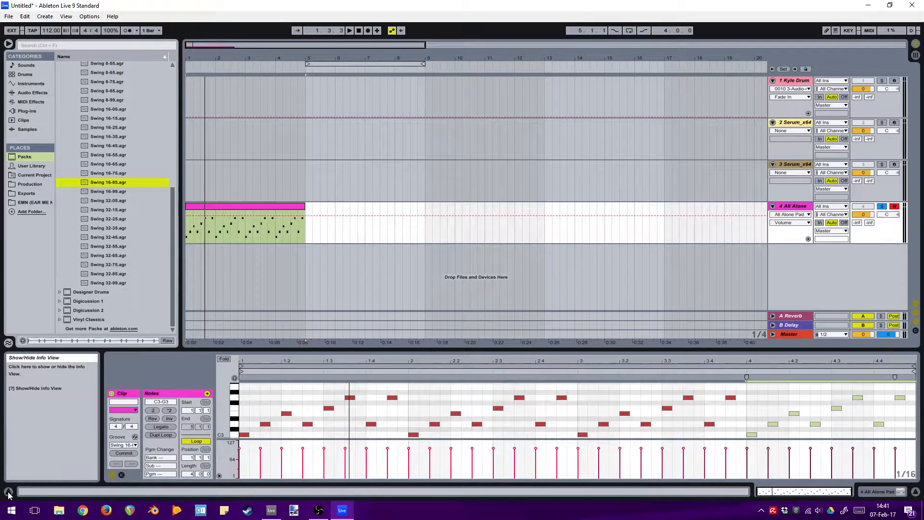
pyautogui.click(8, 492)
pyautogui.click(8, 492)
pyautogui.click(915, 495)
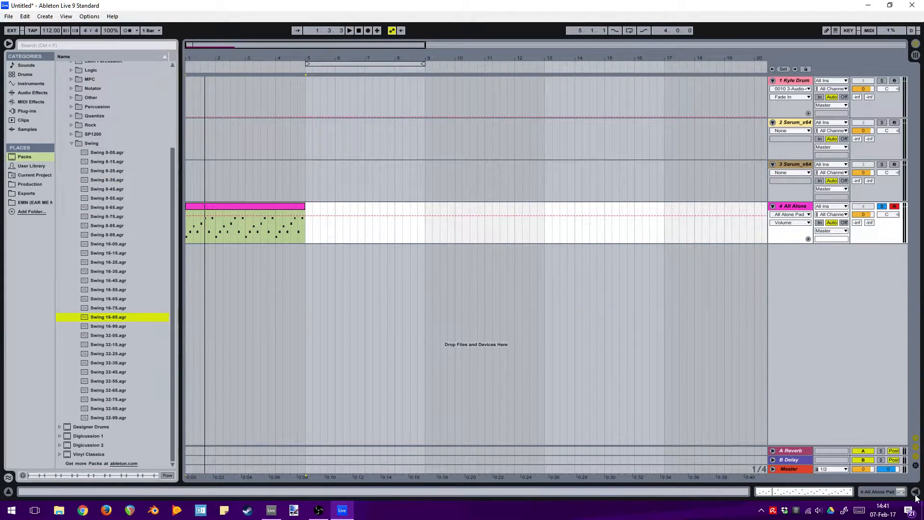
pyautogui.click(915, 495)
pyautogui.click(8, 492)
pyautogui.click(9, 492)
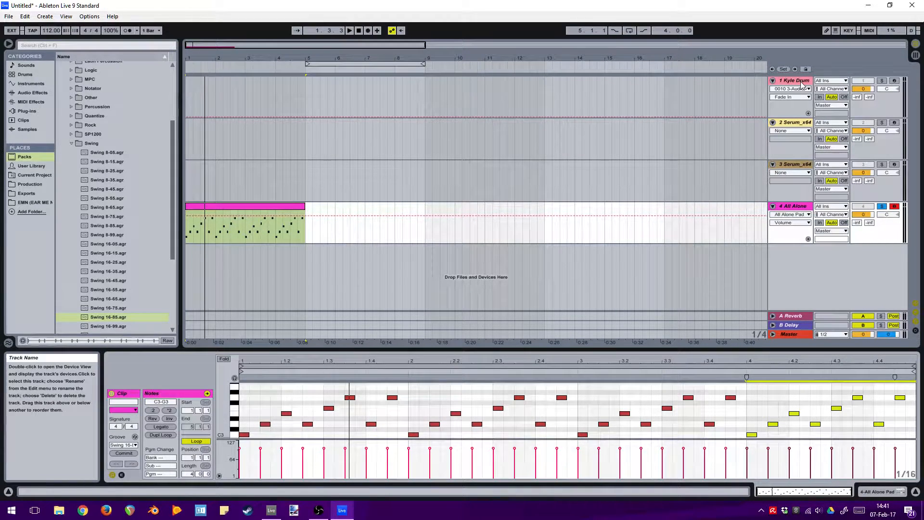
# Step: Show the All Alone track's devices, and revisit the browser's Instruments and Sounds categories
pyautogui.doubleClick(799, 207)
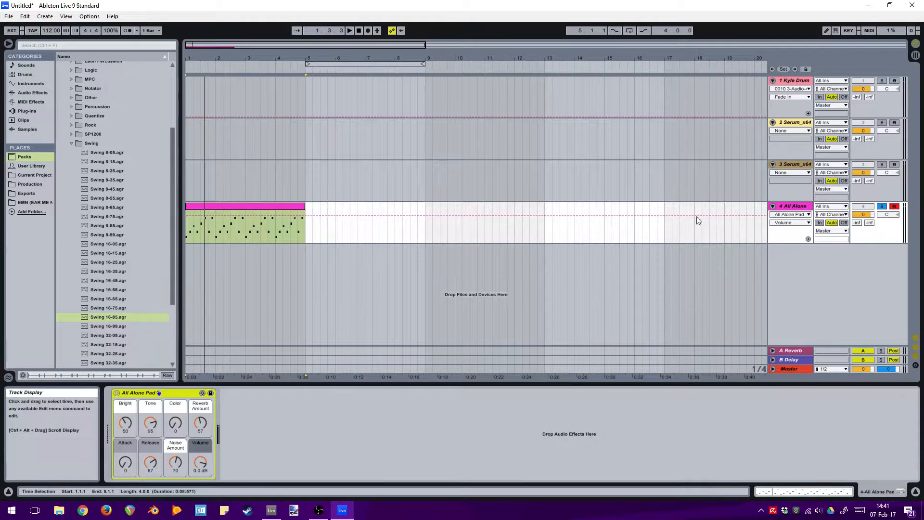
pyautogui.click(386, 475)
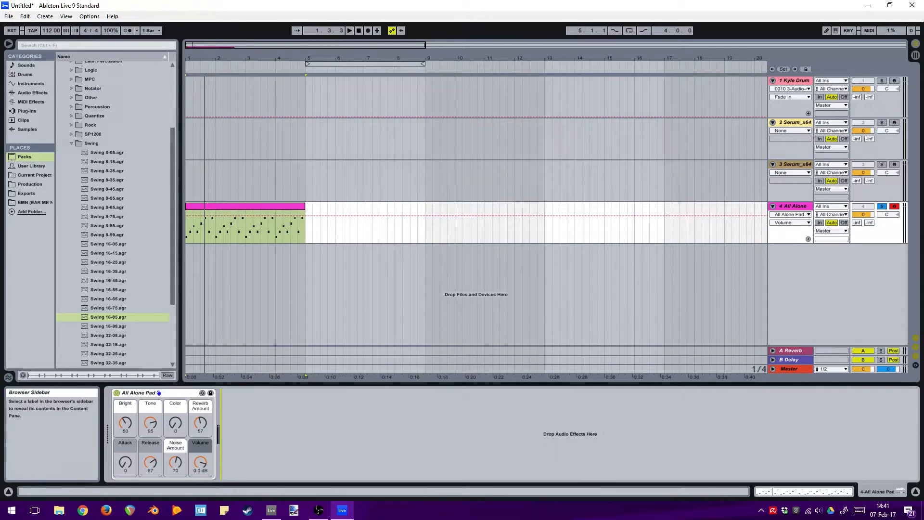
pyautogui.scroll(3, 111, 106)
pyautogui.click(38, 83)
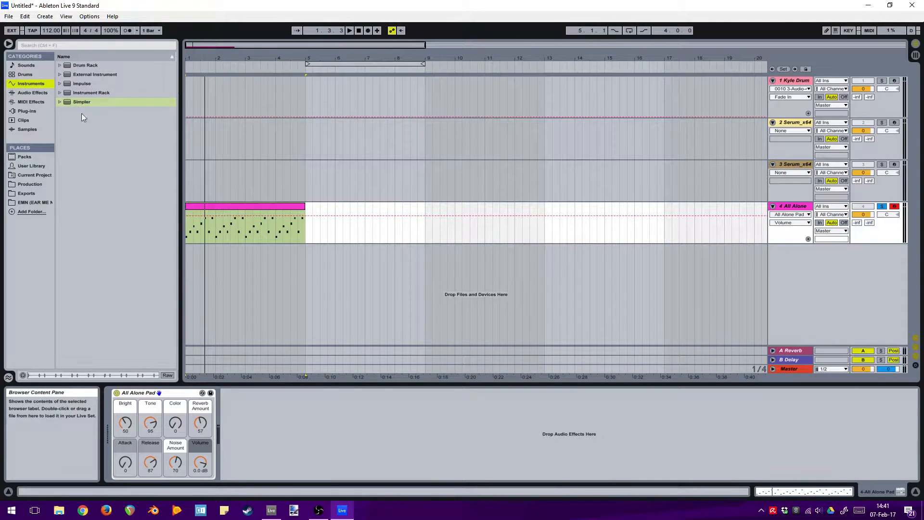
pyautogui.click(33, 65)
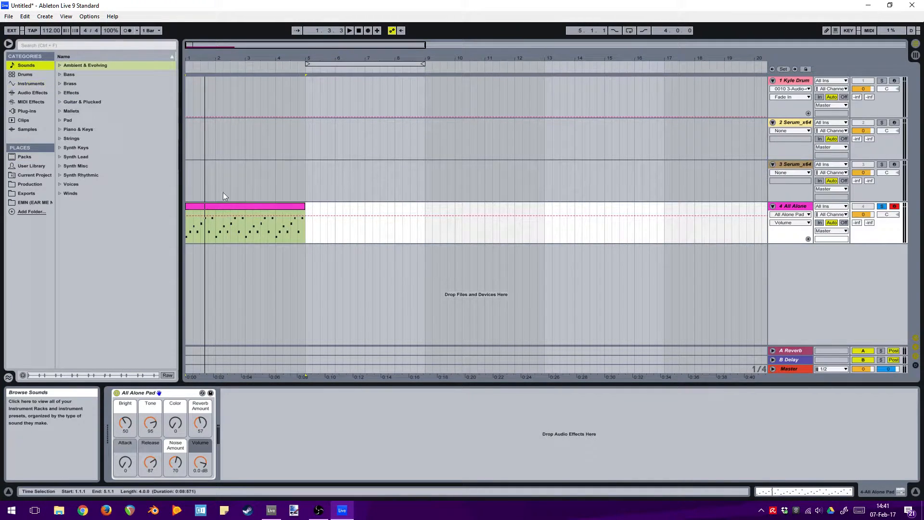
# Step: Point out the All Alone Pad device, its track and the empty effects area, and select the track's MIDI clip
pyautogui.click(330, 467)
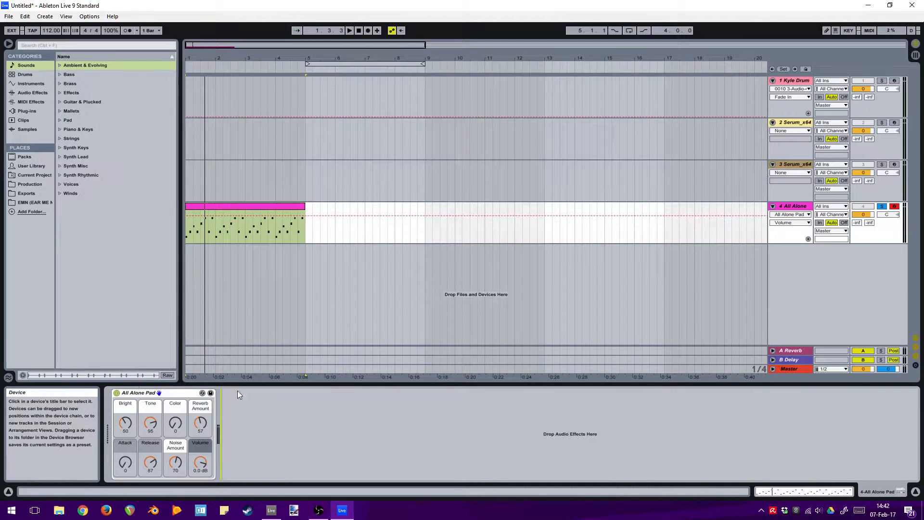
pyautogui.click(186, 393)
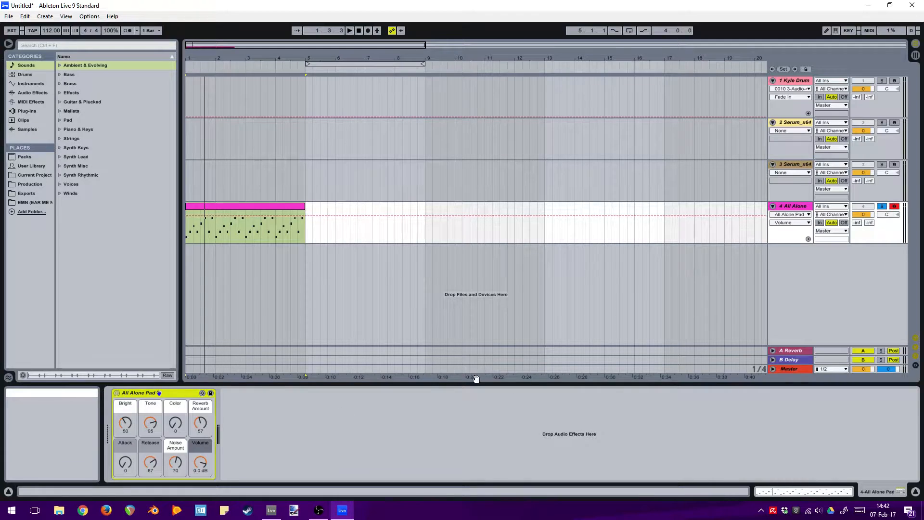
pyautogui.click(380, 426)
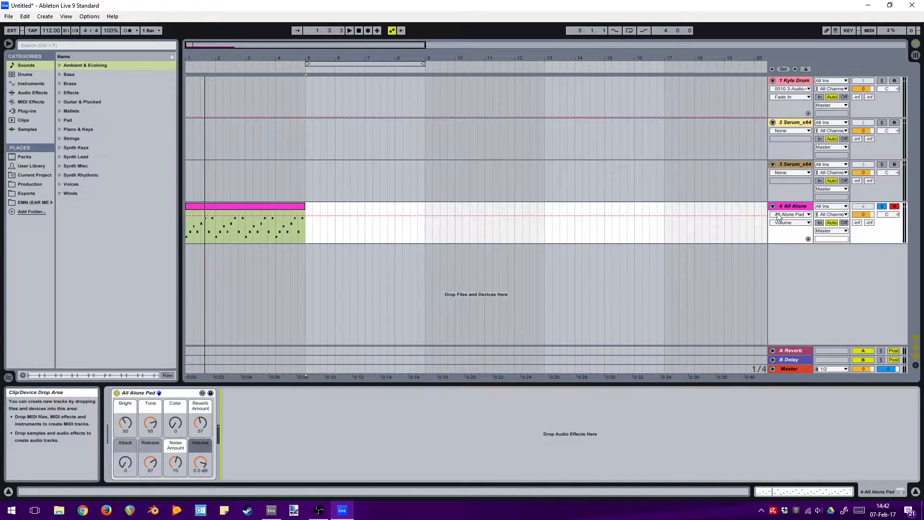
pyautogui.click(790, 208)
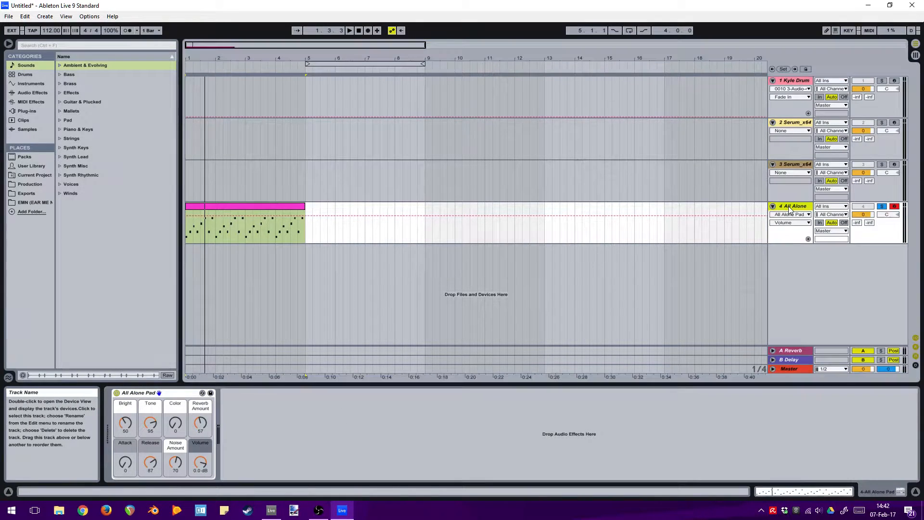
pyautogui.click(528, 419)
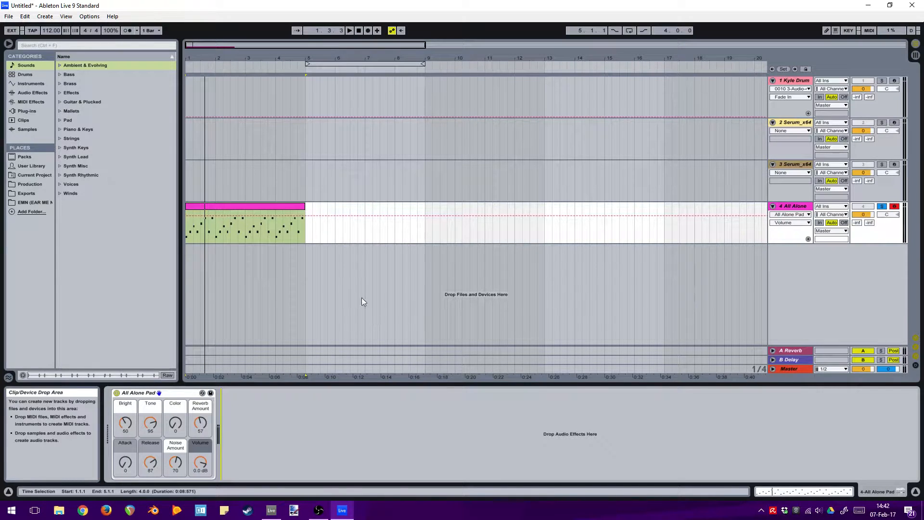
pyautogui.click(286, 206)
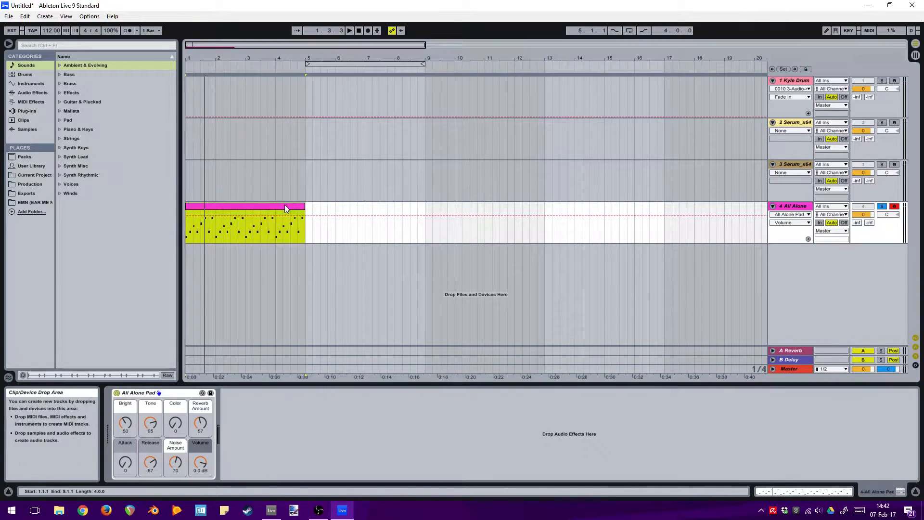
# Step: Switch the All Alone track repeatedly between its devices and the MIDI clip's notes to compare the two views
pyautogui.click(400, 462)
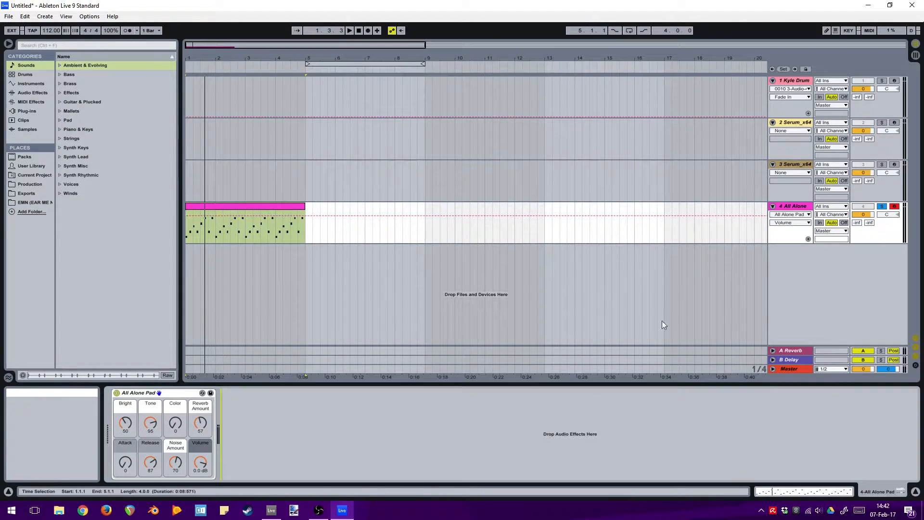
pyautogui.click(802, 207)
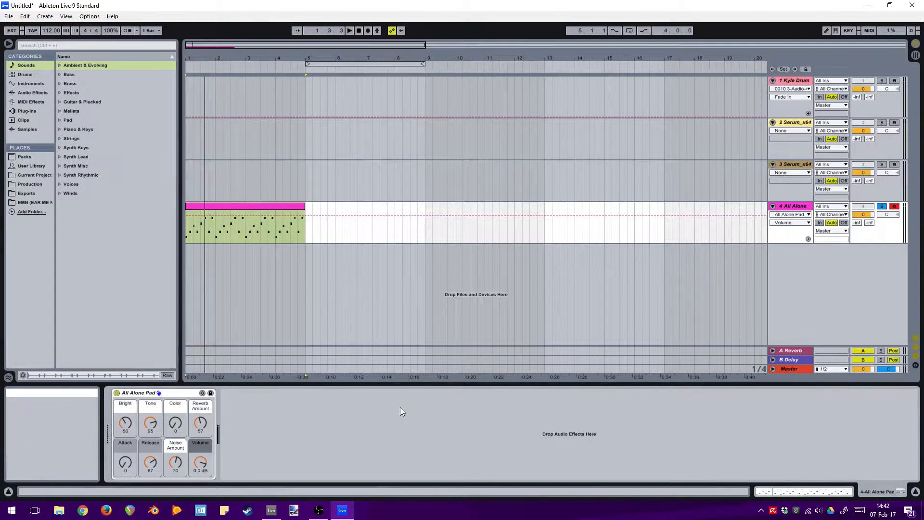
pyautogui.hotkey('shift', 'Tab')
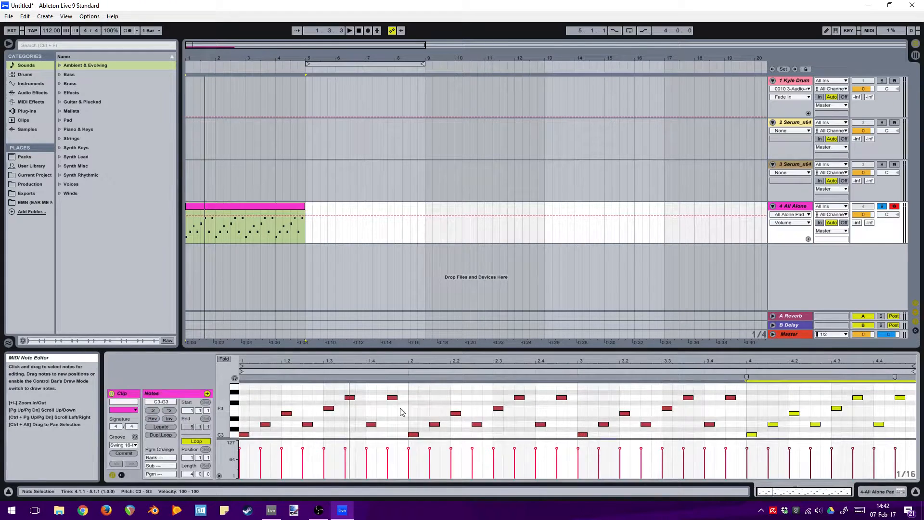
pyautogui.hotkey('shift', 'Tab')
pyautogui.hotkey('shift', 'Tab')
pyautogui.hotkey('shift', 'Tab')
pyautogui.hotkey('shift', 'Tab')
pyautogui.hotkey('shift', 'Tab')
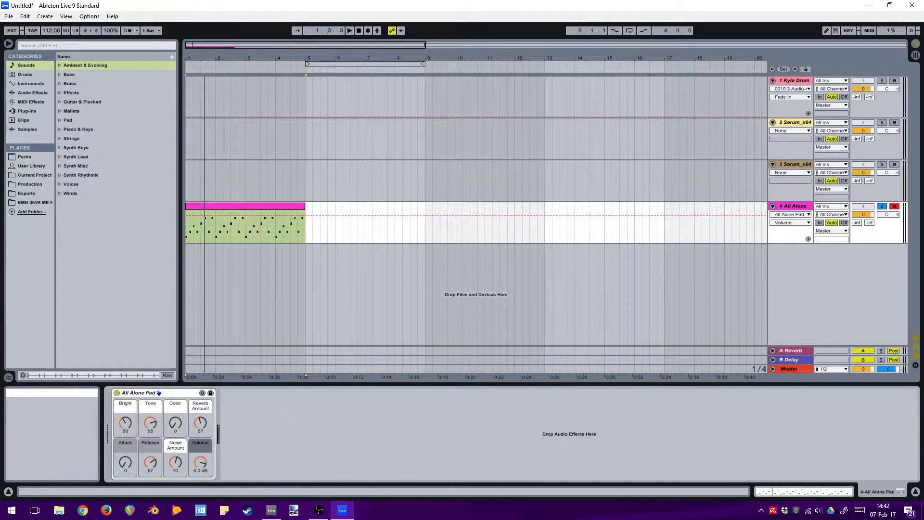
# Step: Show the browser's Audio Effects category, and return to the MIDI clip's note editor with no notes selected
pyautogui.click(32, 93)
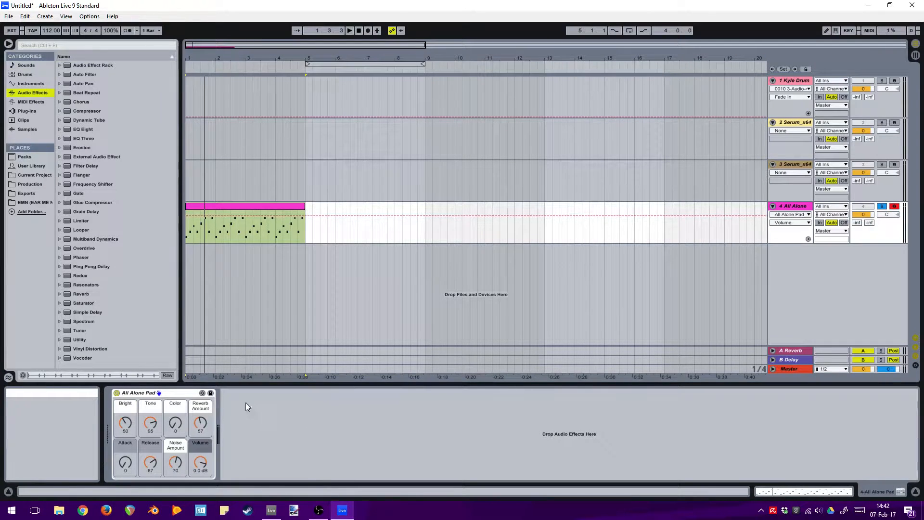
pyautogui.click(251, 432)
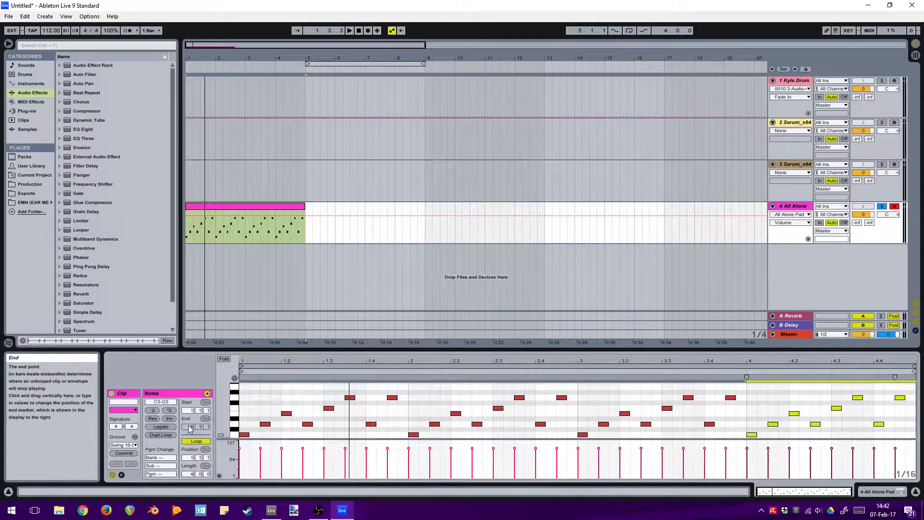
pyautogui.click(268, 406)
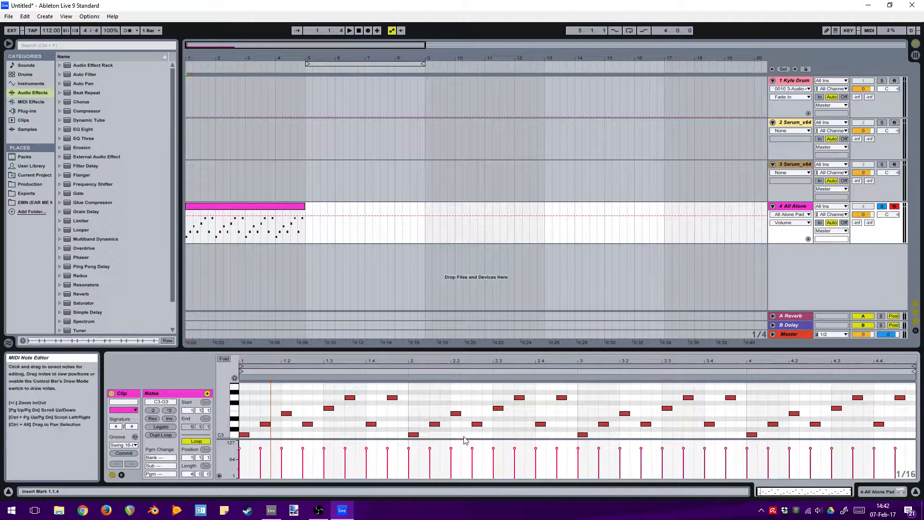
# Step: Shrink the velocity editor to enlarge the note editor, and try zooming and scrolling its timeline and note ruler
pyautogui.moveTo(470, 438); pyautogui.dragTo(474, 448)
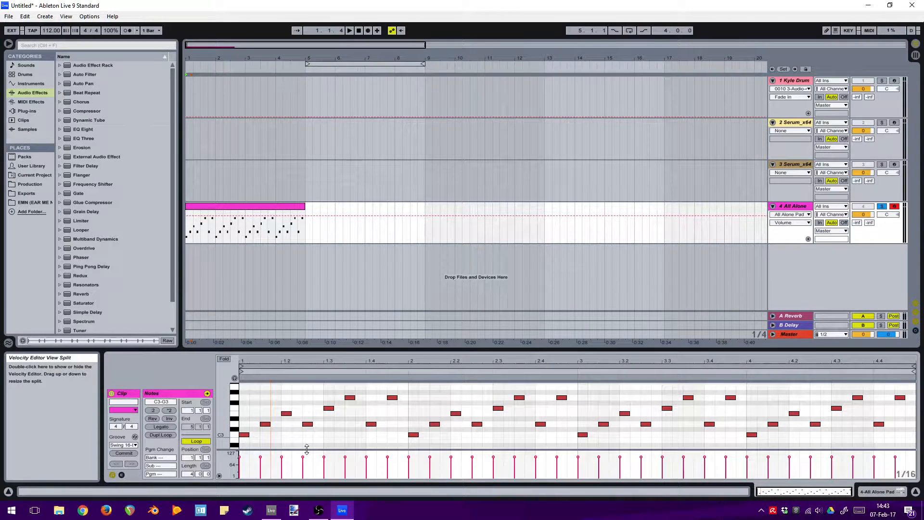
pyautogui.scroll(1, 289, 439)
pyautogui.scroll(-1, 289, 438)
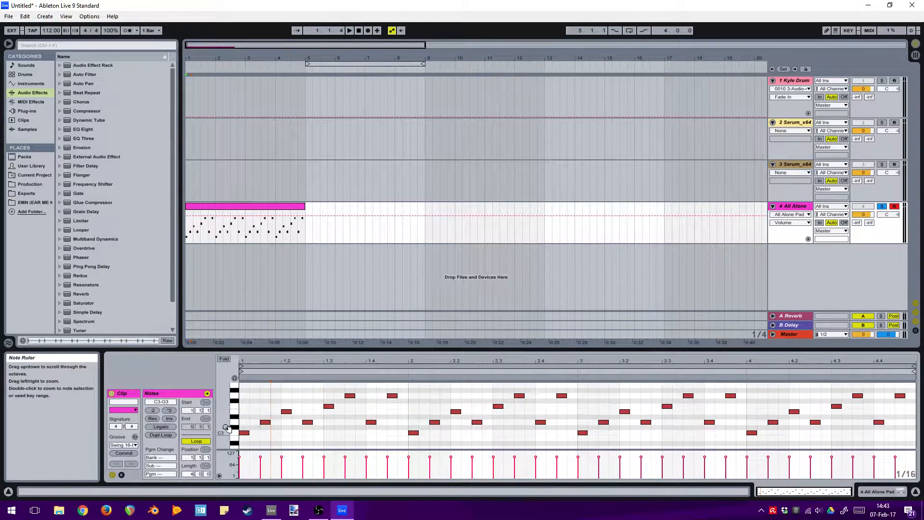
pyautogui.moveTo(279, 361)
pyautogui.mouseDown()
pyautogui.moveTo(279, 399)
pyautogui.moveTo(279, 369)
pyautogui.moveTo(280, 380)
pyautogui.mouseUp()
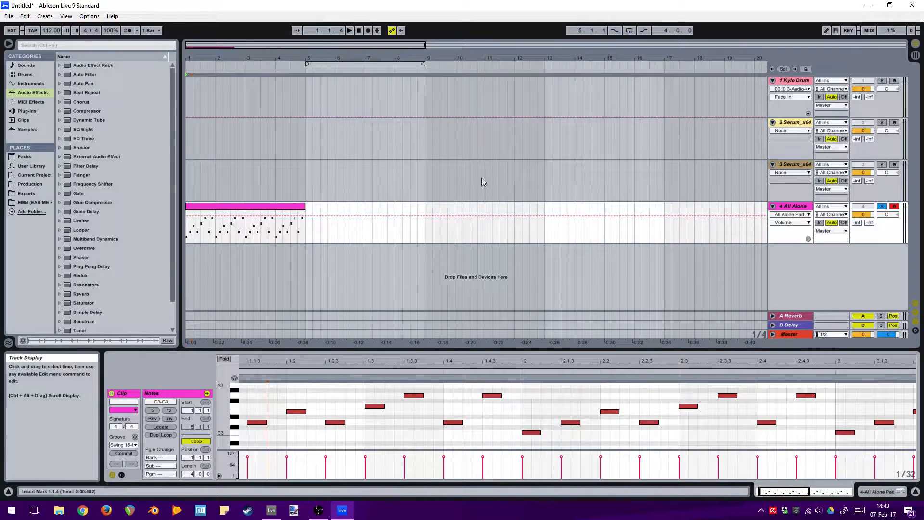
pyautogui.moveTo(343, 359)
pyautogui.mouseDown()
pyautogui.moveTo(343, 347)
pyautogui.moveTo(343, 368)
pyautogui.moveTo(343, 340)
pyautogui.mouseUp()
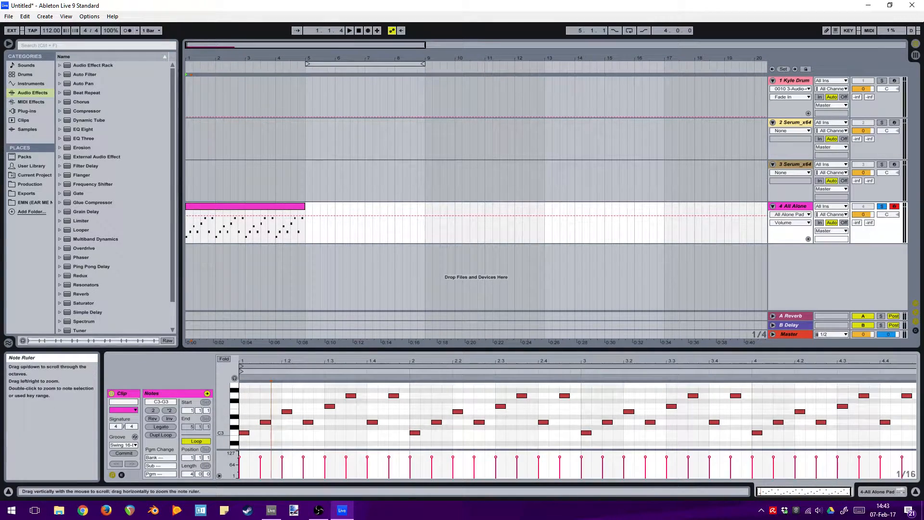
pyautogui.moveTo(223, 418)
pyautogui.mouseDown()
pyautogui.moveTo(235, 419)
pyautogui.moveTo(218, 418)
pyautogui.moveTo(232, 418)
pyautogui.moveTo(224, 417)
pyautogui.moveTo(227, 433)
pyautogui.moveTo(223, 419)
pyautogui.mouseUp()
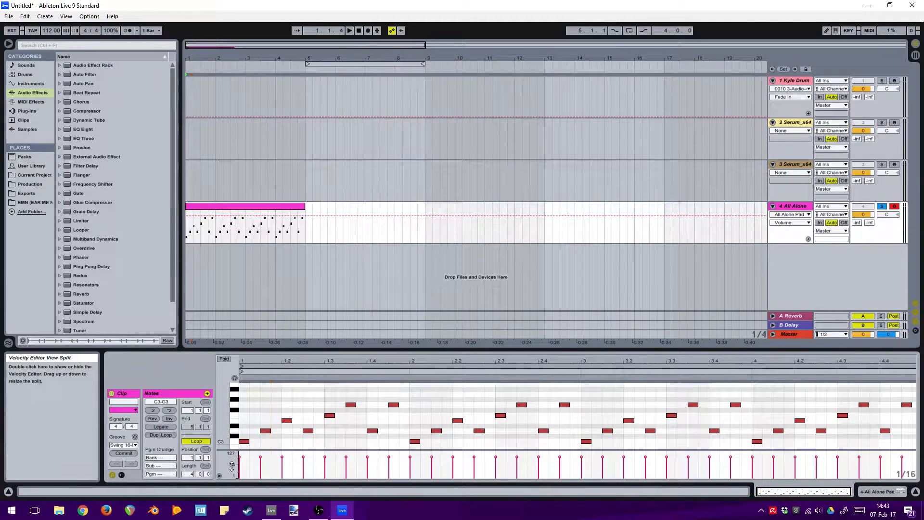
# Step: Toggle the velocity editor several times, leaving it hidden, and point out the clip's color setting
pyautogui.click(219, 476)
pyautogui.click(219, 476)
pyautogui.click(219, 476)
pyautogui.click(219, 476)
pyautogui.click(219, 476)
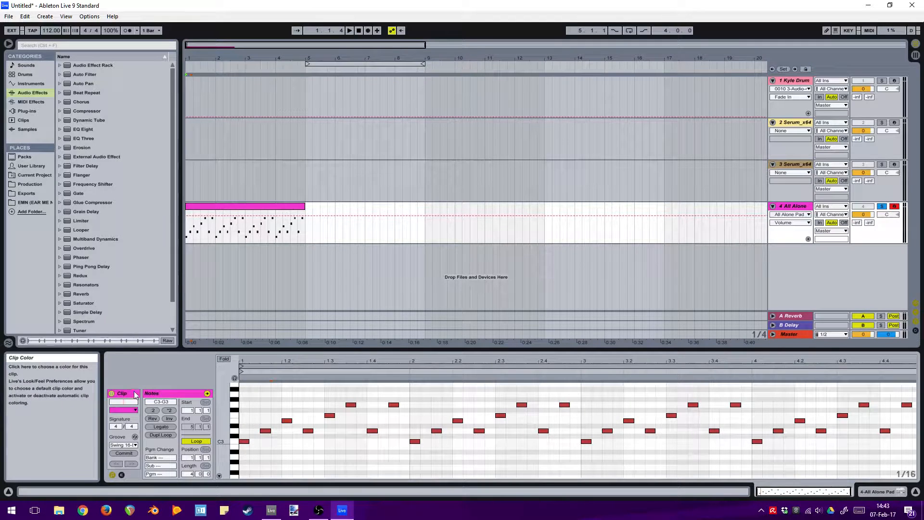
pyautogui.click(133, 412)
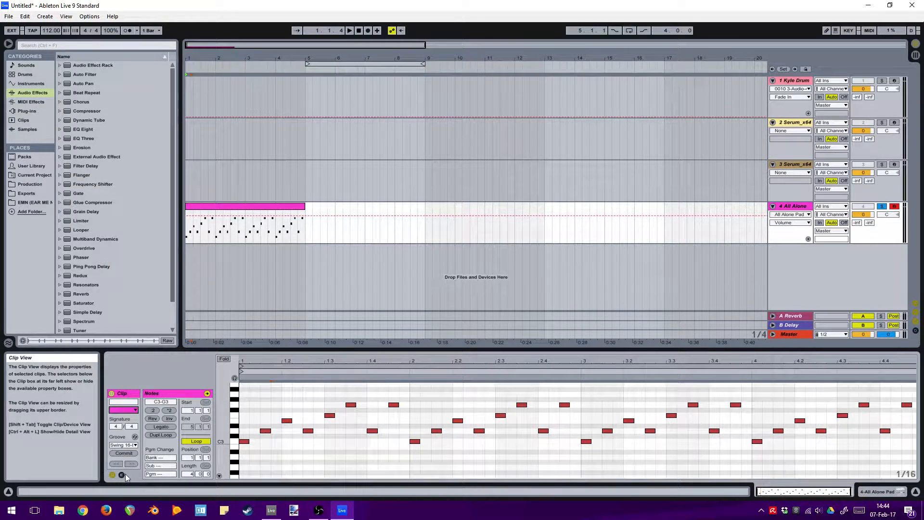
# Step: Select all notes in the clip and transpose them up to C4-G4 and back down to C3-G3
pyautogui.moveTo(165, 406); pyautogui.dragTo(166, 405)
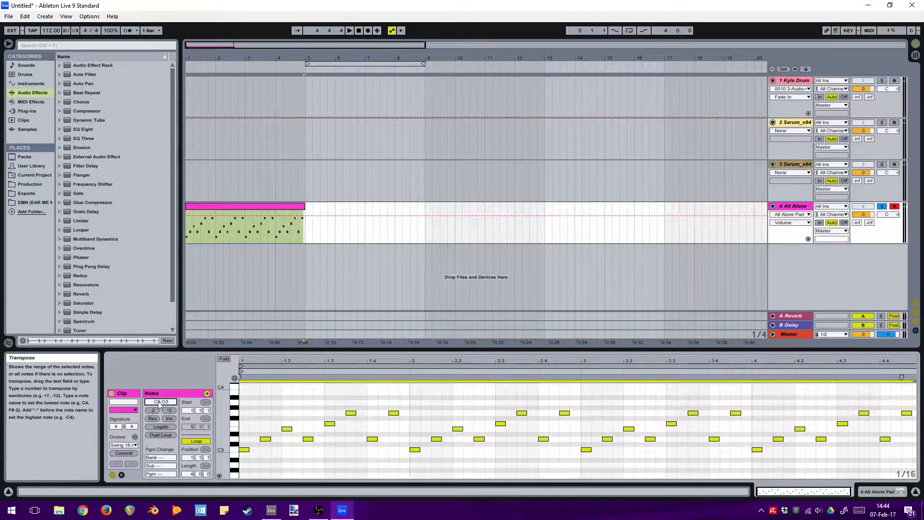
pyautogui.click(325, 413)
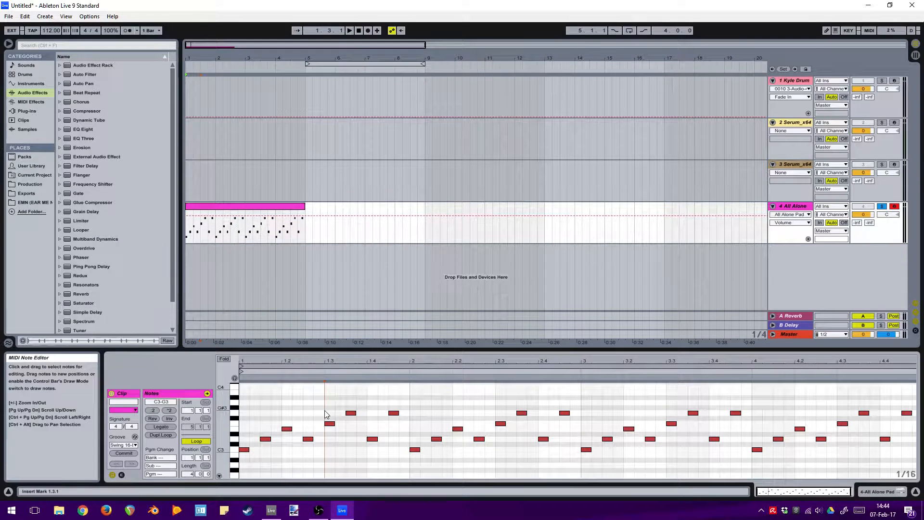
pyautogui.hotkey('ctrl', 'a')
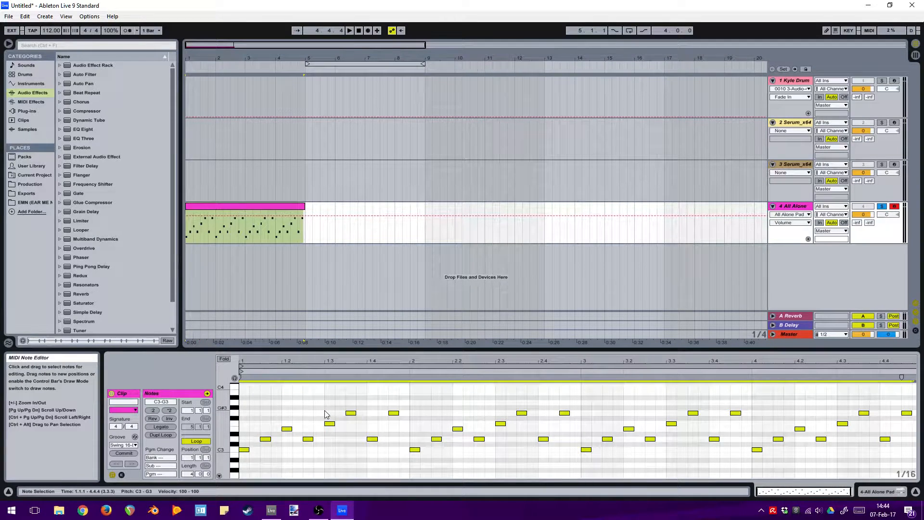
pyautogui.scroll(-1, 326, 413)
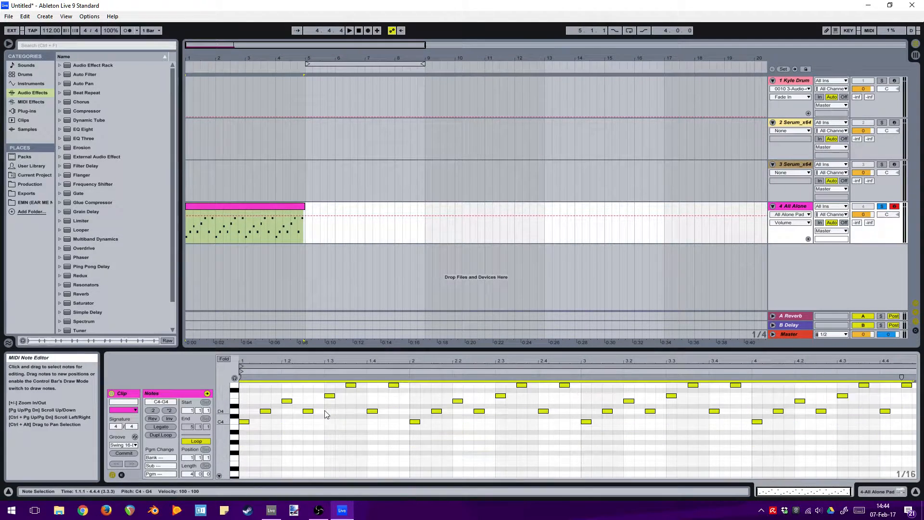
pyautogui.scroll(2, 325, 413)
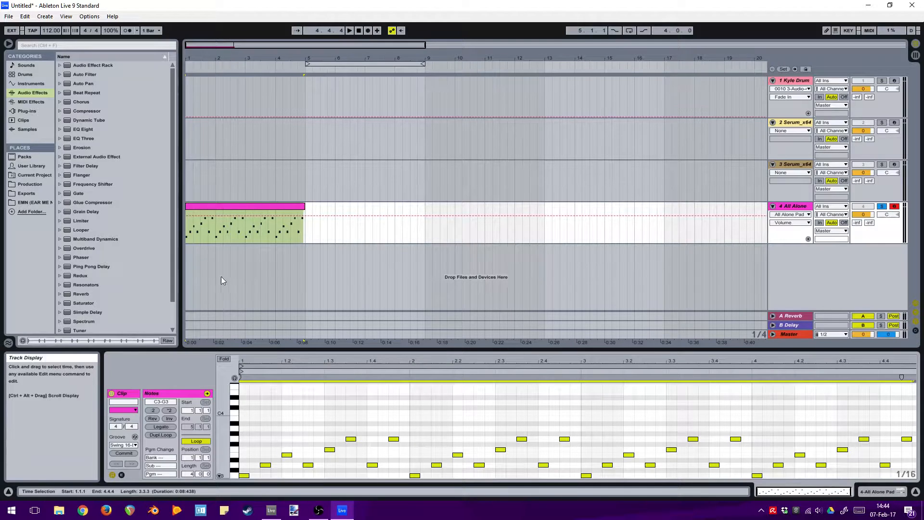
# Step: Try doubling and halving the notes' timing and reversing them, returning the notes to their original layout
pyautogui.click(167, 411)
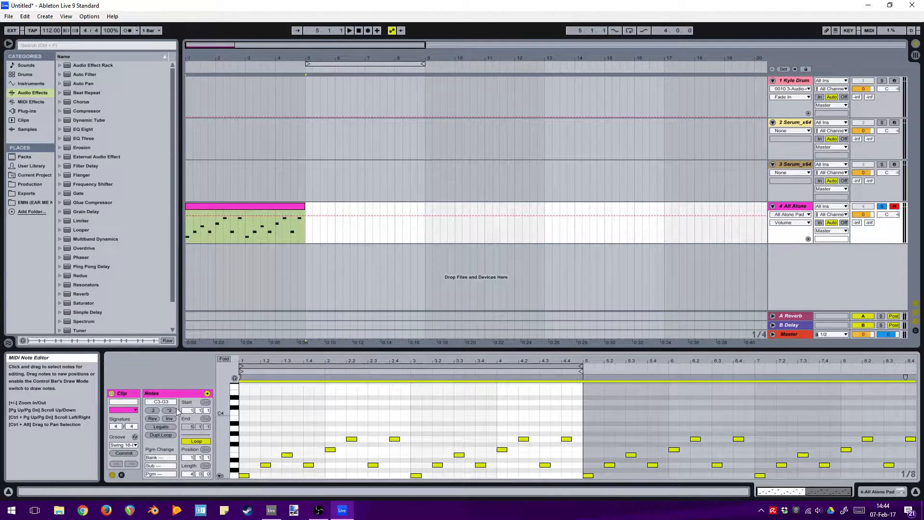
pyautogui.click(152, 411)
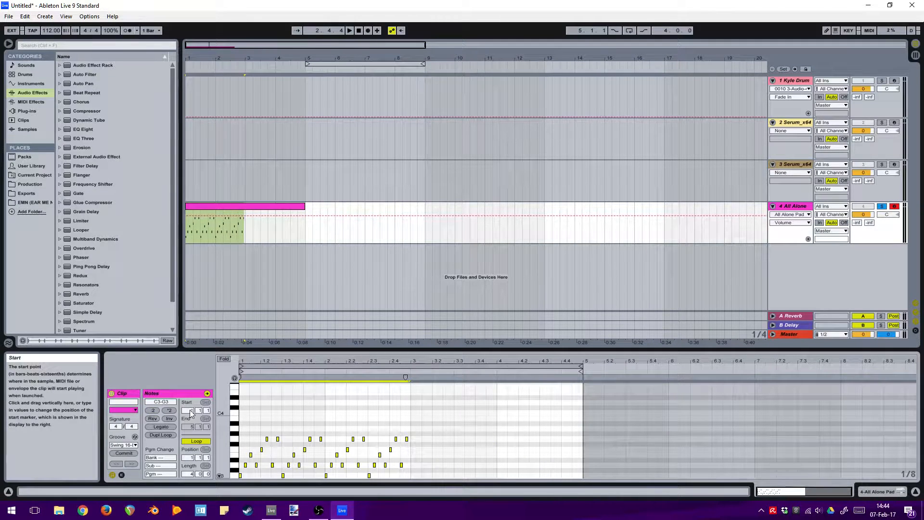
pyautogui.click(173, 411)
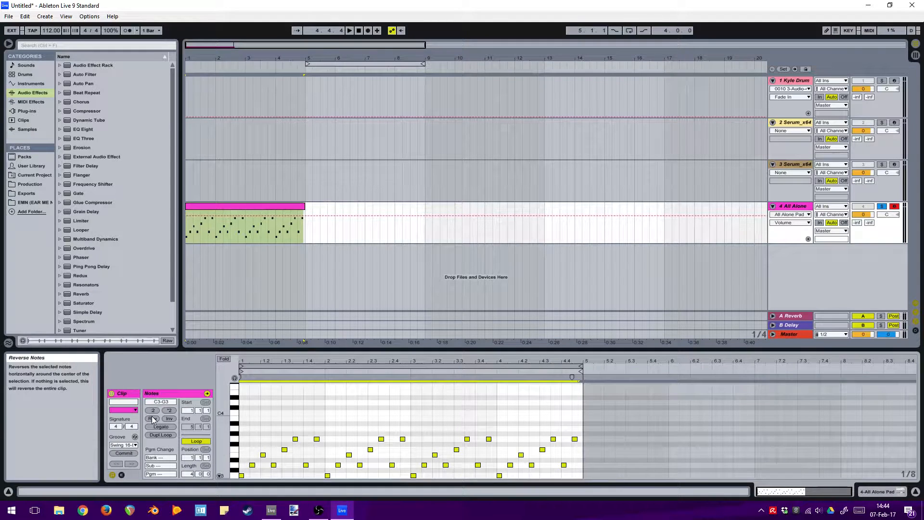
pyautogui.click(151, 416)
pyautogui.click(152, 416)
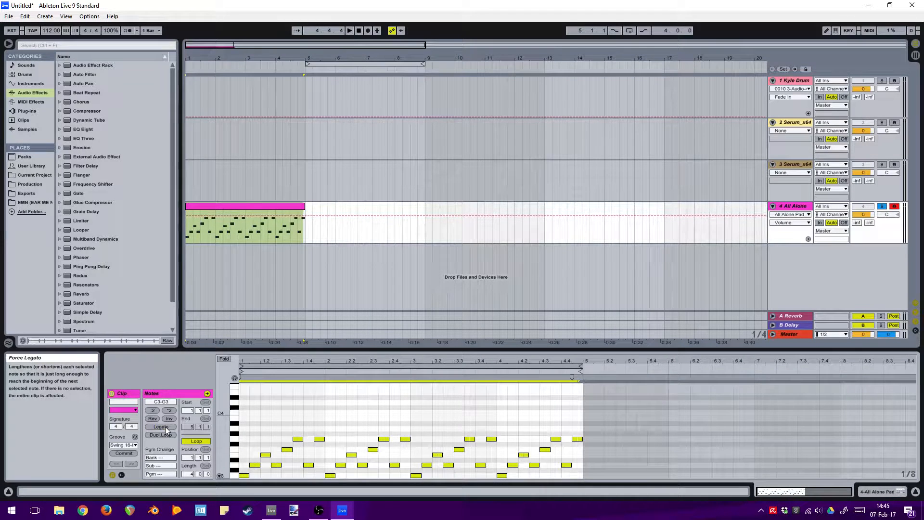
# Step: Apply Legato to all of the clip's notes and duplicate its loop to eight bars
pyautogui.click(161, 426)
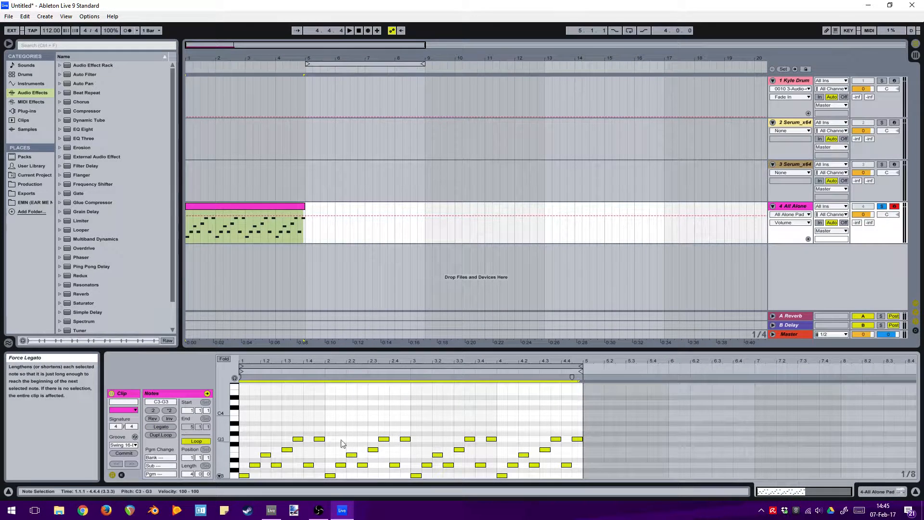
pyautogui.click(164, 434)
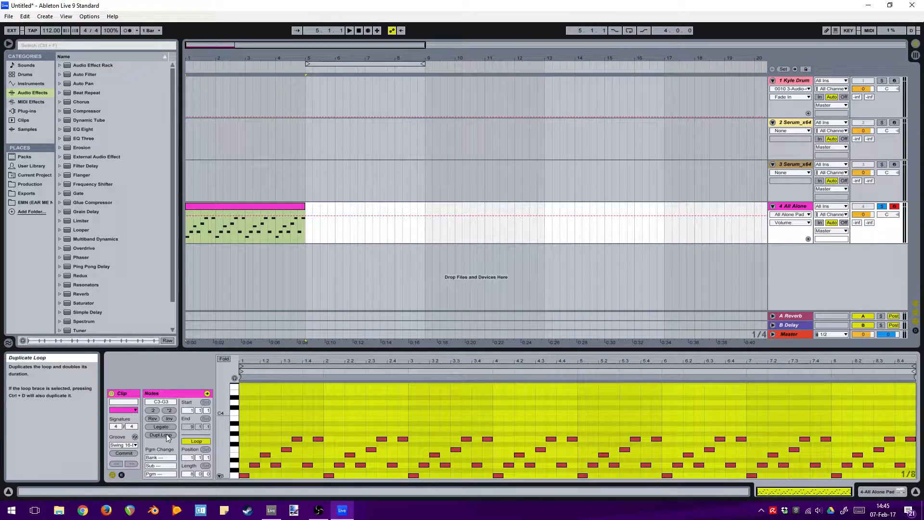
# Step: Extend the All Alone clip in the arrangement to bar 9 and show its contents
pyautogui.click(305, 207)
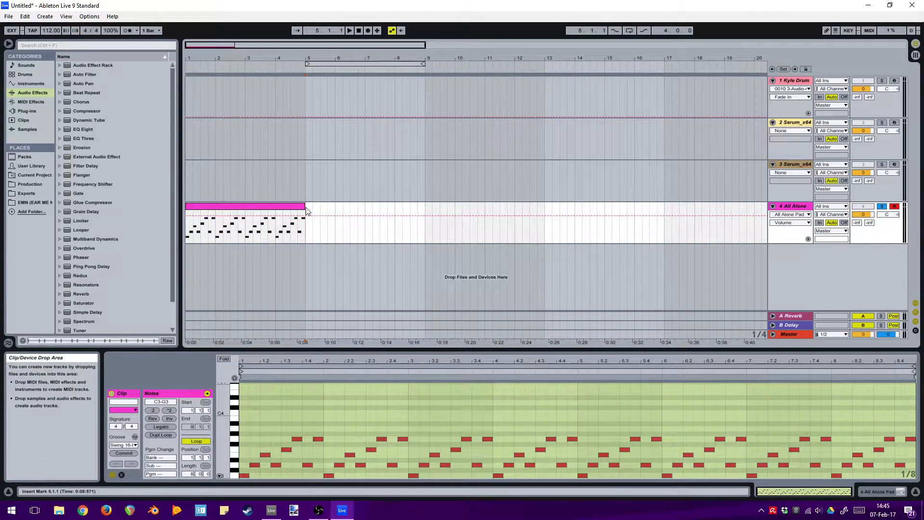
pyautogui.moveTo(305, 207); pyautogui.dragTo(427, 214)
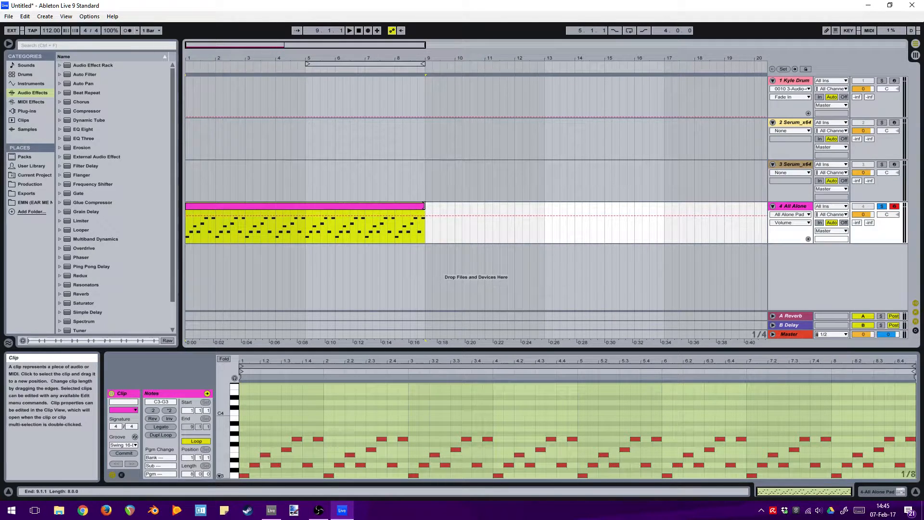
pyautogui.doubleClick(424, 206)
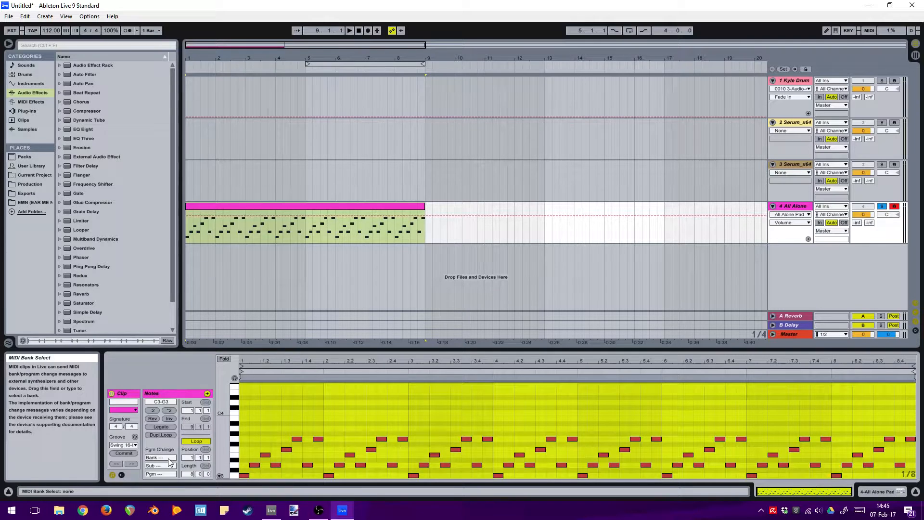
# Step: Try setting the clip's program change bank to 2, and return it to none
pyautogui.click(169, 459)
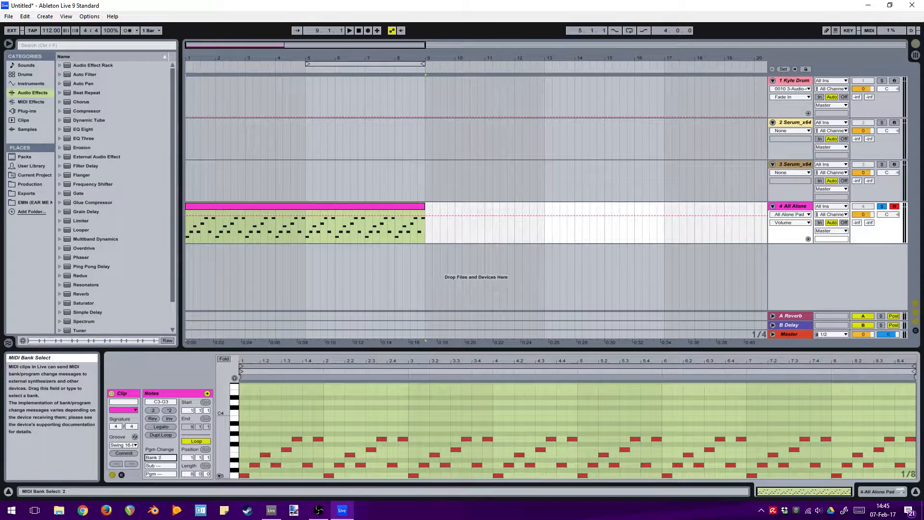
pyautogui.moveTo(169, 458); pyautogui.dragTo(164, 466)
pyautogui.click(167, 466)
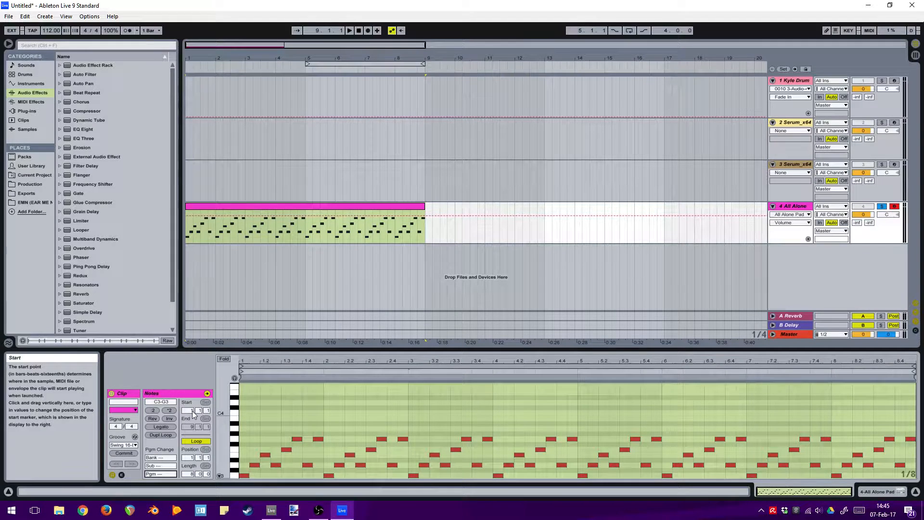
# Step: Shift the clip's start point, return it to 1.1.1, and restore the note editor's view
pyautogui.moveTo(192, 411)
pyautogui.mouseDown()
pyautogui.moveTo(192, 399)
pyautogui.moveTo(192, 411)
pyautogui.mouseUp()
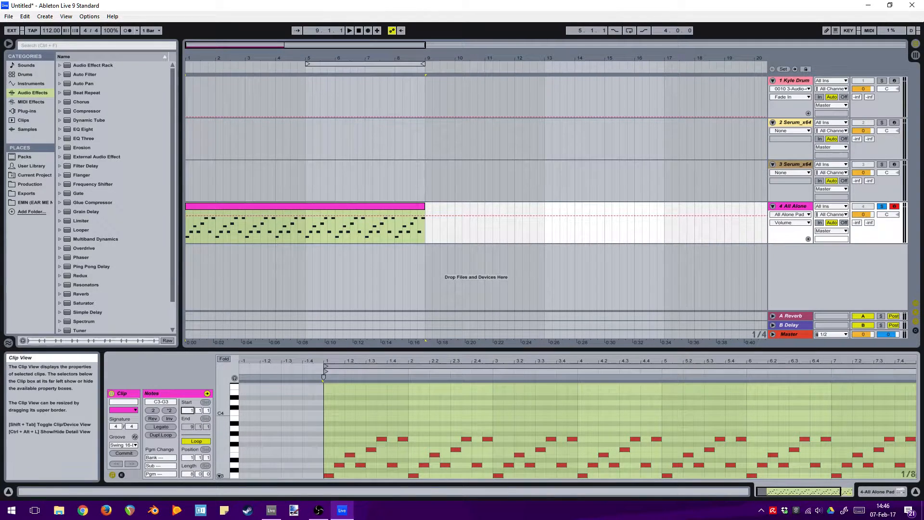
pyautogui.moveTo(359, 361)
pyautogui.mouseDown()
pyautogui.moveTo(345, 359)
pyautogui.moveTo(355, 408)
pyautogui.moveTo(355, 361)
pyautogui.mouseUp()
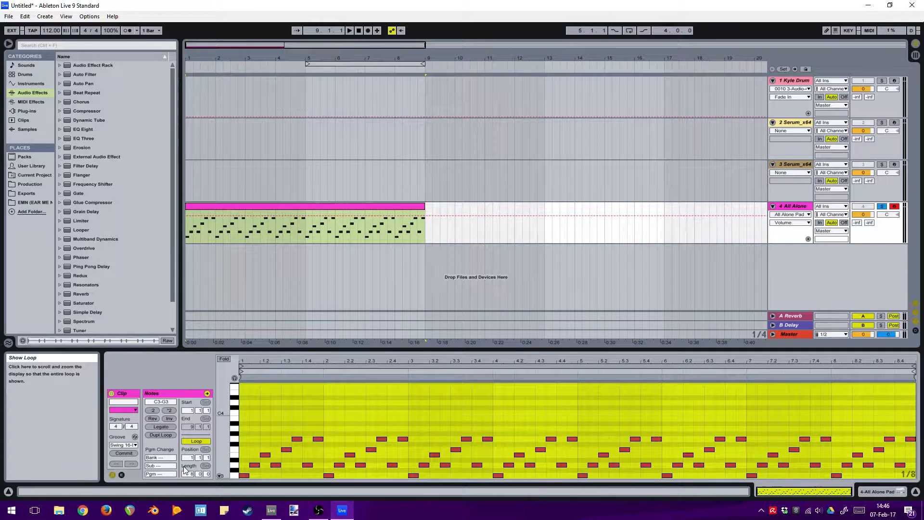
# Step: Set the clip's loop length to four bars, and turn looping off after testing the clip's end edge
pyautogui.moveTo(192, 474); pyautogui.dragTo(192, 491)
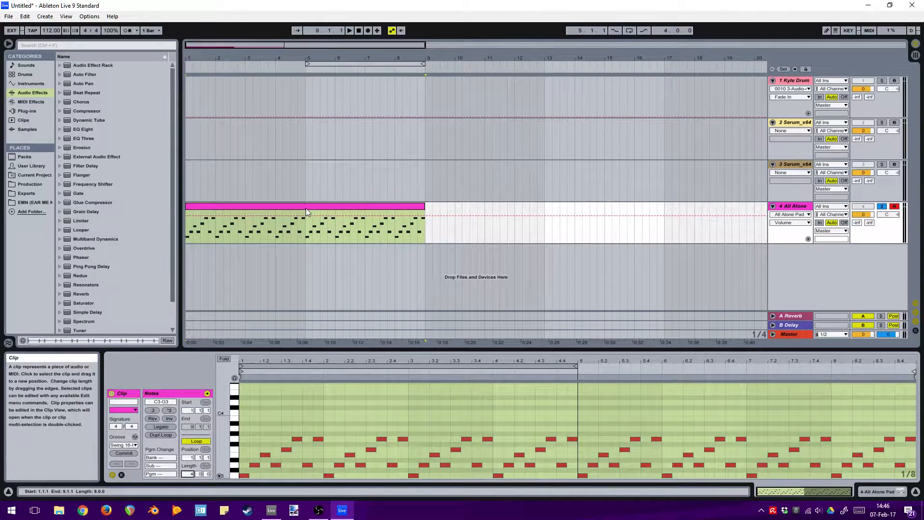
pyautogui.moveTo(424, 206)
pyautogui.mouseDown()
pyautogui.moveTo(215, 205)
pyautogui.moveTo(693, 206)
pyautogui.moveTo(425, 211)
pyautogui.mouseUp()
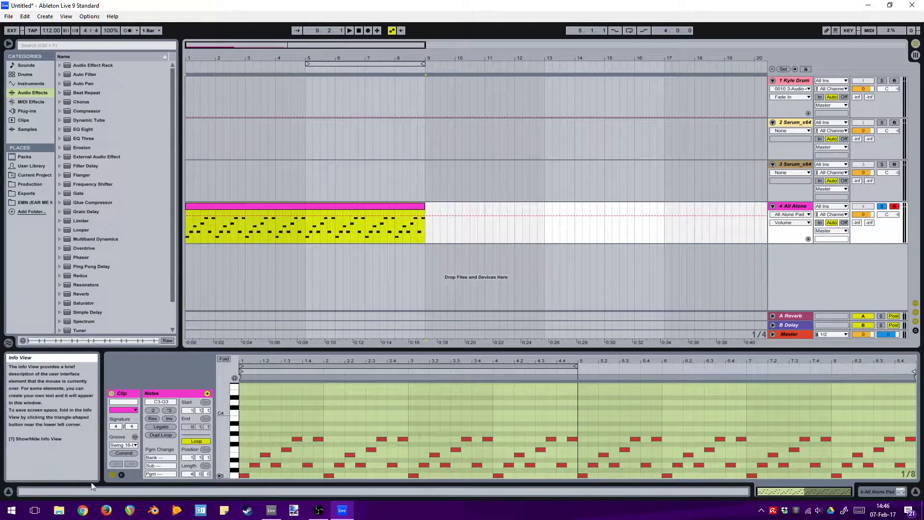
pyautogui.click(196, 440)
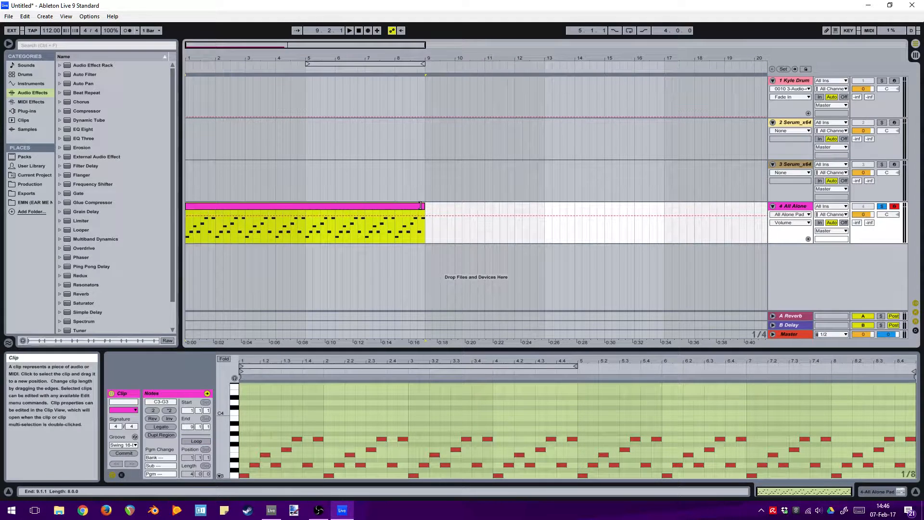
# Step: Turn the All Alone clip's loop back on and show its envelopes box
pyautogui.moveTo(424, 205); pyautogui.dragTo(404, 202)
pyautogui.click(196, 441)
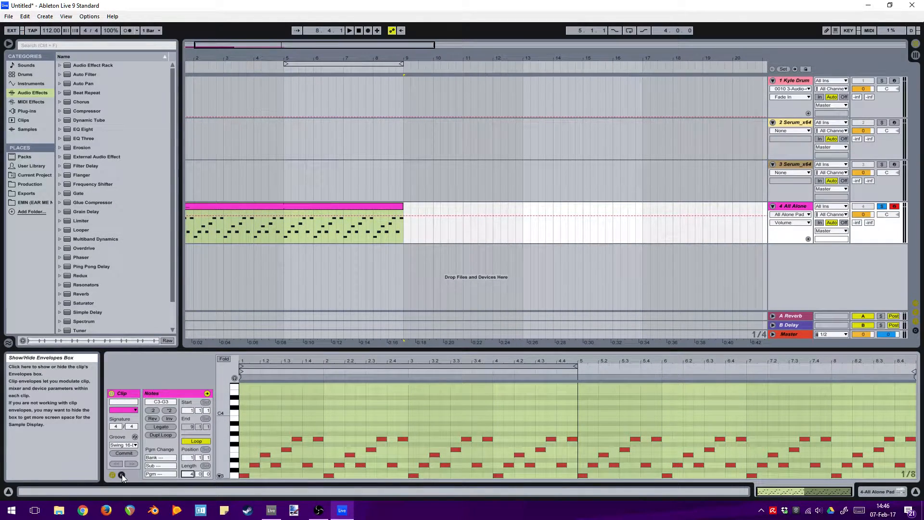
pyautogui.click(123, 474)
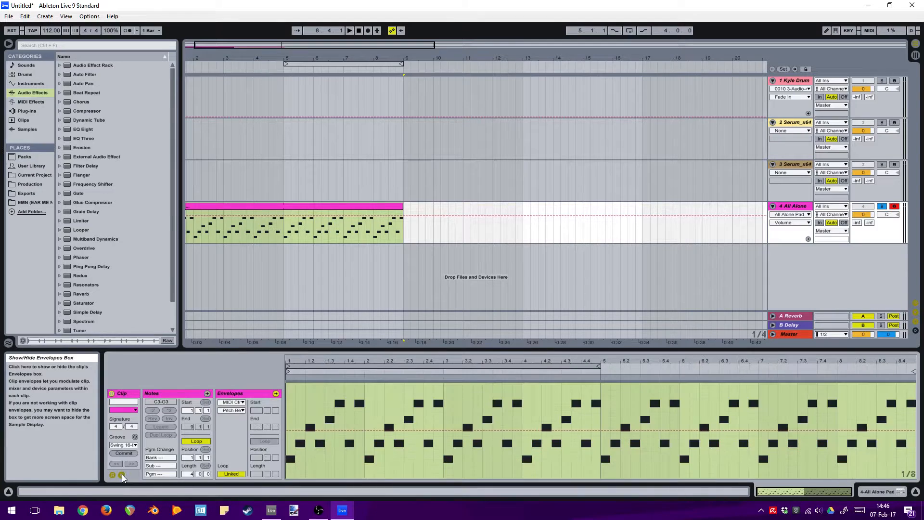
# Step: Browse the clip envelope's device choices and its full list of MIDI controllers without changing the selection
pyautogui.click(241, 402)
pyautogui.click(241, 402)
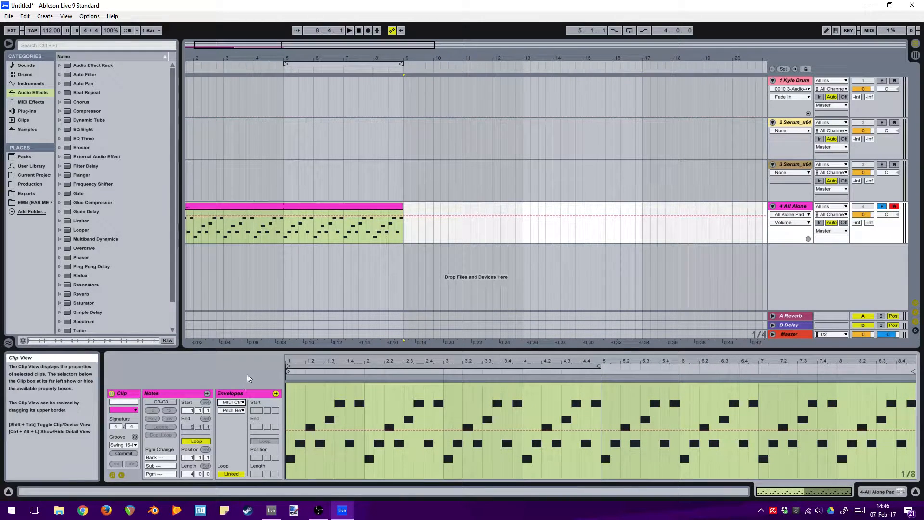
pyautogui.click(242, 412)
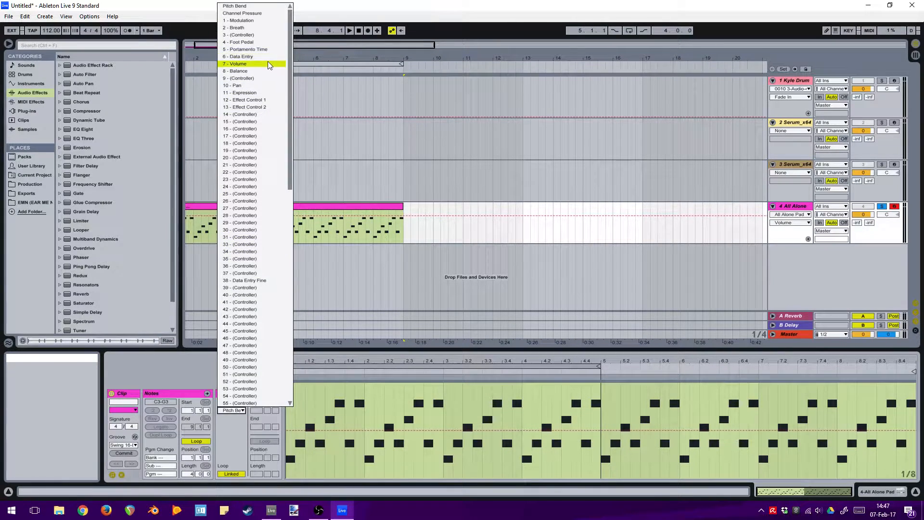
pyautogui.scroll(-8, 277, 166)
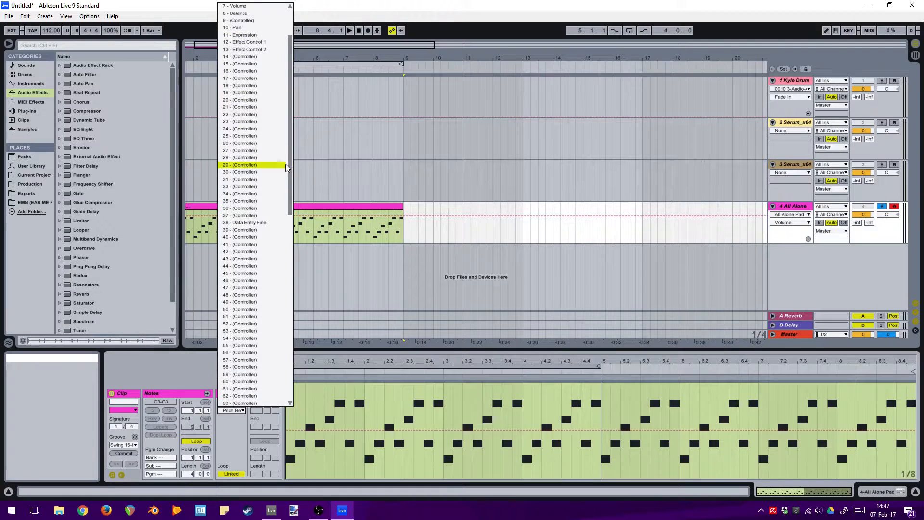
pyautogui.scroll(-8, 278, 171)
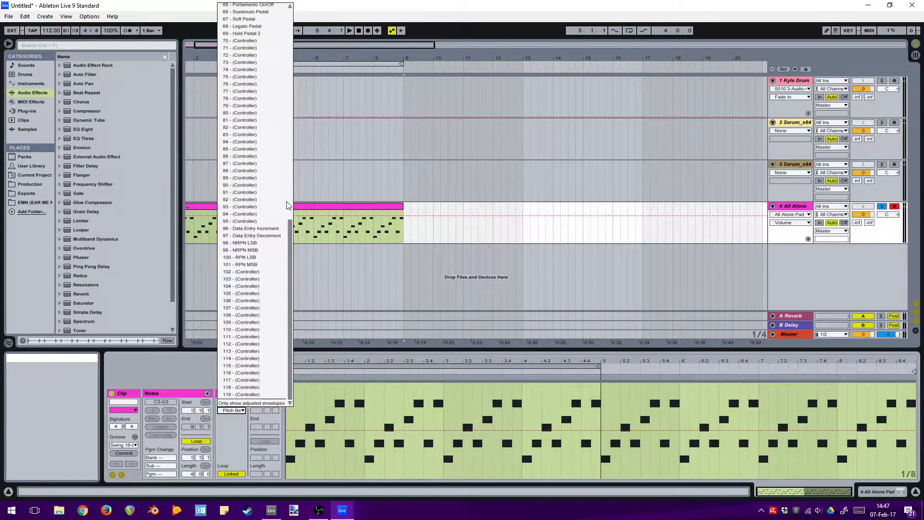
pyautogui.click(198, 368)
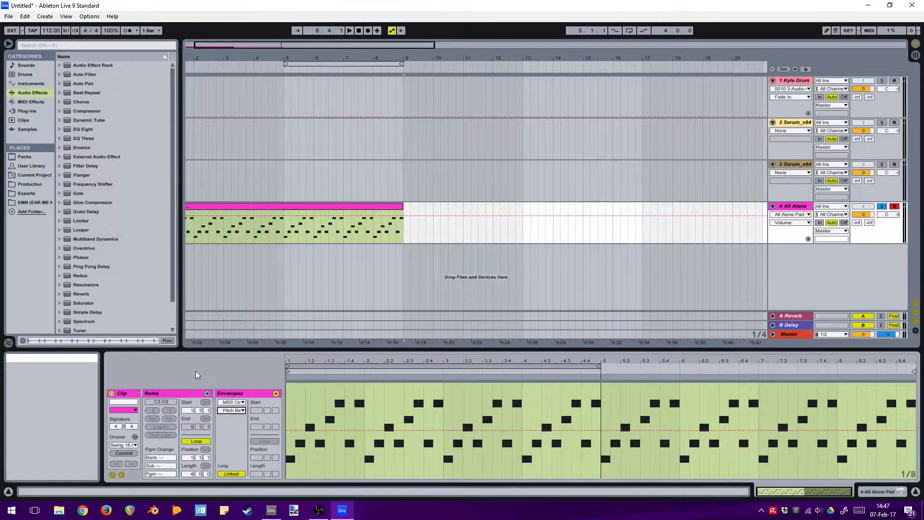
# Step: Draw a Pitch Bend envelope ramp rising from the centre line to maximum across the last beat of bar 4
pyautogui.click(297, 409)
pyautogui.moveTo(297, 410); pyautogui.dragTo(525, 398)
pyautogui.click(383, 420)
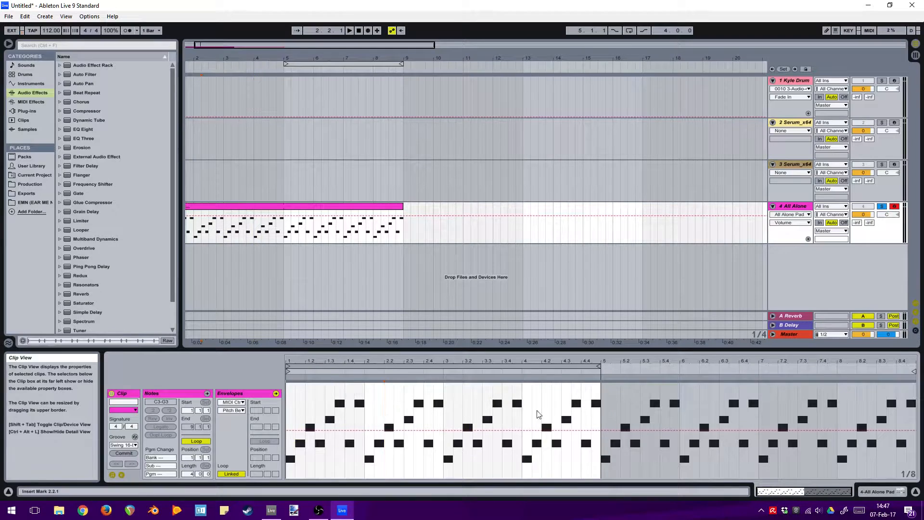
pyautogui.moveTo(587, 413); pyautogui.dragTo(603, 418)
pyautogui.click(590, 429)
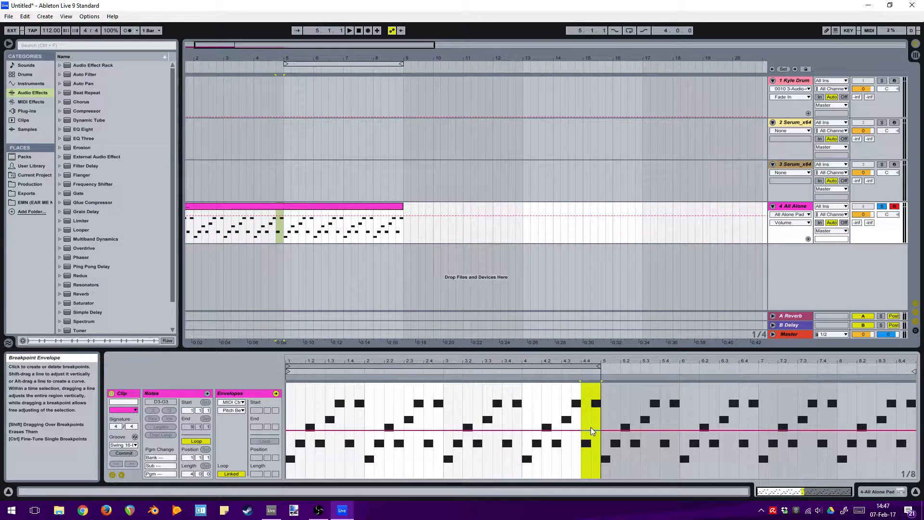
pyautogui.click(582, 384)
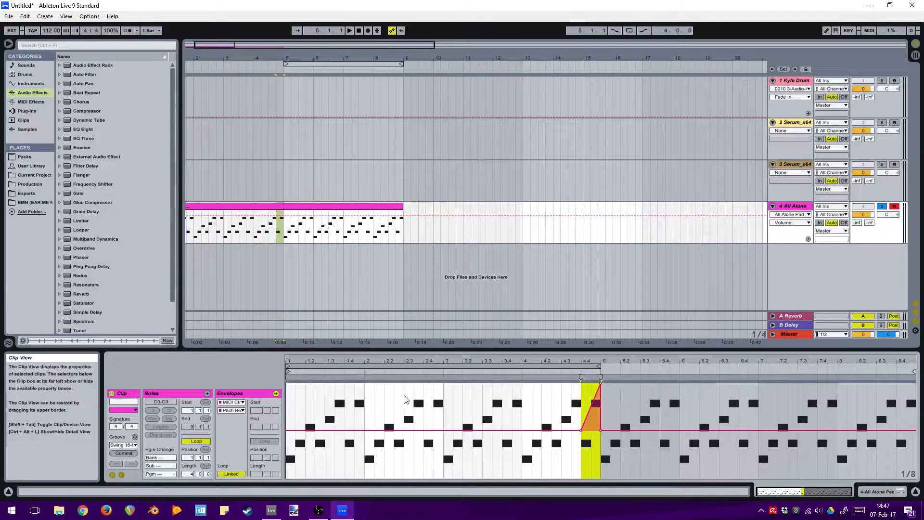
pyautogui.click(551, 427)
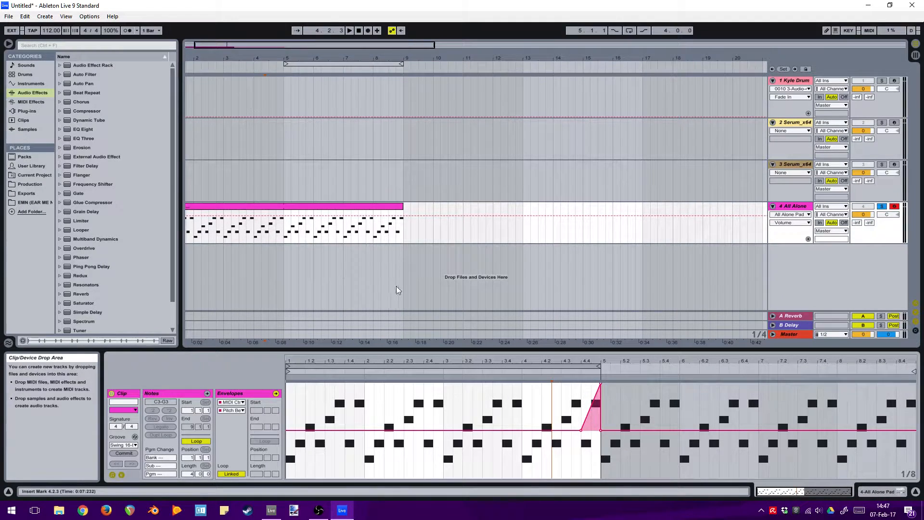
# Step: Select bars 5 to 9 on the All Alone track and examine the arrangement timeline at close-up and full-song zoom levels
pyautogui.click(371, 293)
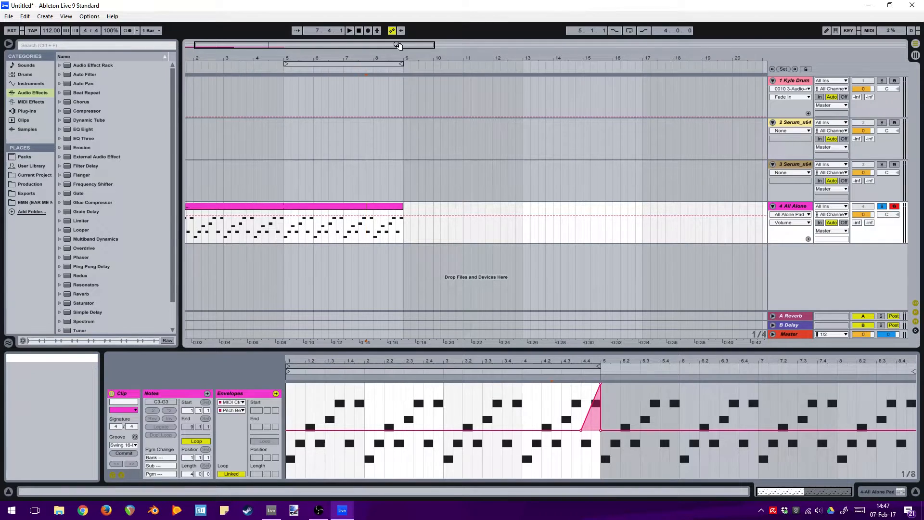
pyautogui.moveTo(394, 44); pyautogui.dragTo(411, 61)
pyautogui.click(396, 63)
pyautogui.moveTo(392, 269); pyautogui.dragTo(522, 255)
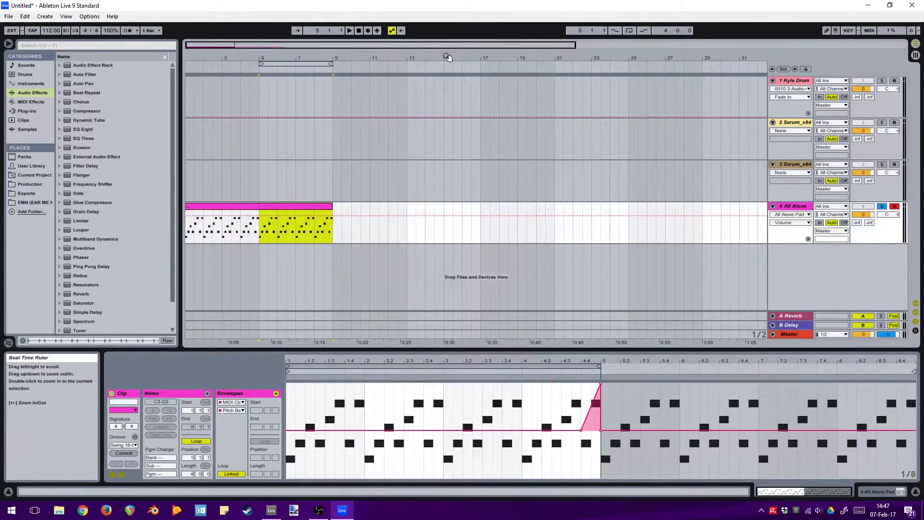
pyautogui.moveTo(448, 57); pyautogui.dragTo(767, 121)
pyautogui.moveTo(366, 58); pyautogui.dragTo(457, 87)
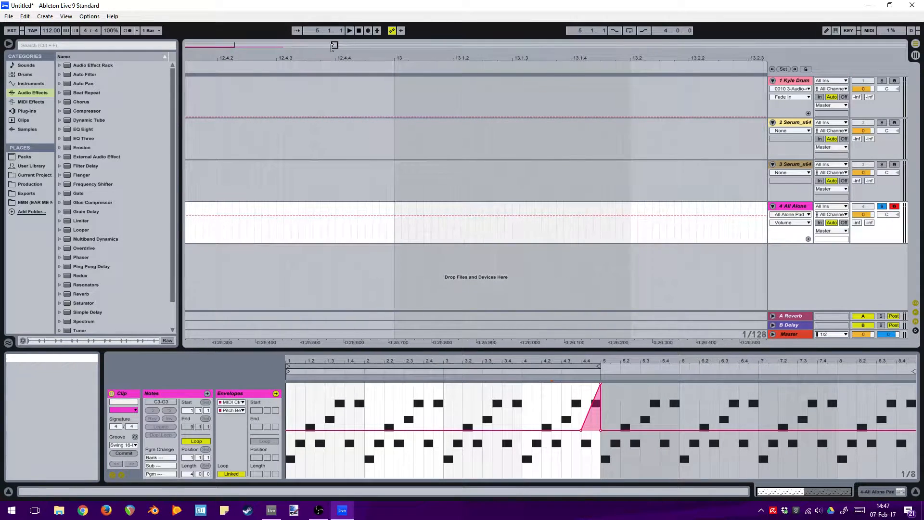
pyautogui.moveTo(433, 57); pyautogui.dragTo(195, 59)
pyautogui.moveTo(343, 58)
pyautogui.mouseDown()
pyautogui.moveTo(553, 58)
pyautogui.moveTo(307, 56)
pyautogui.moveTo(326, 125)
pyautogui.moveTo(326, 57)
pyautogui.mouseUp()
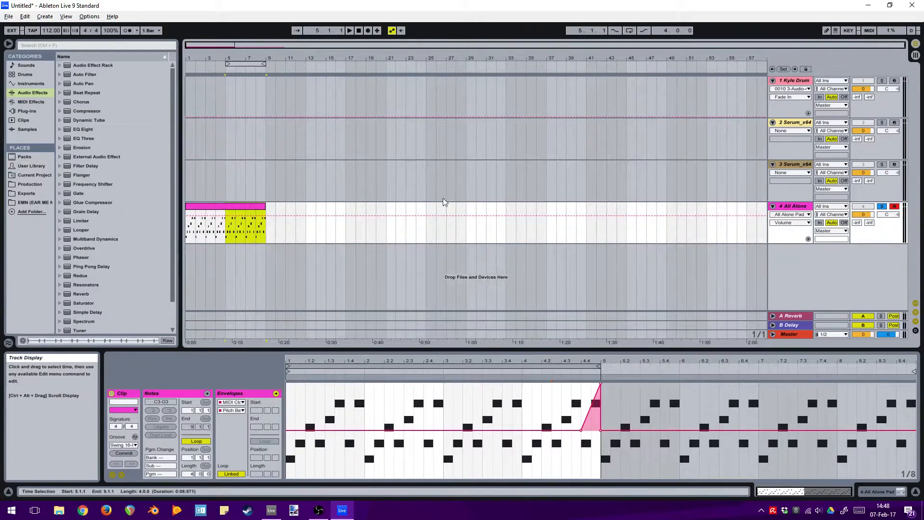
# Step: Select each of the four tracks in turn, ending on All Alone, and examine its clip up close
pyautogui.click(795, 82)
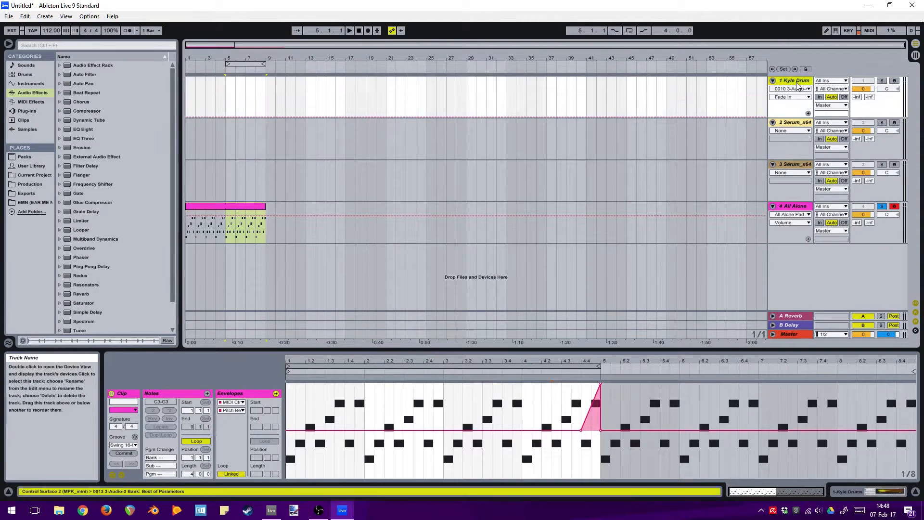
pyautogui.click(794, 125)
pyautogui.click(796, 165)
pyautogui.click(791, 210)
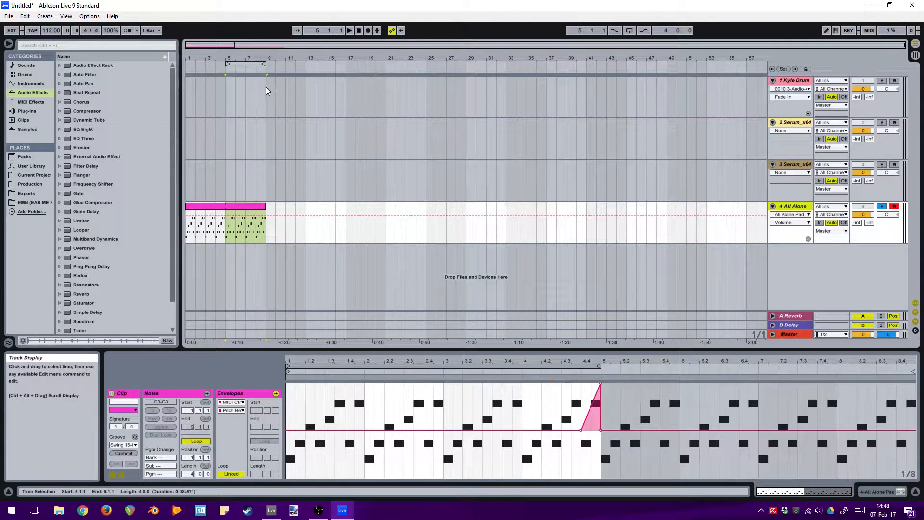
pyautogui.moveTo(483, 58); pyautogui.dragTo(766, 118)
pyautogui.moveTo(388, 58); pyautogui.dragTo(766, 92)
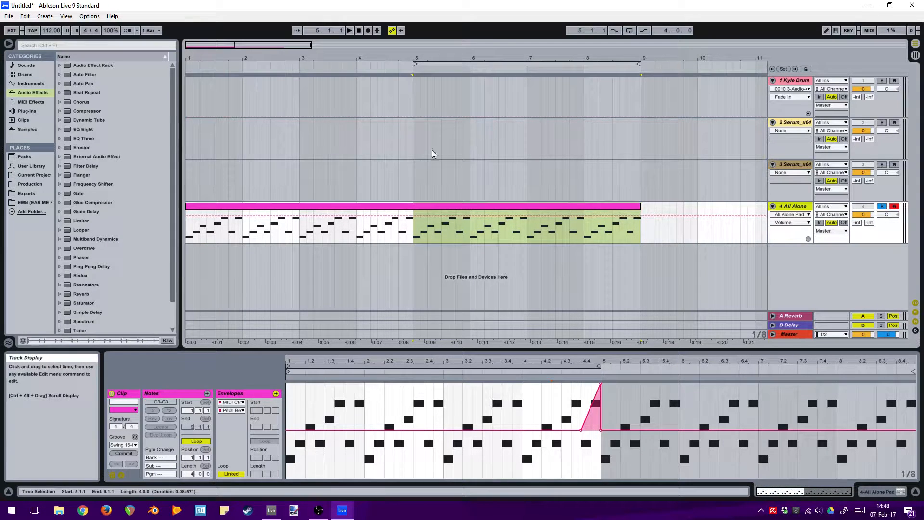
# Step: Set a locator at bar 5 of the arrangement and rename it Build
pyautogui.click(417, 143)
pyautogui.click(784, 69)
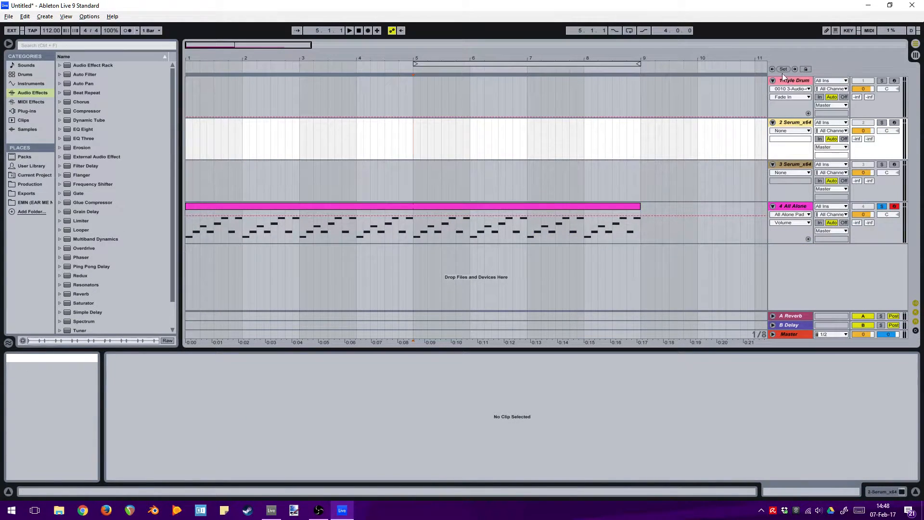
pyautogui.rightClick(415, 70)
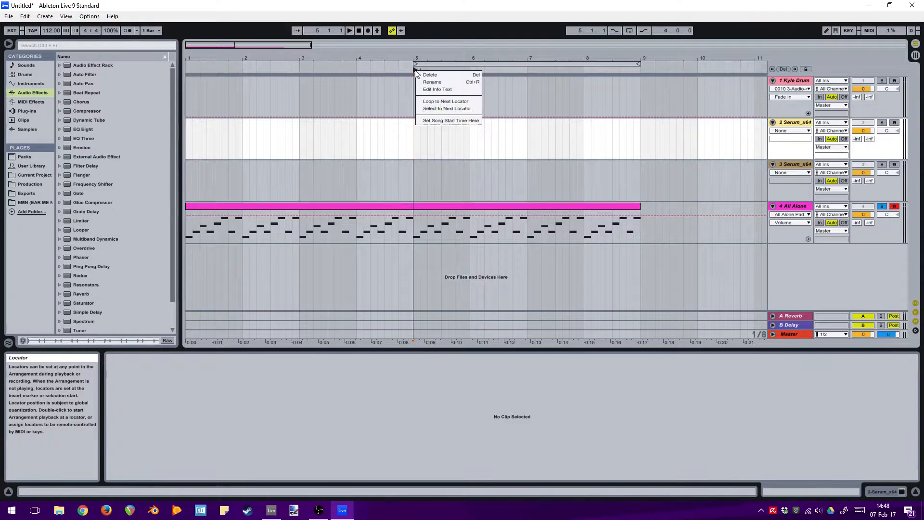
pyautogui.click(455, 84)
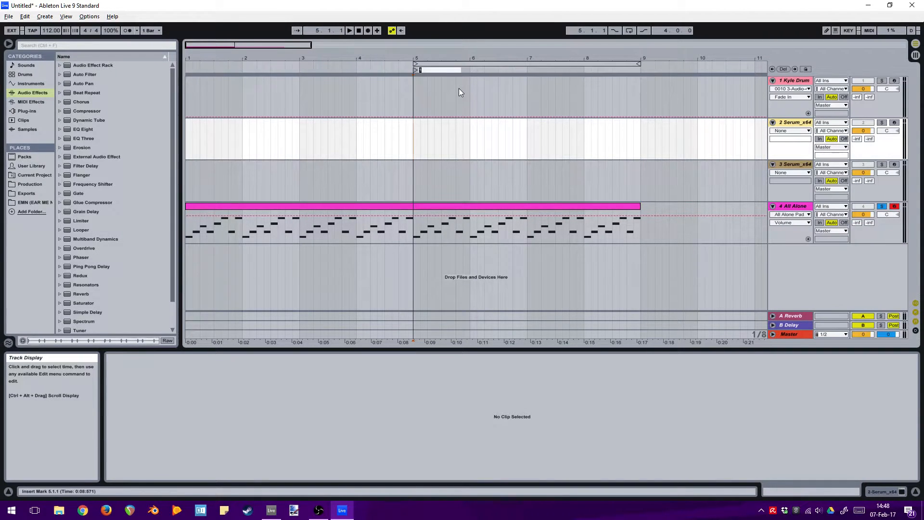
pyautogui.write('Build')
pyautogui.press('Return')
# Step: Place the insert marker at 6.3 on the Serum track 2 and jump back to the Build locator
pyautogui.click(498, 134)
pyautogui.moveTo(387, 58); pyautogui.dragTo(296, 57)
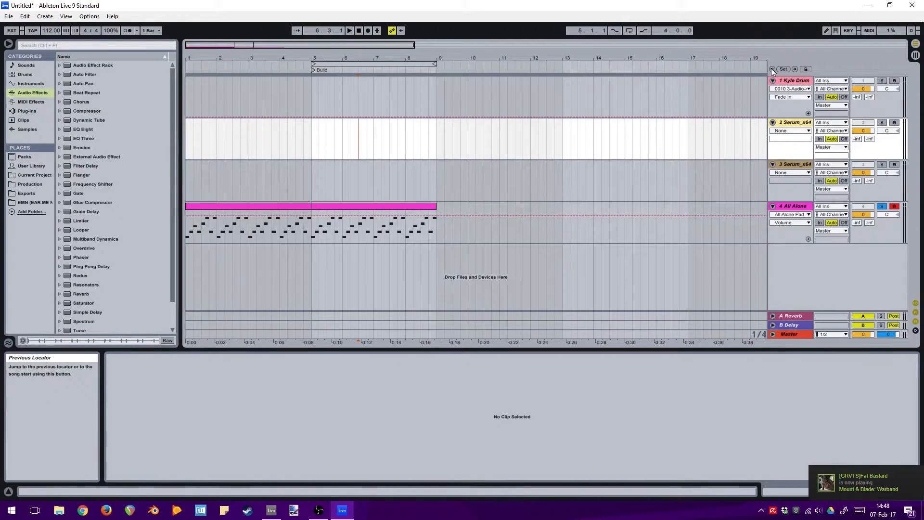
pyautogui.click(794, 69)
pyautogui.click(772, 68)
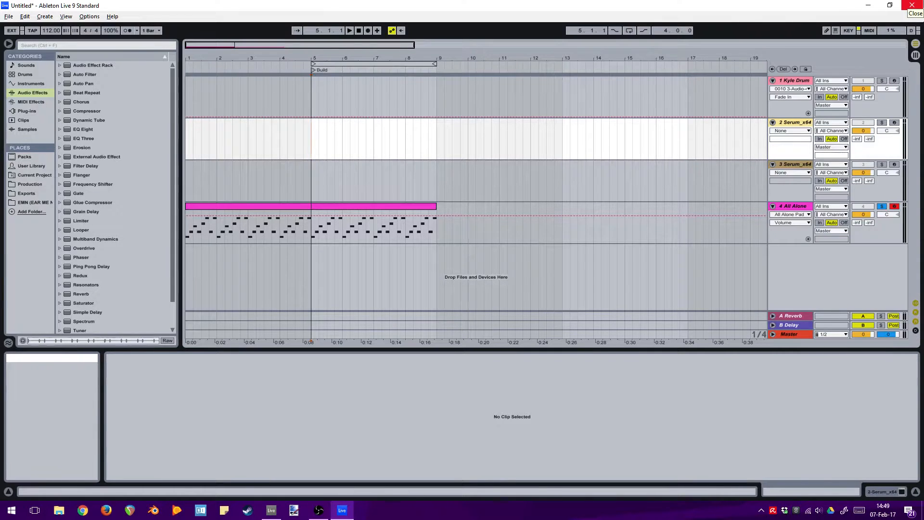
# Step: Play the song from the Build locator, stop it, and switch playback back to the arrangement
pyautogui.press('space')
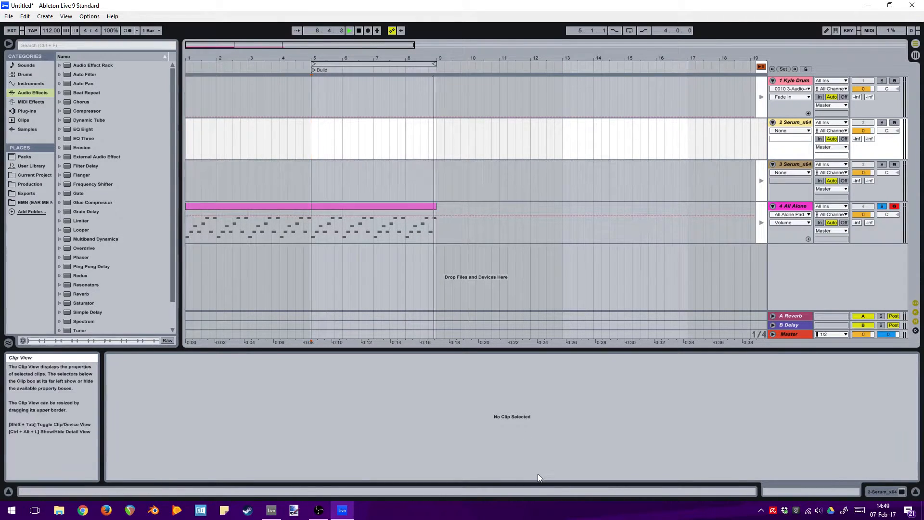
pyautogui.press('space')
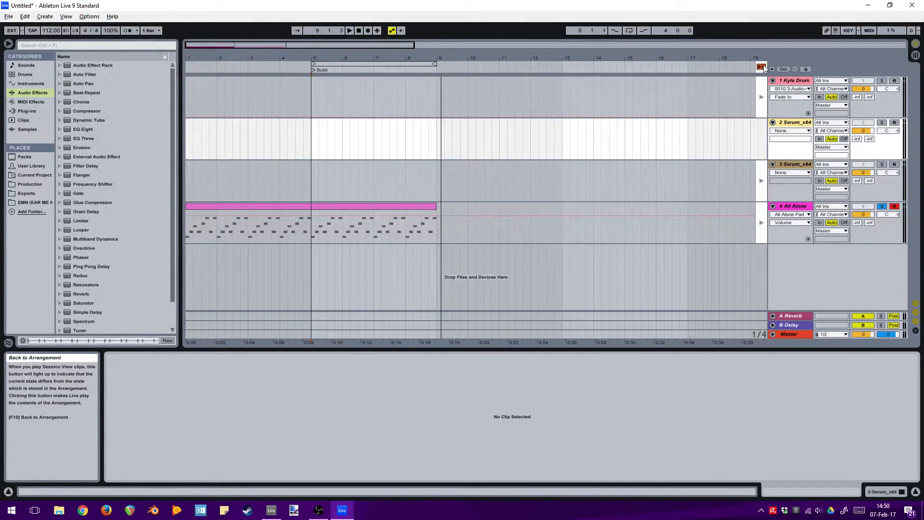
pyautogui.click(763, 65)
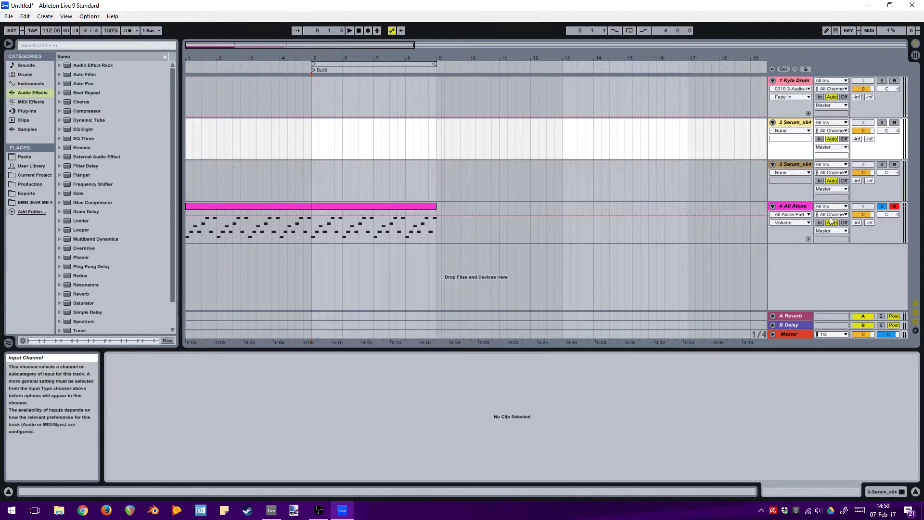
# Step: Disarm the All Alone track for recording and turn off its solo
pyautogui.click(894, 206)
pyautogui.click(883, 207)
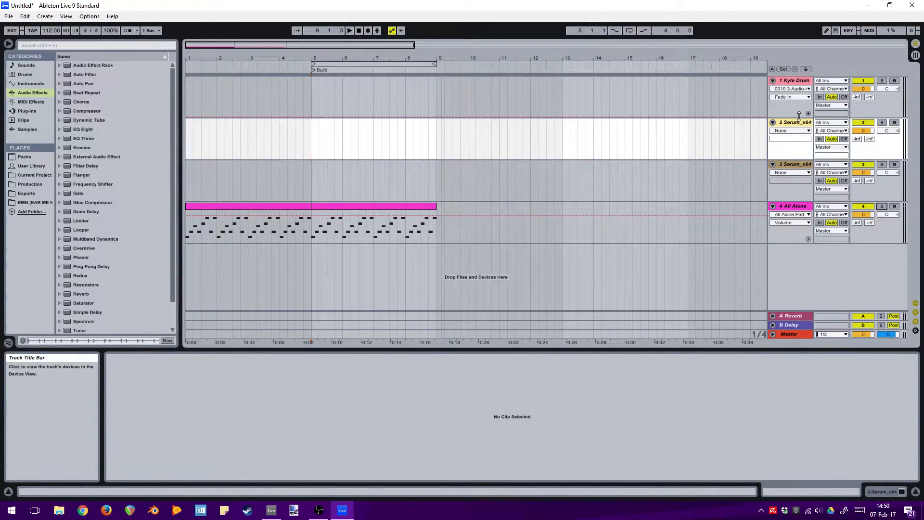
# Step: Hide the arrangement's In/Out, return track and mixer sections, and fold all four tracks
pyautogui.click(915, 305)
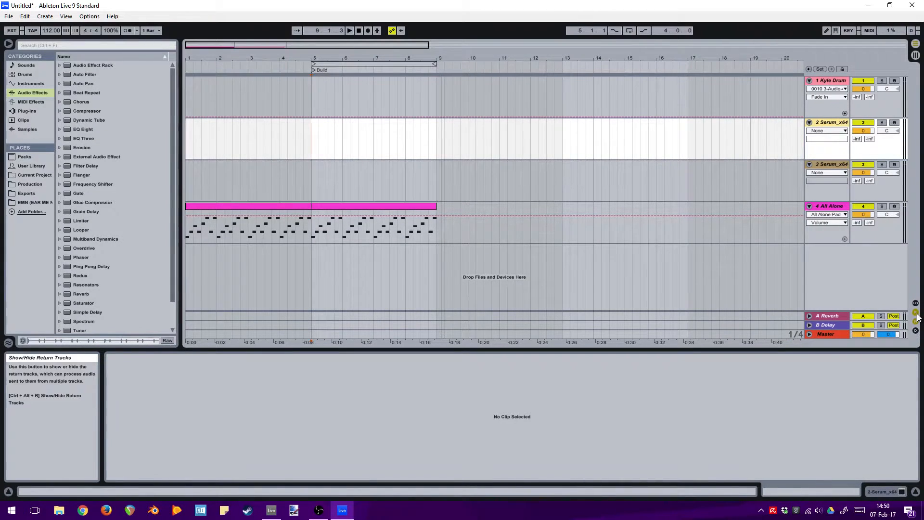
pyautogui.click(916, 321)
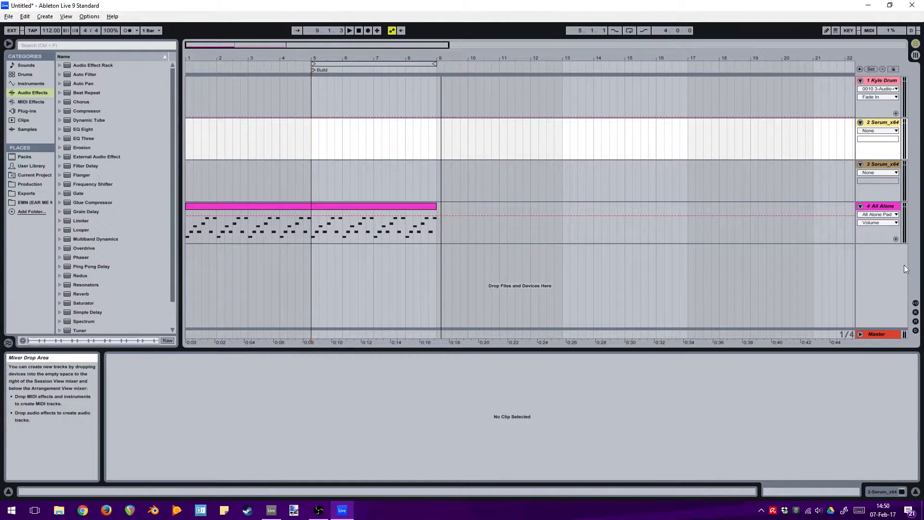
pyautogui.click(860, 80)
pyautogui.click(860, 89)
pyautogui.click(860, 98)
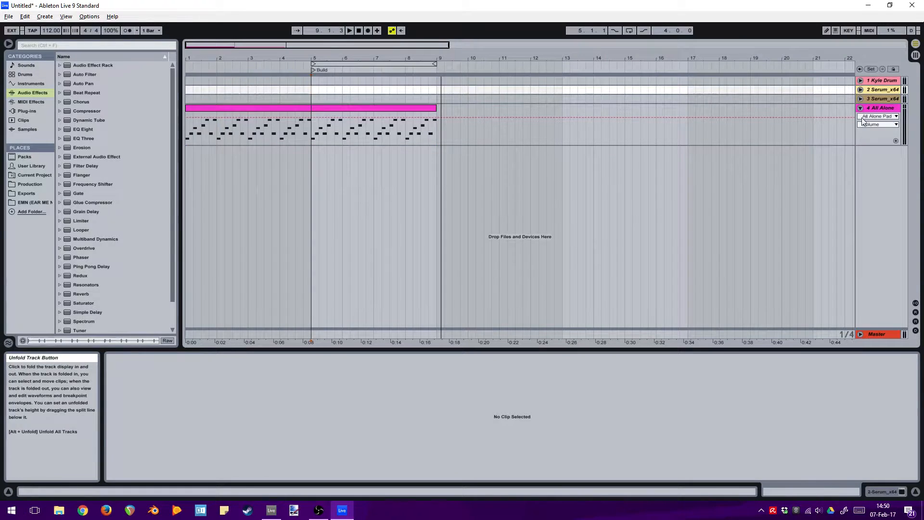
pyautogui.click(860, 108)
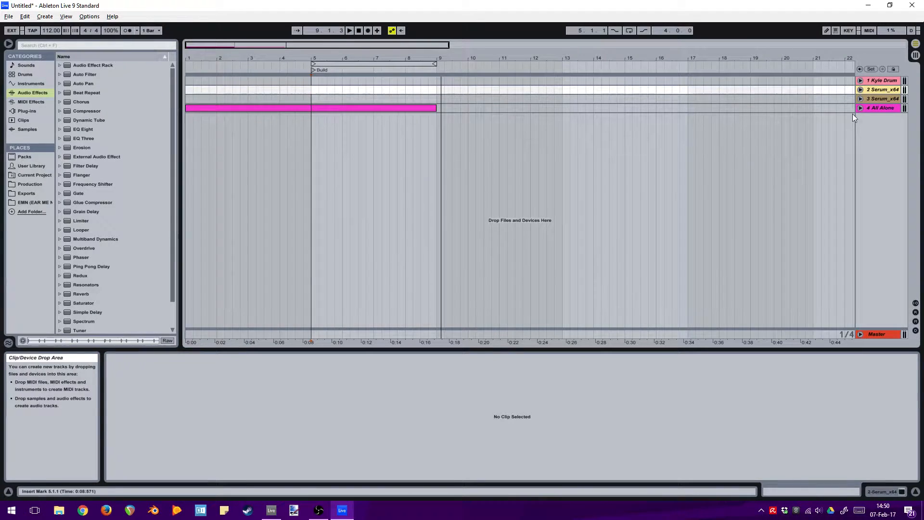
# Step: Select the All Alone clip and unfold all four tracks
pyautogui.click(386, 106)
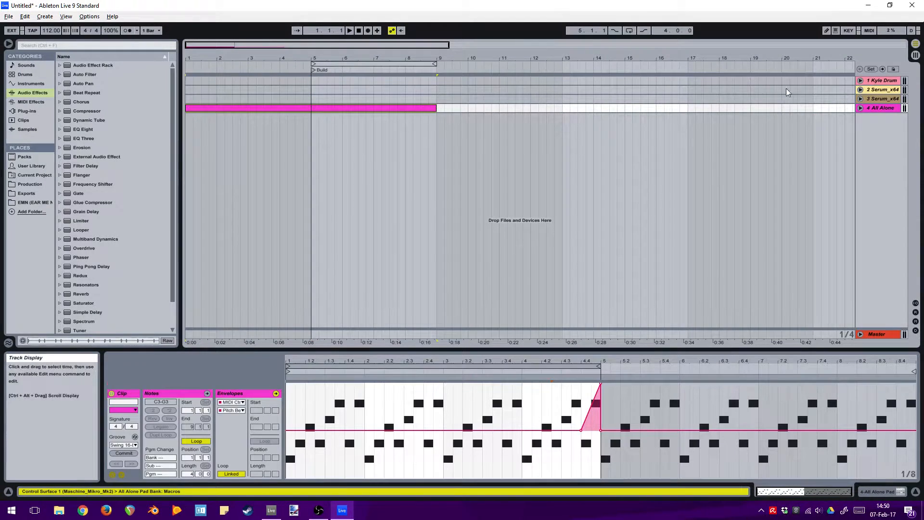
pyautogui.click(860, 108)
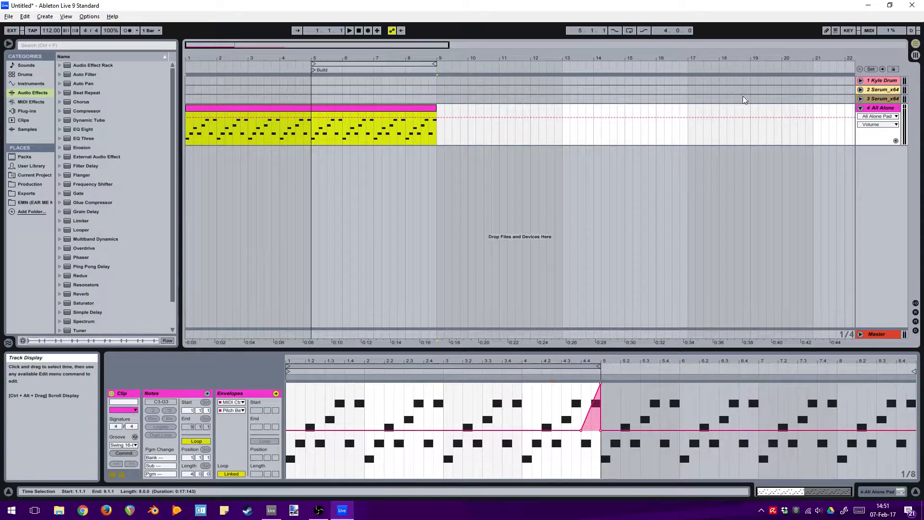
pyautogui.keyDown('alt'); pyautogui.click(860, 99); pyautogui.keyUp('alt')
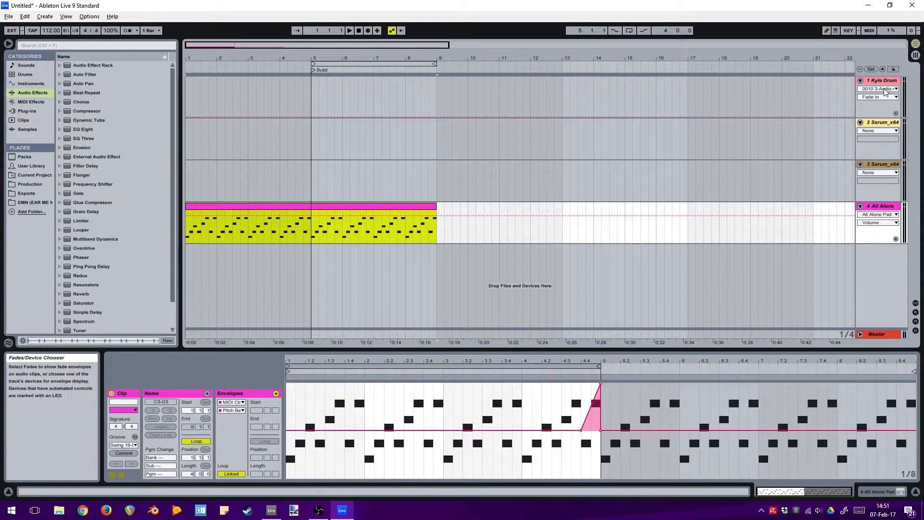
# Step: Check the drum track's automation device choices without changing the selection
pyautogui.click(884, 89)
pyautogui.click(884, 89)
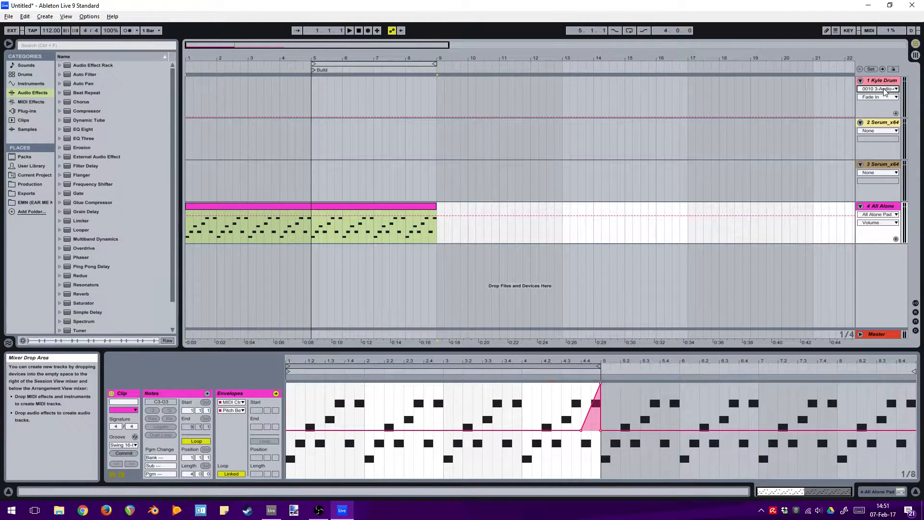
# Step: Set the drum track's automation device to the main drum rack and check which parameters it offers
pyautogui.click(885, 89)
pyautogui.click(857, 103)
pyautogui.click(893, 97)
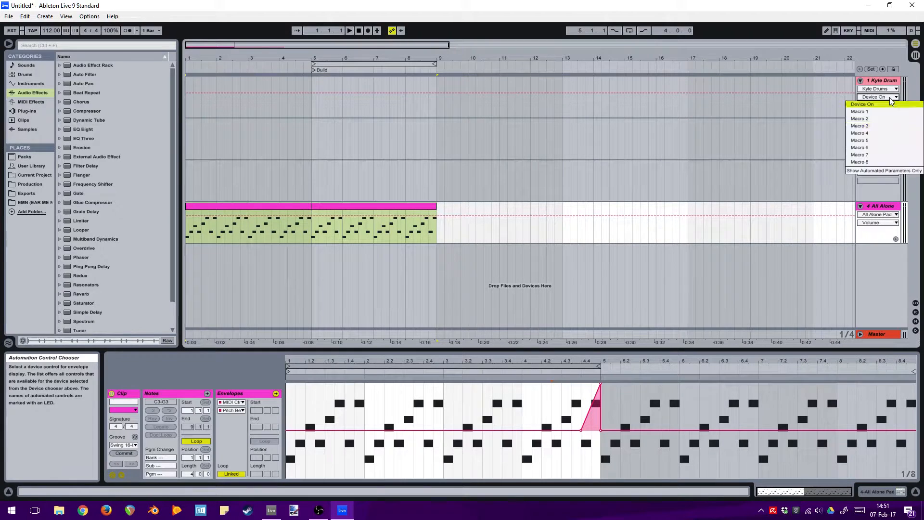
pyautogui.click(891, 90)
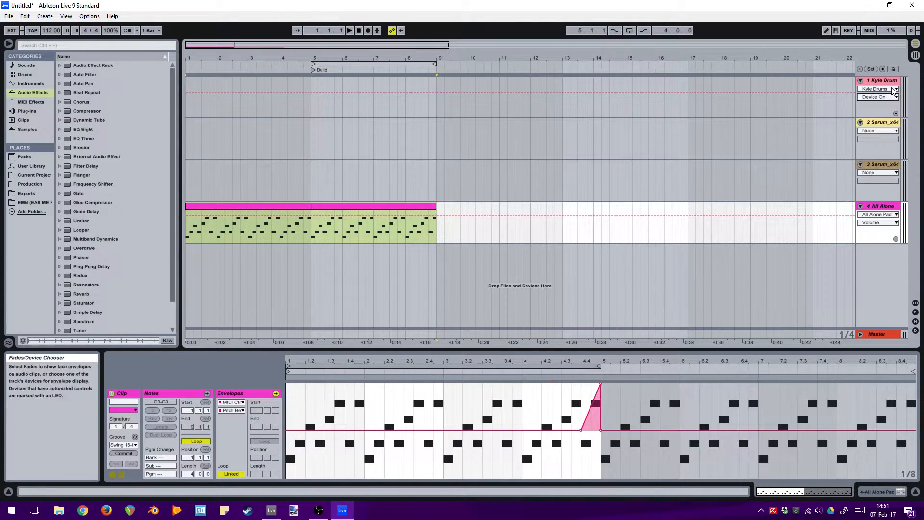
# Step: Choose the Kick Heavy mixer's Chain Volume as the drum track's automation and move it into its own lane
pyautogui.click(891, 91)
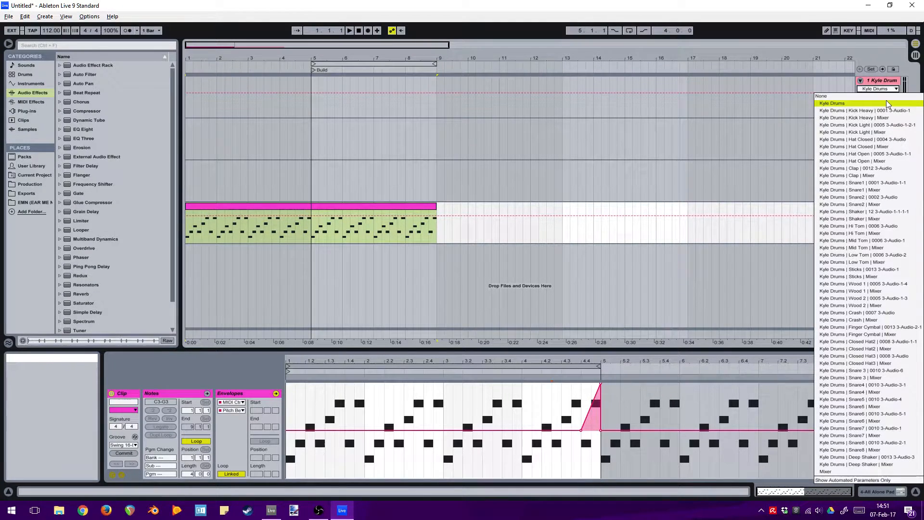
pyautogui.click(873, 117)
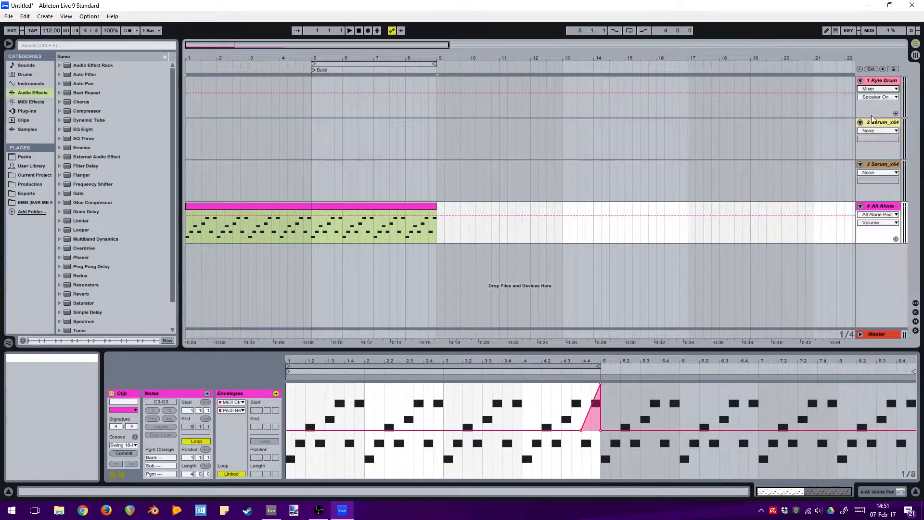
pyautogui.click(886, 98)
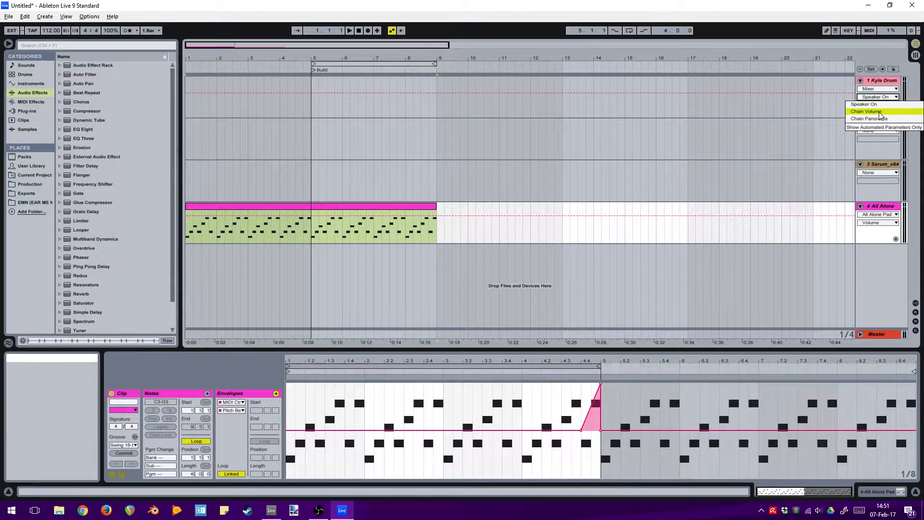
pyautogui.click(880, 112)
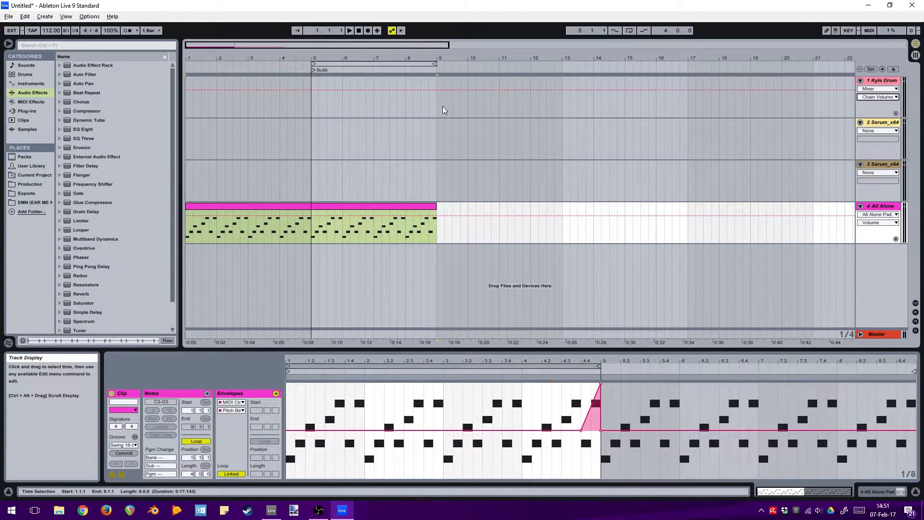
pyautogui.click(896, 114)
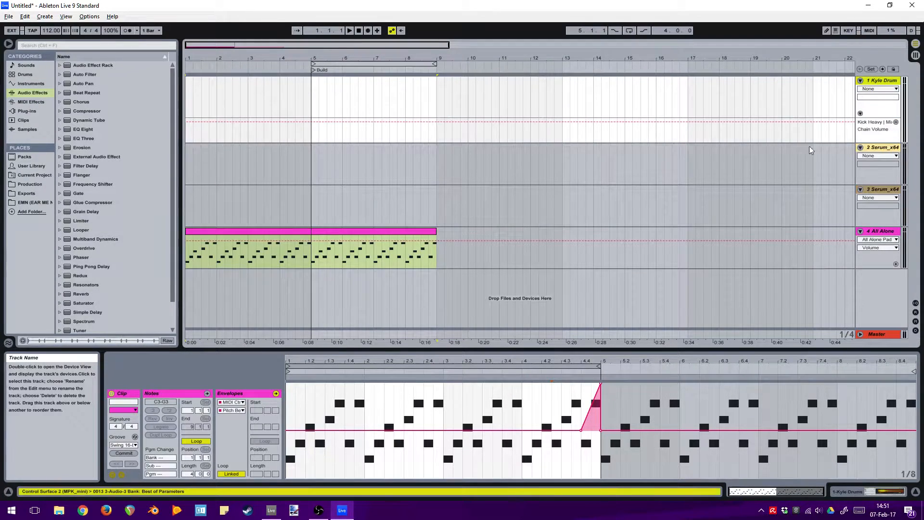
# Step: Try editing the drum track's Chain Volume envelope, undo the edit, and place the insert marker at 5.2.1
pyautogui.click(782, 122)
pyautogui.hotkey('ctrl', 'z')
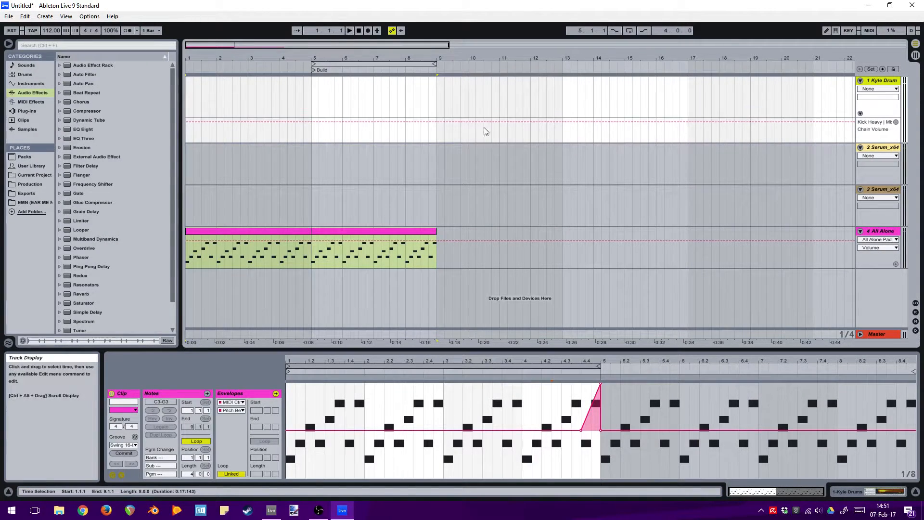
pyautogui.click(311, 132)
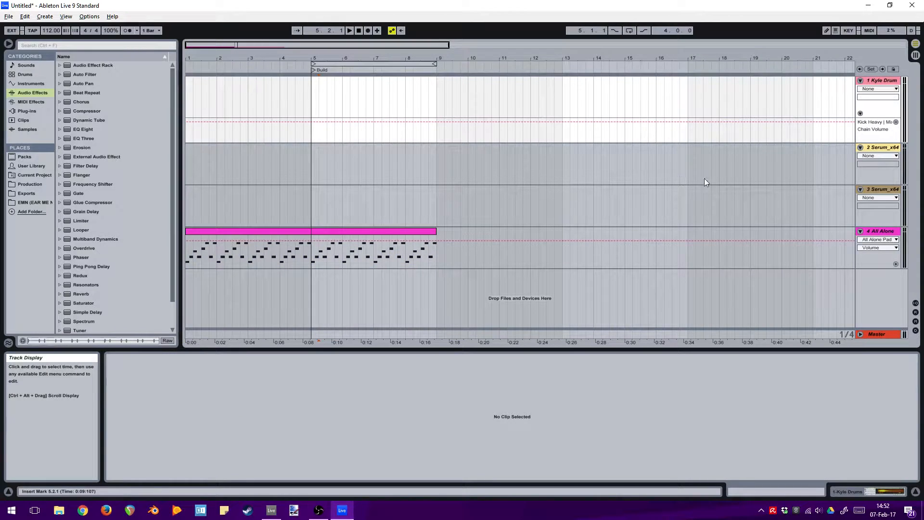
pyautogui.click(437, 122)
pyautogui.click(437, 122)
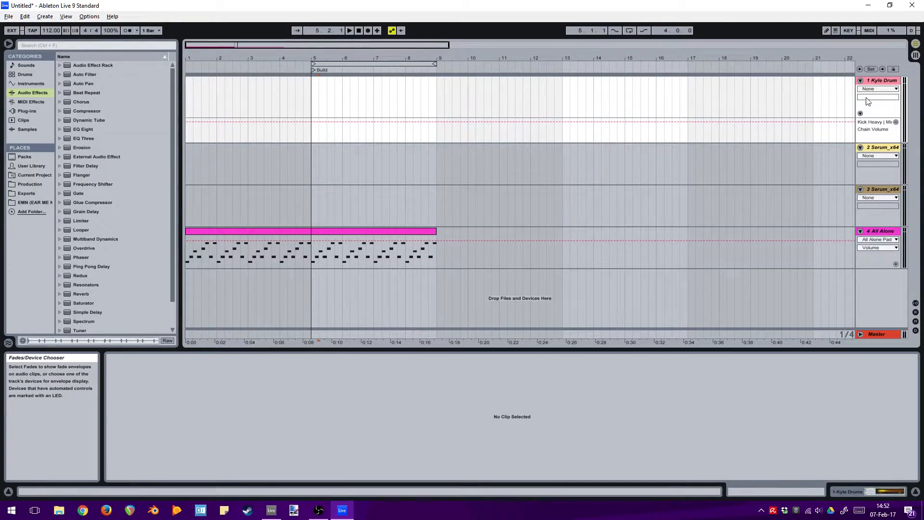
# Step: Toggle the drum track's automation lane visibility several times and leave the Chain Volume lane hidden
pyautogui.click(861, 115)
pyautogui.click(860, 115)
pyautogui.click(861, 114)
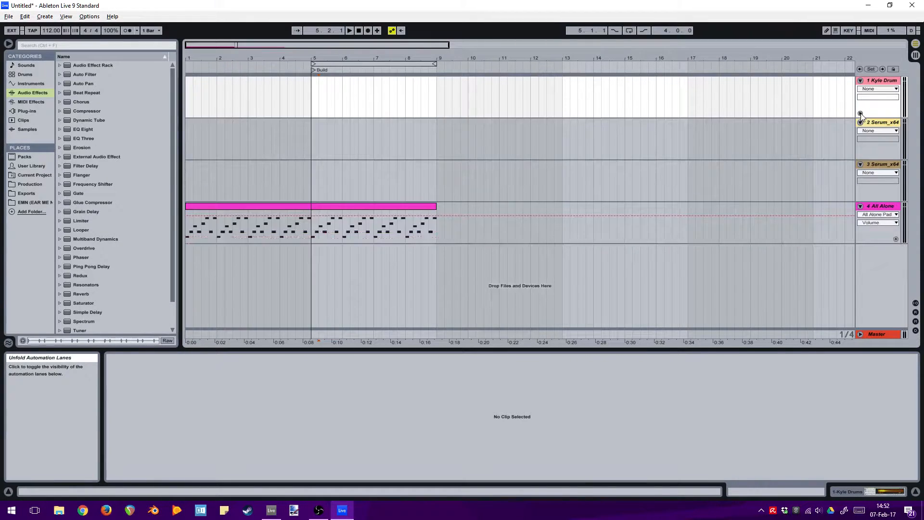
pyautogui.click(861, 115)
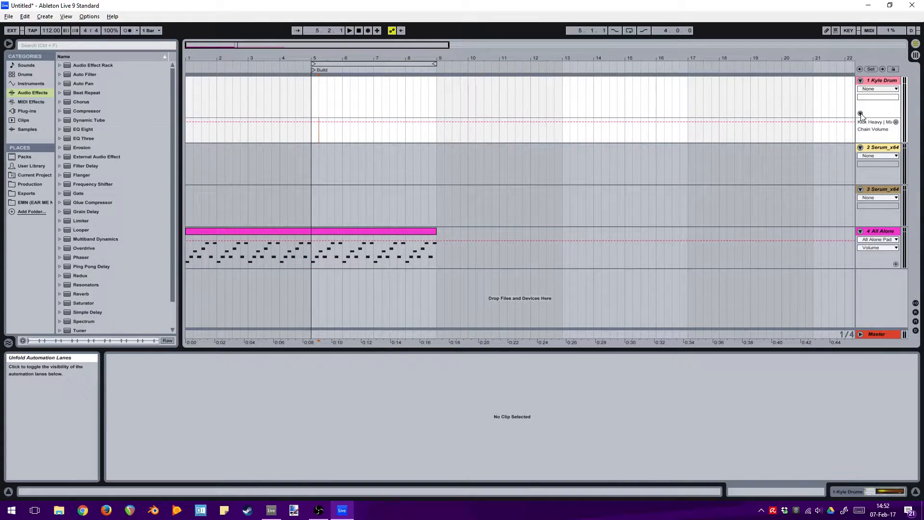
pyautogui.click(861, 114)
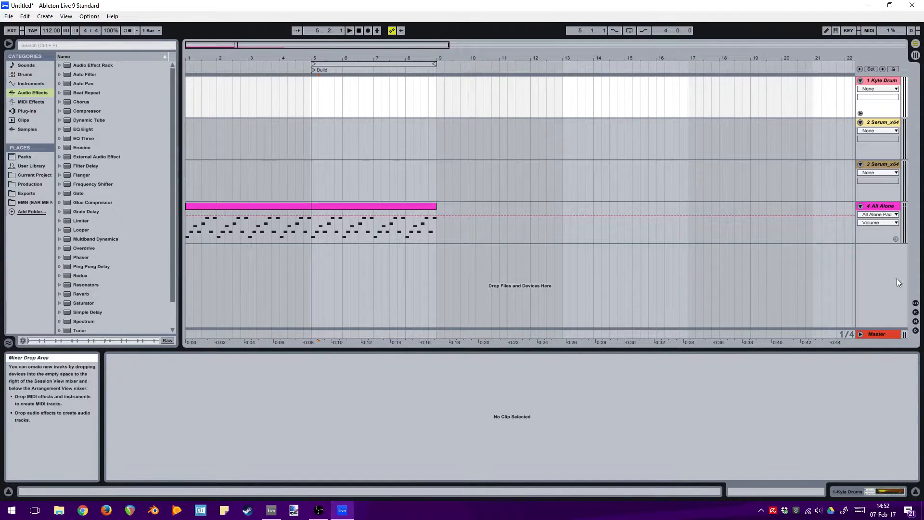
# Step: Show the arrangement's In/Out section and check the drum track's input types, keeping All Ins
pyautogui.click(916, 303)
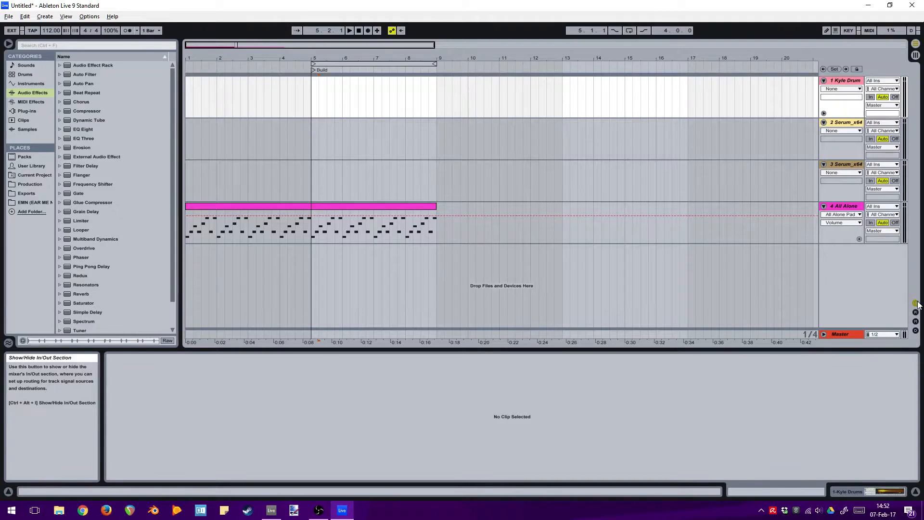
pyautogui.click(882, 85)
pyautogui.click(882, 84)
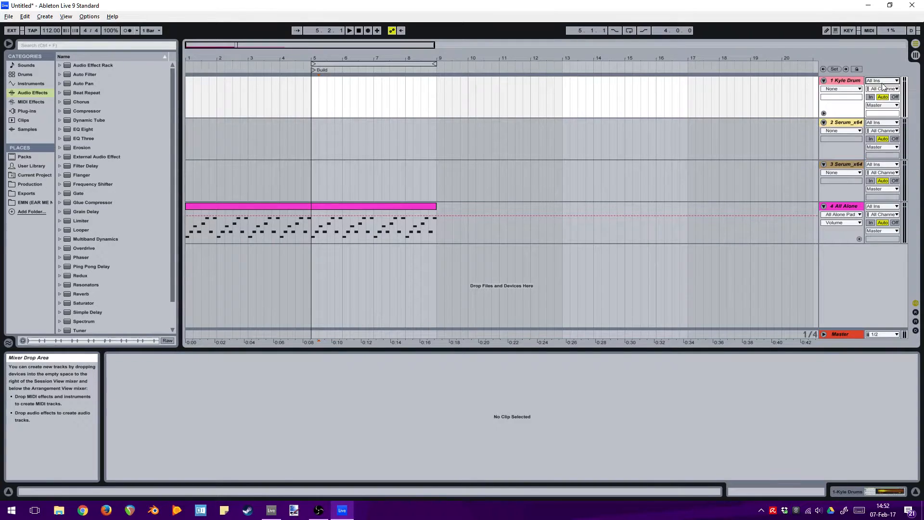
pyautogui.click(884, 82)
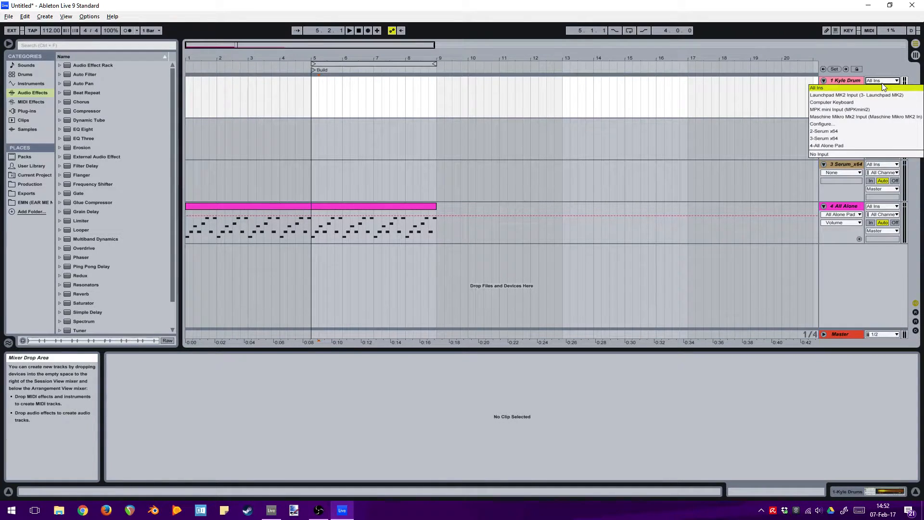
pyautogui.click(884, 87)
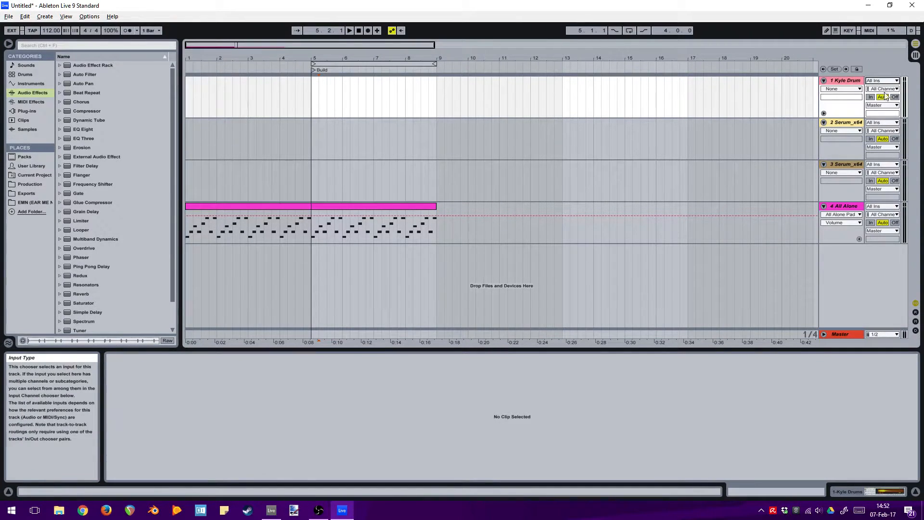
pyautogui.click(884, 81)
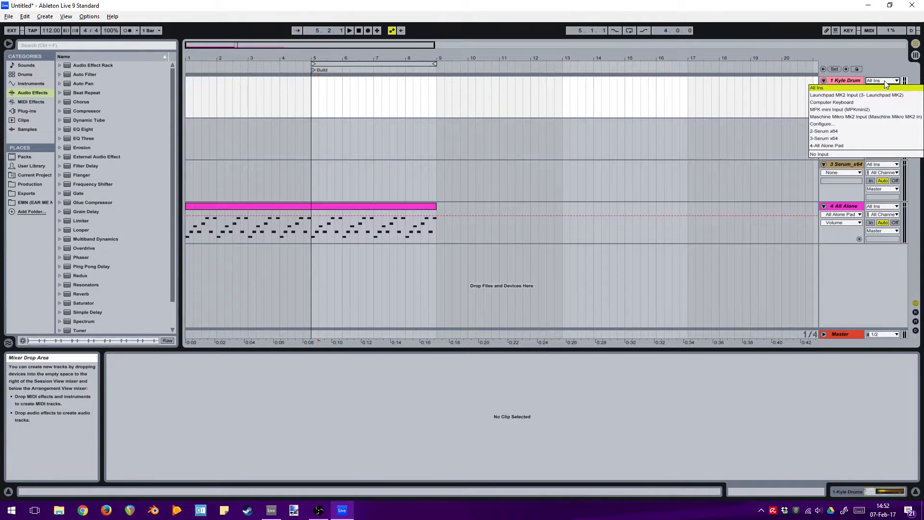
pyautogui.click(884, 87)
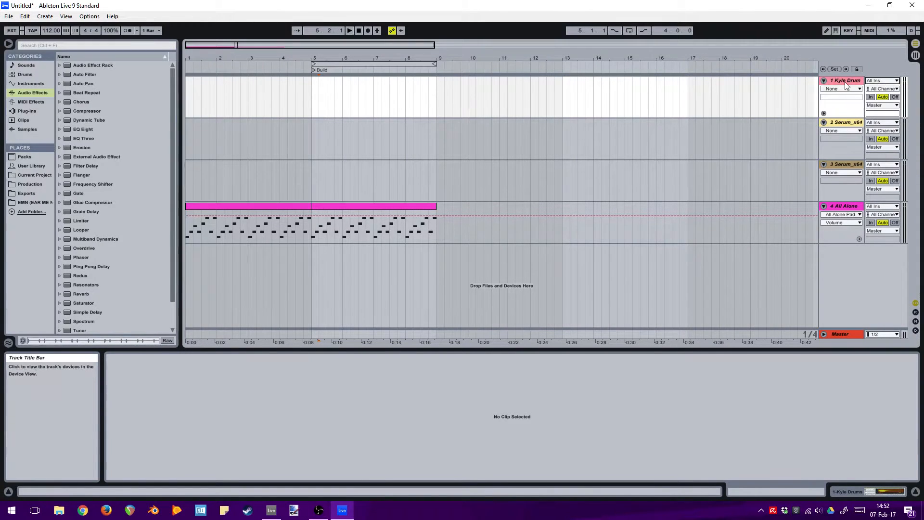
# Step: Insert an audio track below the drum track and check its input choices, keeping Ext. In and channel 1
pyautogui.click(845, 82)
pyautogui.hotkey('ctrl', 't')
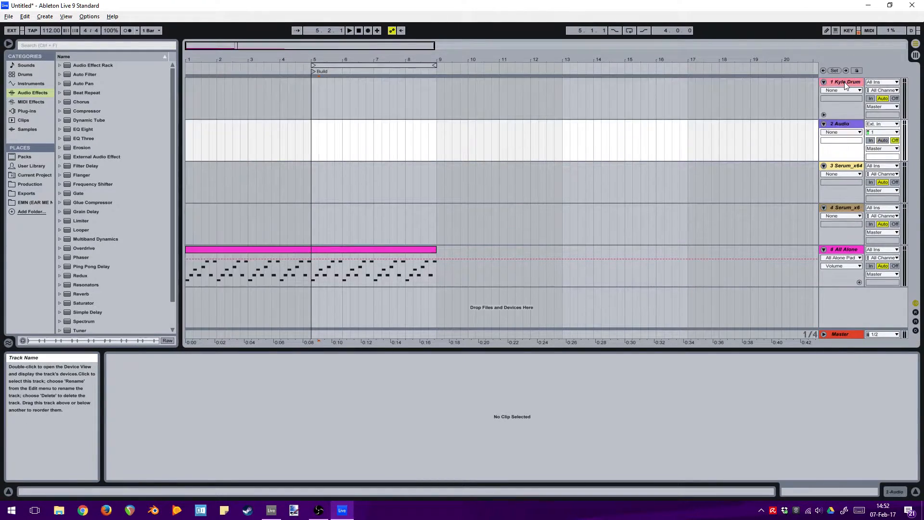
pyautogui.click(876, 132)
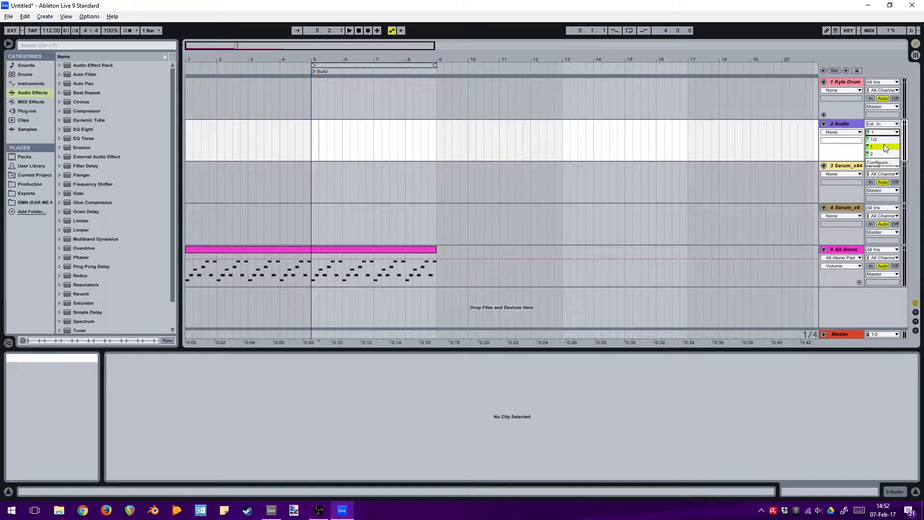
pyautogui.click(885, 146)
pyautogui.click(888, 124)
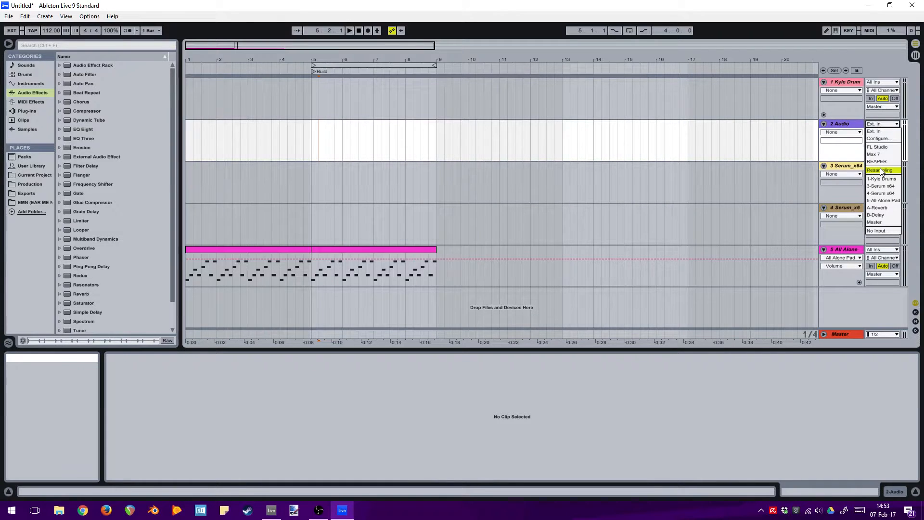
pyautogui.click(890, 131)
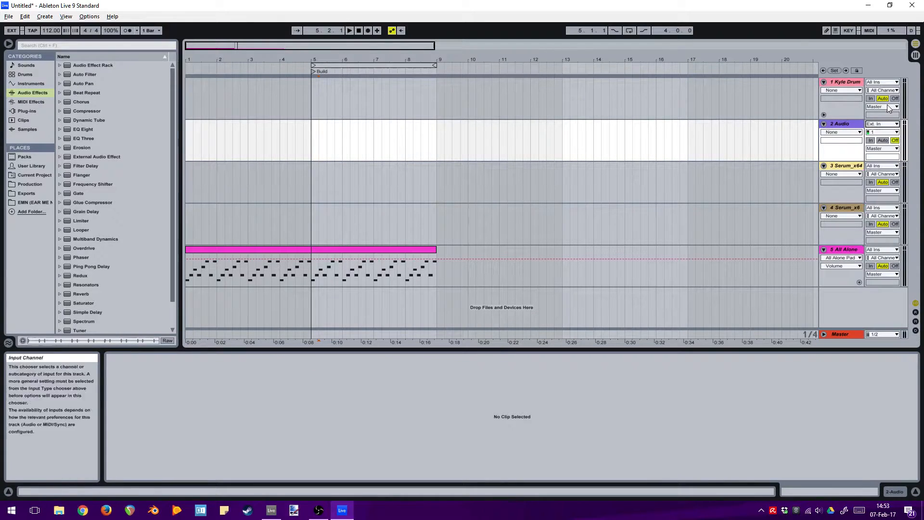
# Step: Check the drum track's MIDI input types and input channels without changing the selection
pyautogui.click(885, 91)
pyautogui.click(889, 82)
pyautogui.click(890, 83)
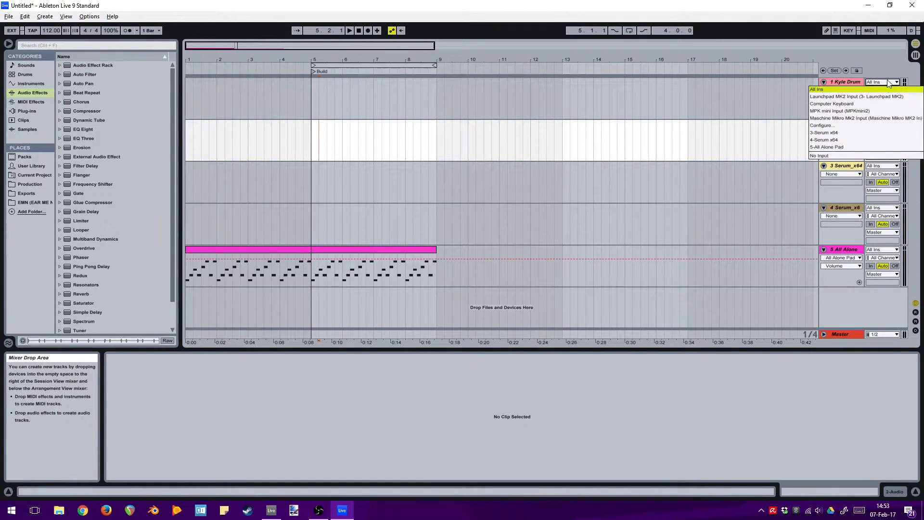
pyautogui.click(880, 83)
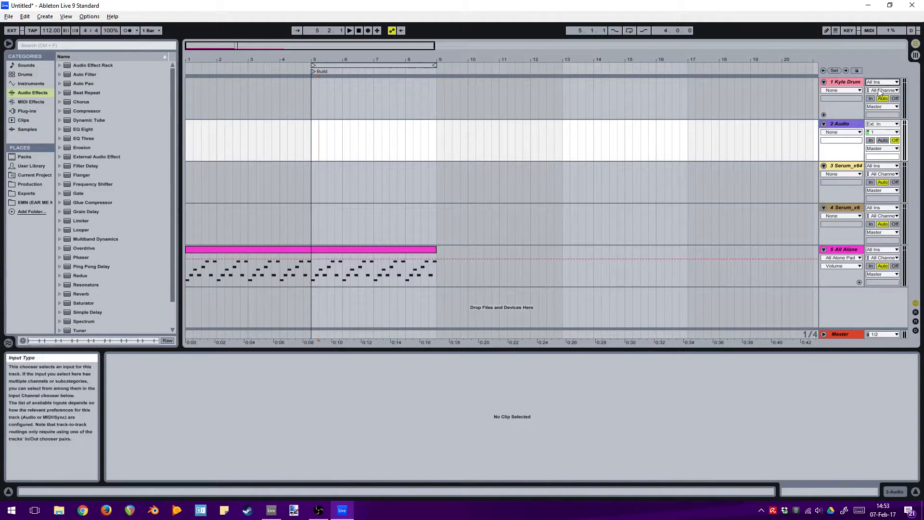
pyautogui.click(879, 91)
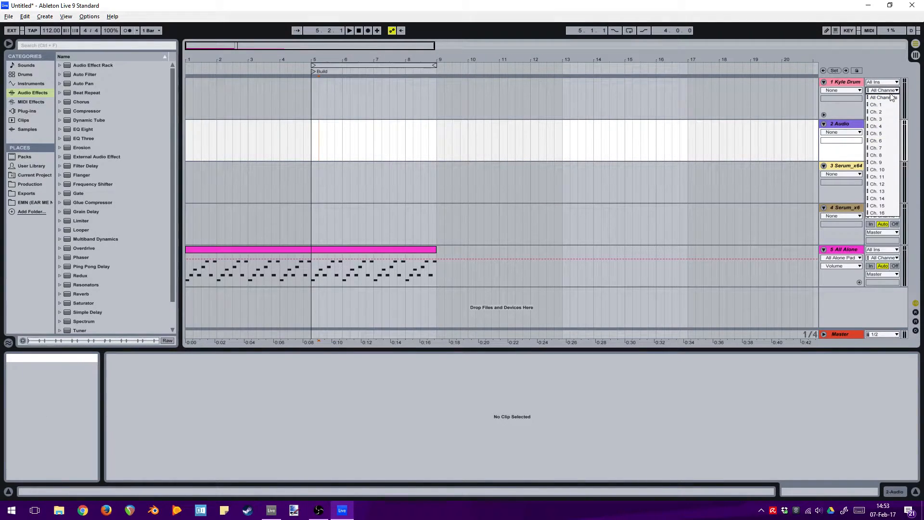
pyautogui.click(892, 93)
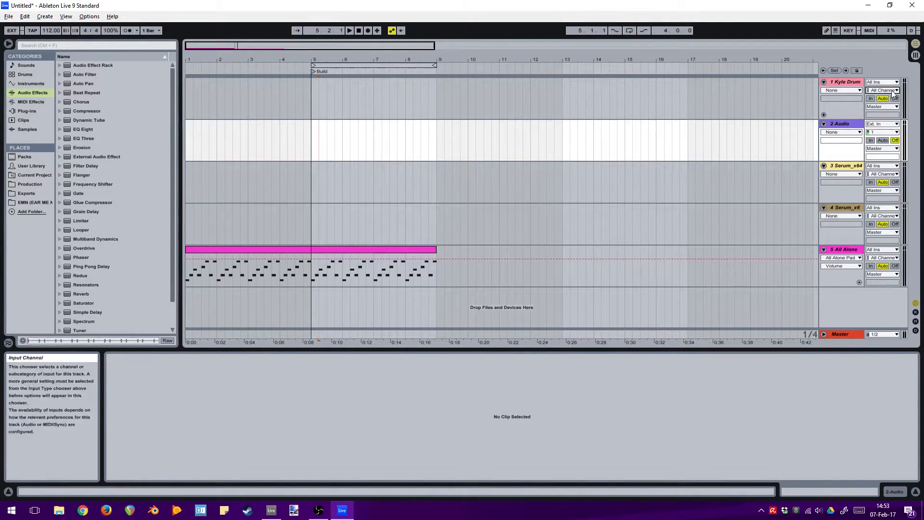
# Step: Set the audio track's input type to 3-Serum x64, and check its input channels and the drum track's output choices
pyautogui.click(890, 124)
pyautogui.click(888, 146)
pyautogui.click(890, 131)
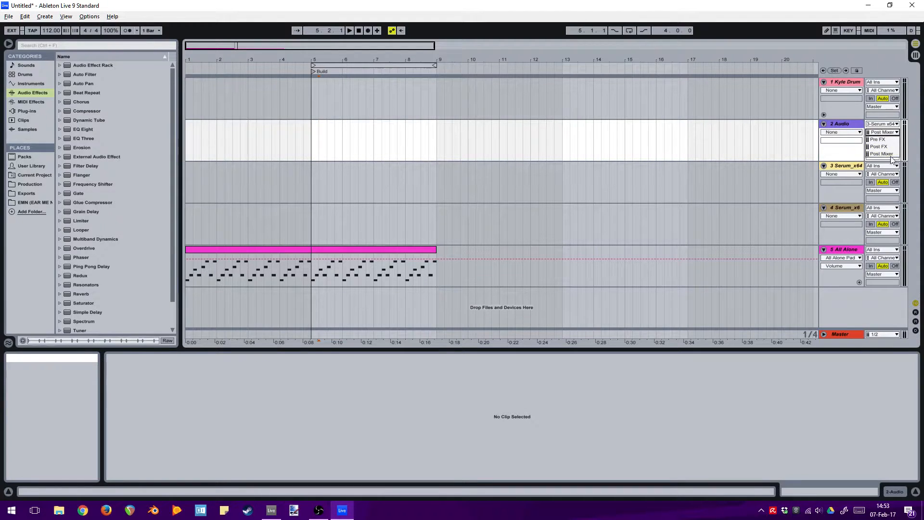
pyautogui.click(841, 152)
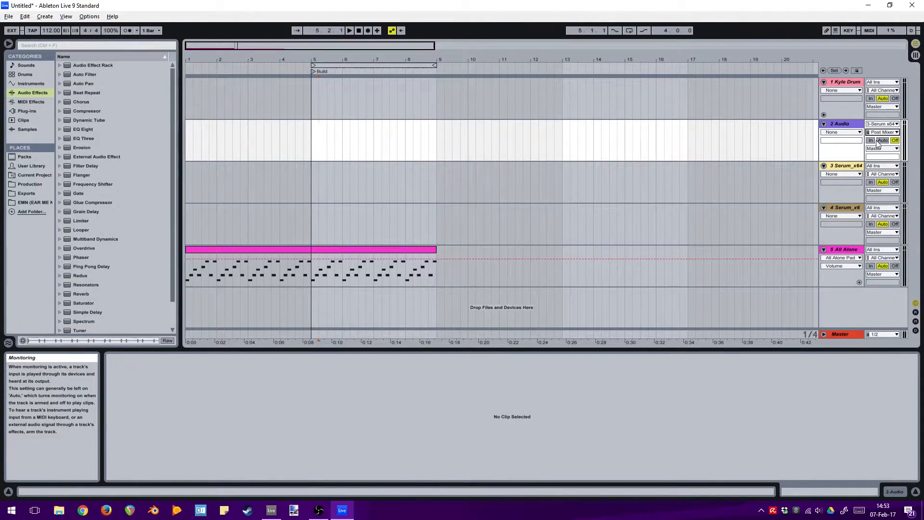
pyautogui.click(882, 107)
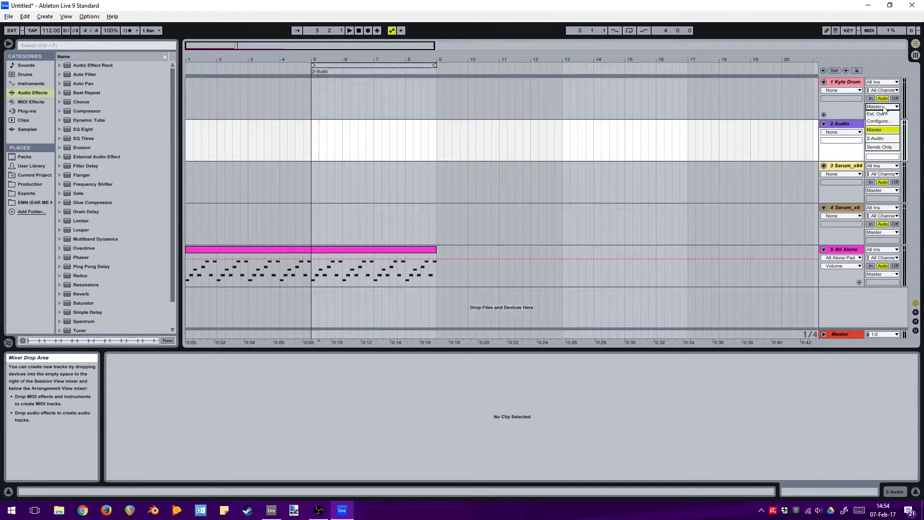
pyautogui.click(883, 107)
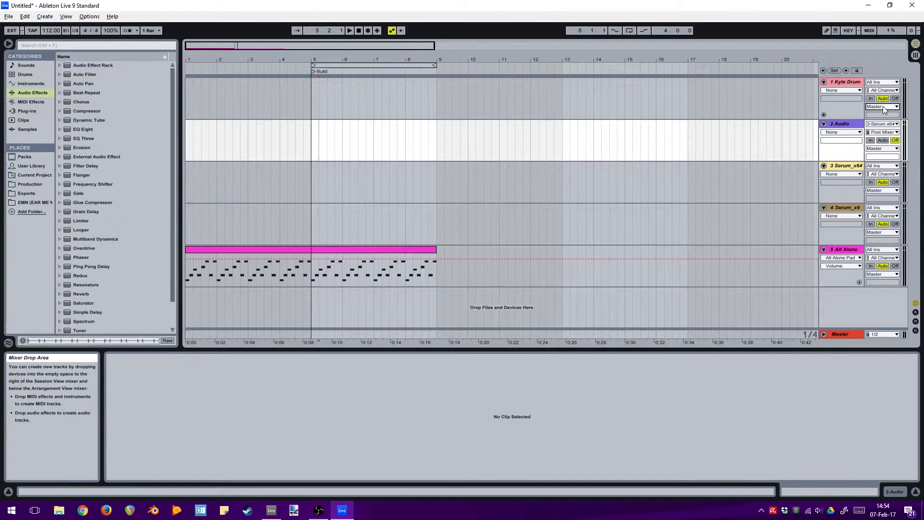
# Step: Show the return tracks, then unfold A Reverb and B Delay and fold them again
pyautogui.click(916, 312)
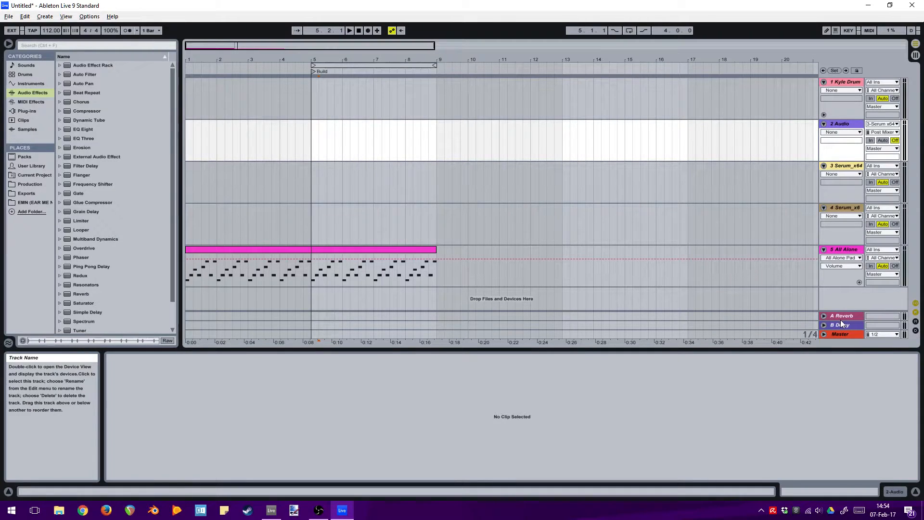
pyautogui.click(821, 316)
pyautogui.click(821, 323)
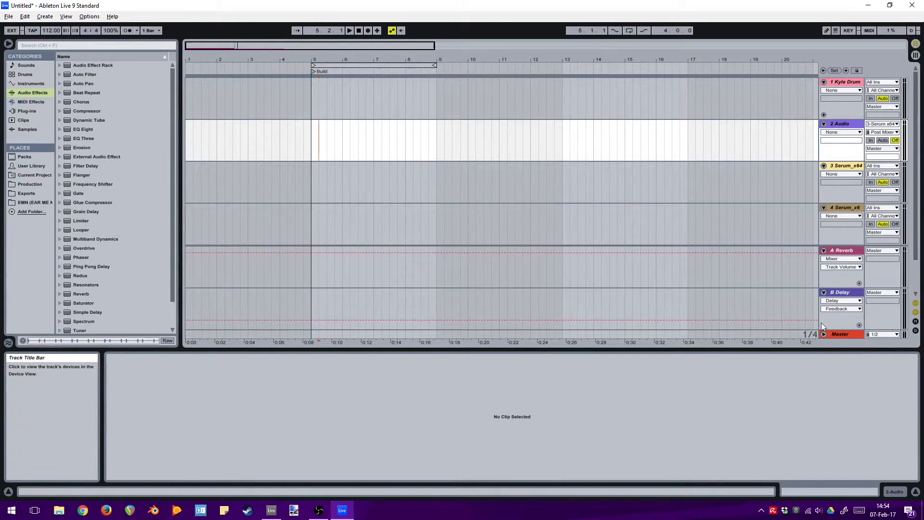
pyautogui.click(821, 251)
pyautogui.click(824, 291)
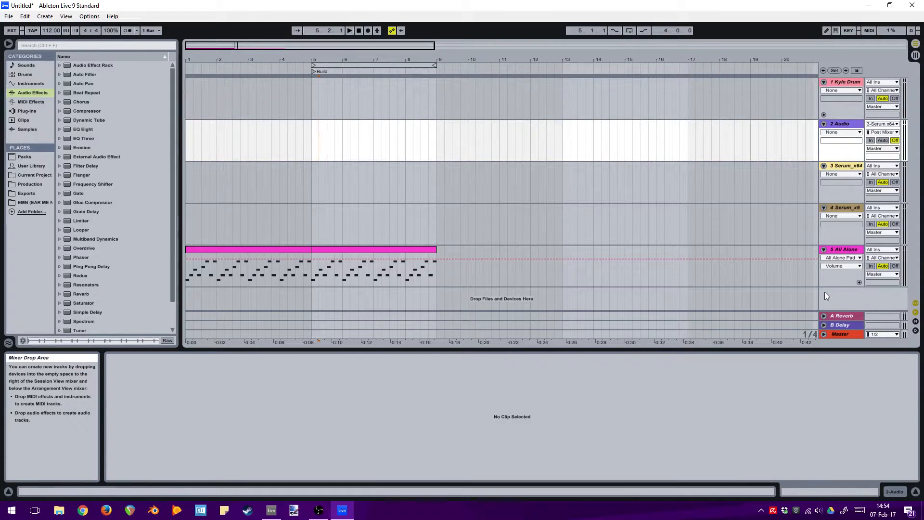
# Step: Select the All Alone track, check its strip in Session View, and show the mixer section in Arrangement View
pyautogui.click(862, 250)
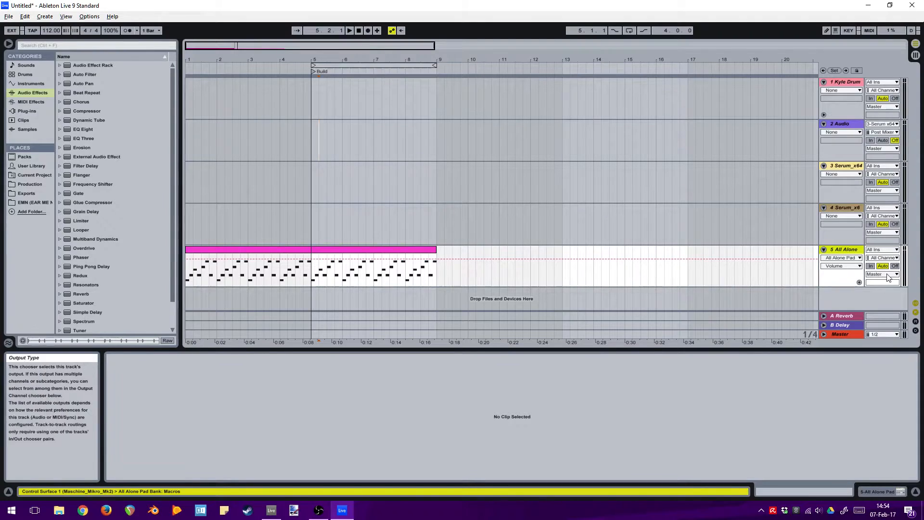
pyautogui.press('Tab')
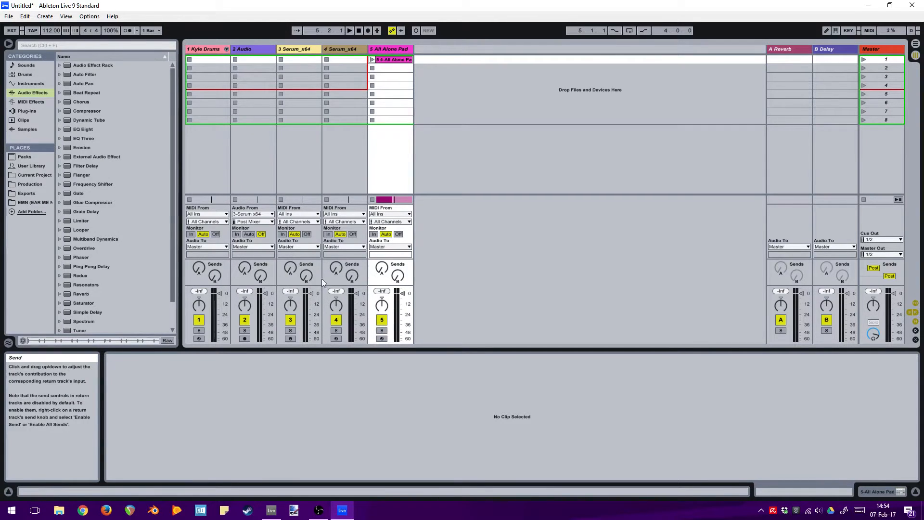
pyautogui.press('Tab')
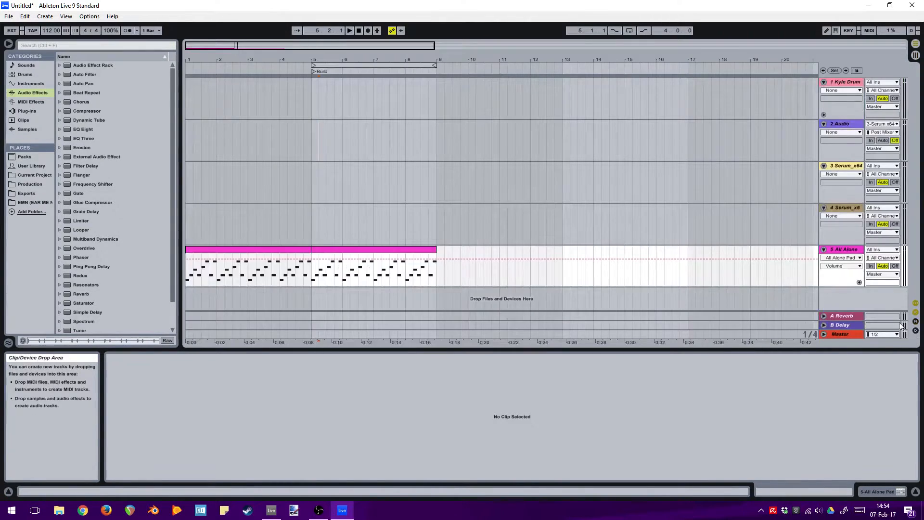
pyautogui.click(915, 321)
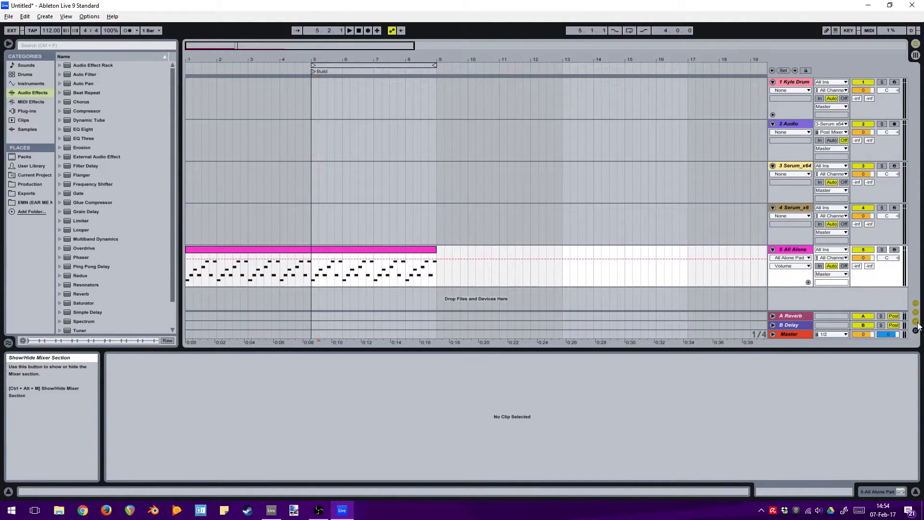
# Step: Lower the All Alone track's volume to -6.2 dB, and switch its track activator off and on again
pyautogui.moveTo(870, 260); pyautogui.dragTo(871, 289)
pyautogui.click(869, 250)
pyautogui.click(868, 250)
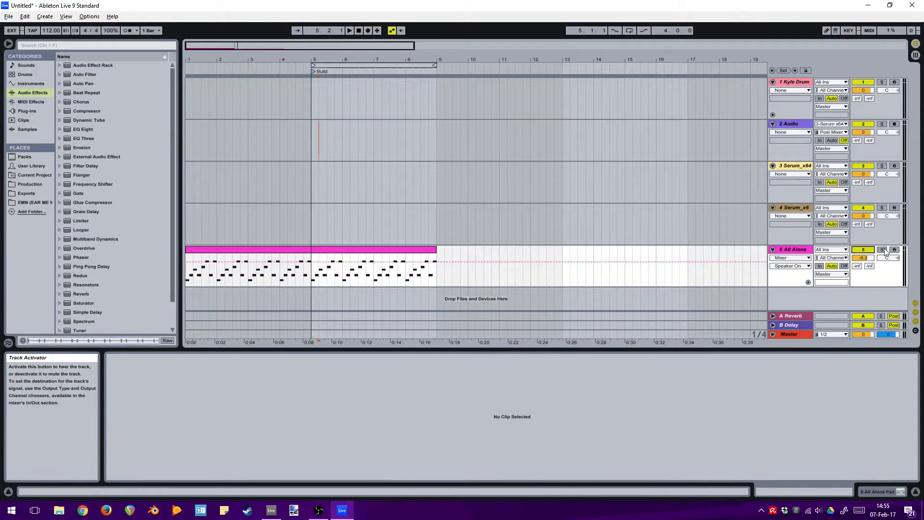
# Step: Toggle solo and record arm on the All Alone track, leaving both off
pyautogui.click(881, 250)
pyautogui.click(894, 250)
pyautogui.click(882, 251)
pyautogui.click(894, 250)
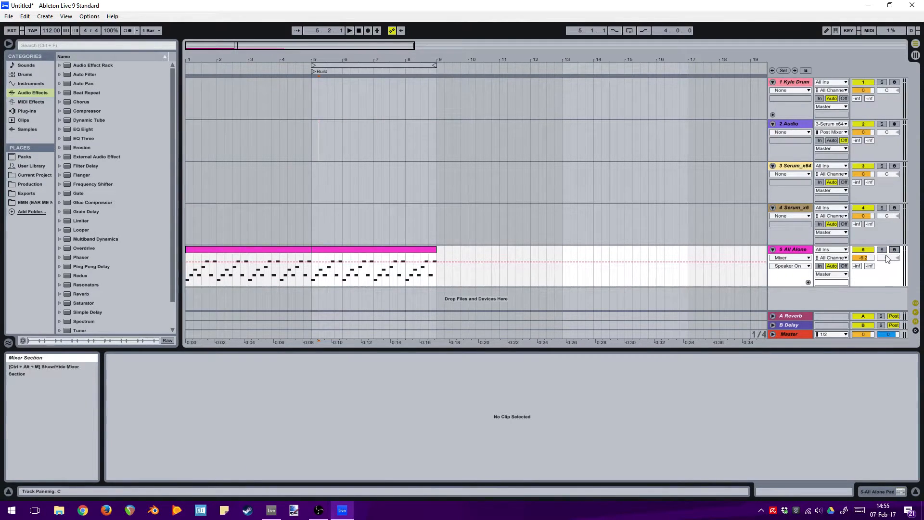
# Step: Play the arrangement from the start and try the All Alone track's A Reverb and B Delay sends
pyautogui.press('Home')
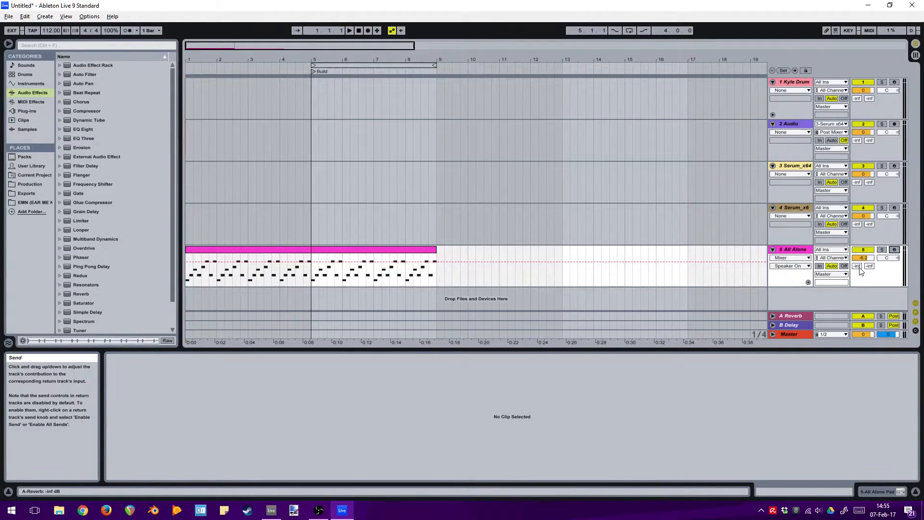
pyautogui.press('space')
pyautogui.moveTo(858, 266)
pyautogui.mouseDown()
pyautogui.moveTo(857, 214)
pyautogui.moveTo(857, 267)
pyautogui.moveTo(869, 214)
pyautogui.moveTo(869, 268)
pyautogui.mouseUp()
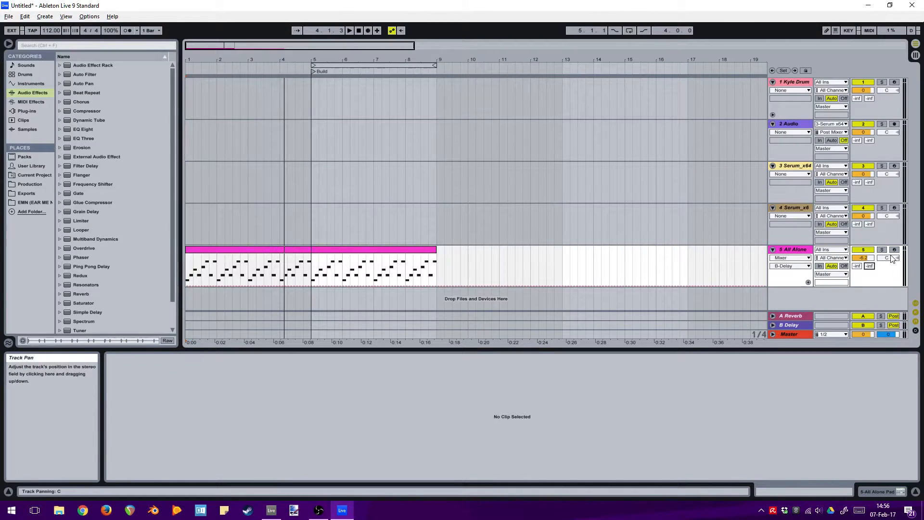
# Step: Try the All Alone track's panning, keeping it at C, and lower its volume to -17.2 dB
pyautogui.moveTo(890, 260); pyautogui.dragTo(890, 258)
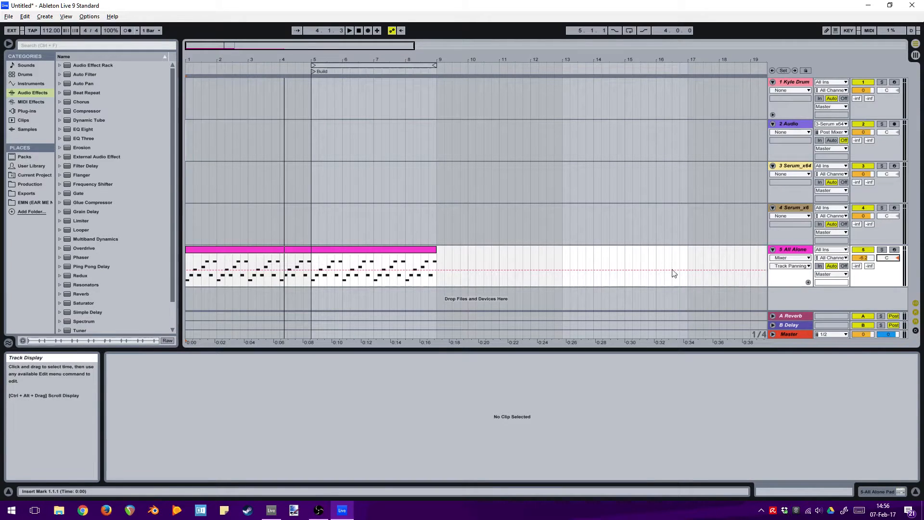
pyautogui.moveTo(862, 258); pyautogui.dragTo(863, 268)
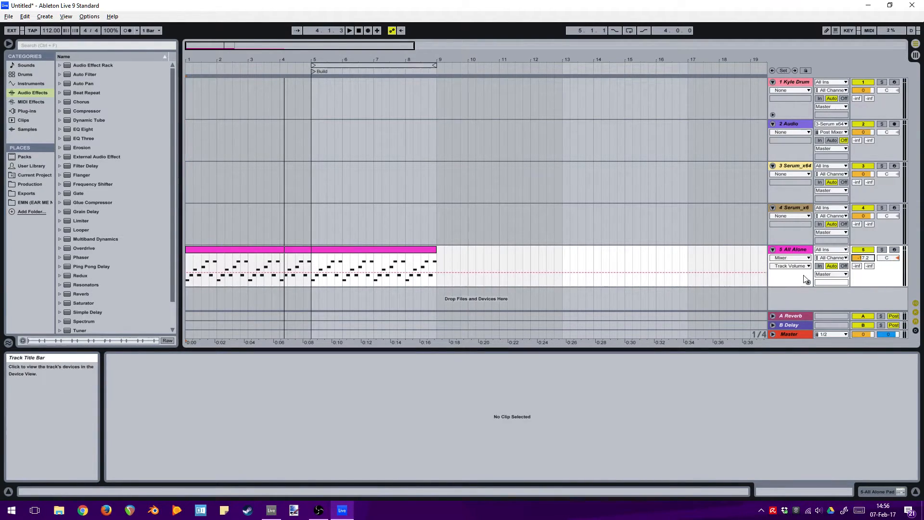
# Step: Show the track delay section, toggle the All Alone track's delay unit, and set its delay to 1.00 ms
pyautogui.click(915, 330)
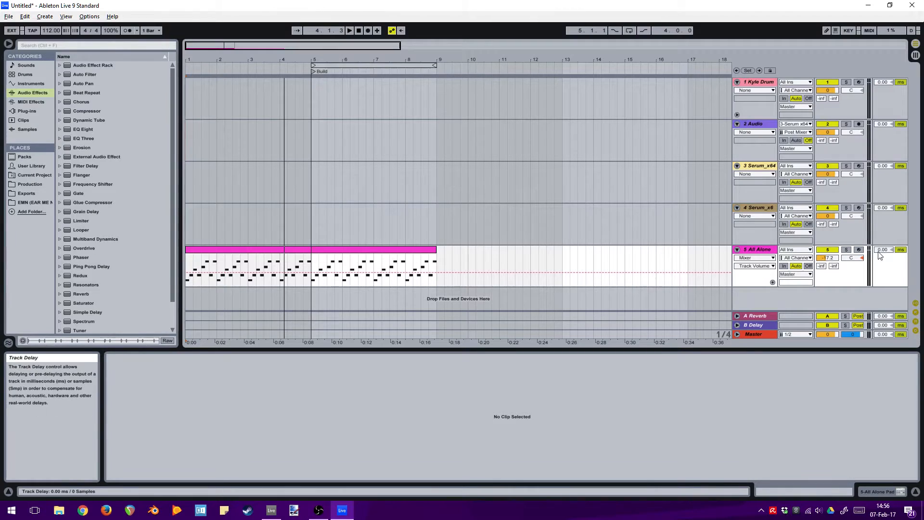
pyautogui.click(900, 249)
pyautogui.click(901, 250)
pyautogui.moveTo(879, 250)
pyautogui.mouseDown()
pyautogui.moveTo(879, 240)
pyautogui.moveTo(879, 254)
pyautogui.mouseUp()
pyautogui.moveTo(879, 253); pyautogui.dragTo(879, 256)
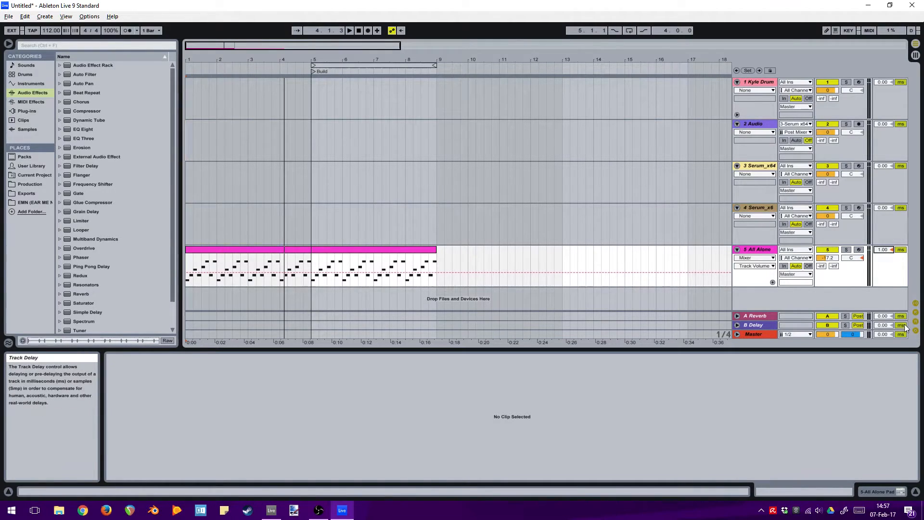
# Step: Switch to Session View, raise the All Alone track's volume close to 0 dB, and try its B send
pyautogui.click(523, 224)
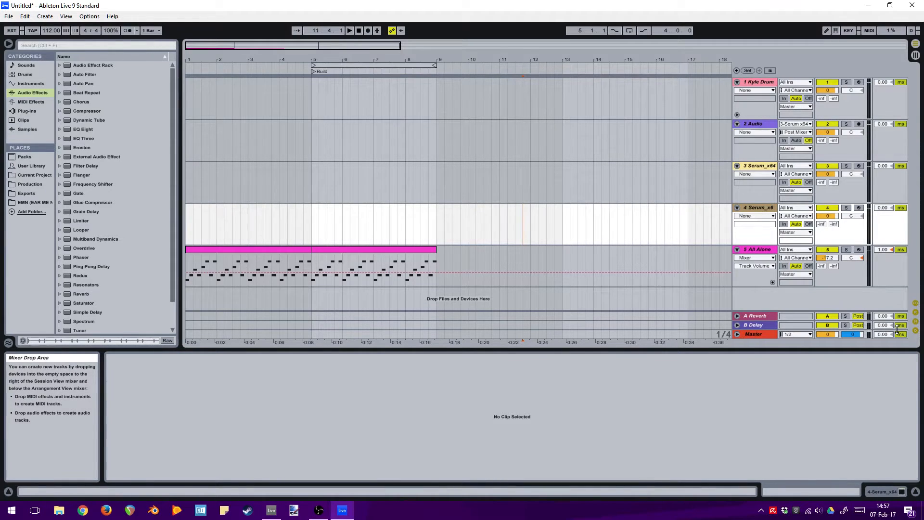
pyautogui.press('Tab')
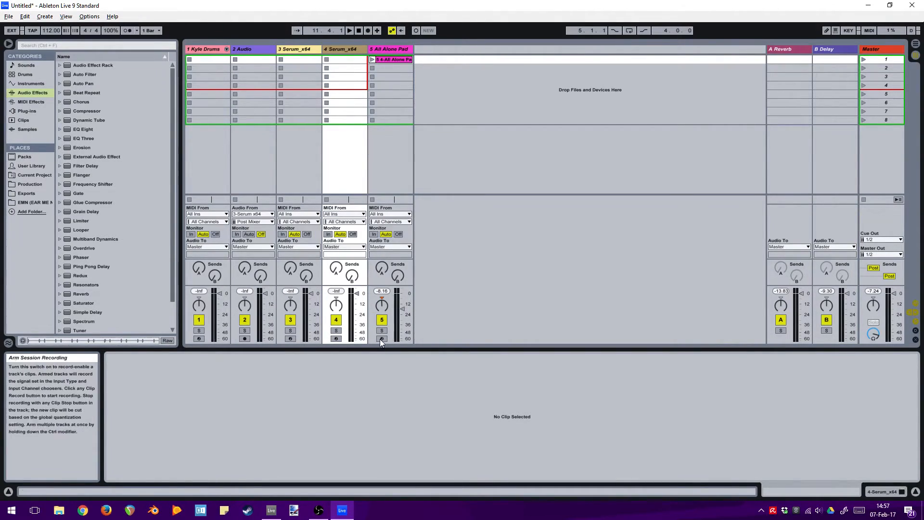
pyautogui.moveTo(403, 315); pyautogui.dragTo(405, 307)
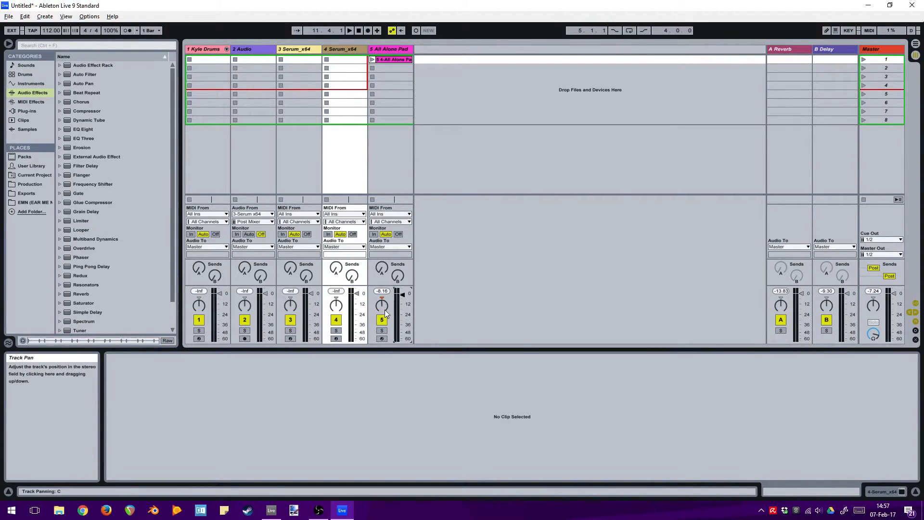
pyautogui.moveTo(394, 278); pyautogui.dragTo(400, 235)
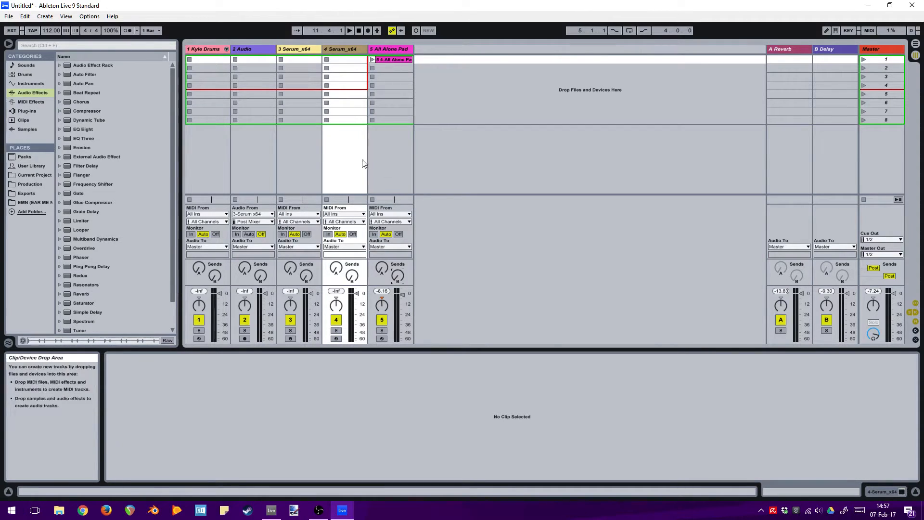
# Step: Select the All Alone track's second clip slot, and arm the track for session recording and disarm it again
pyautogui.click(396, 140)
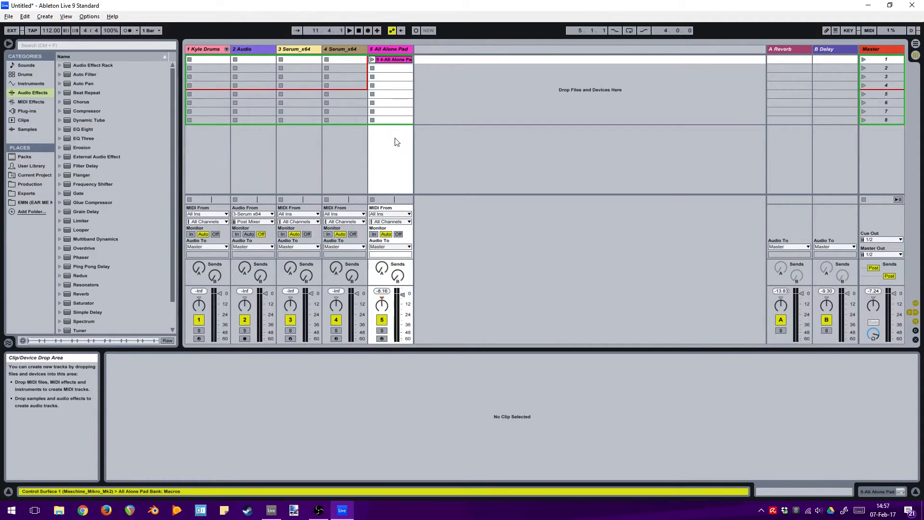
pyautogui.click(400, 75)
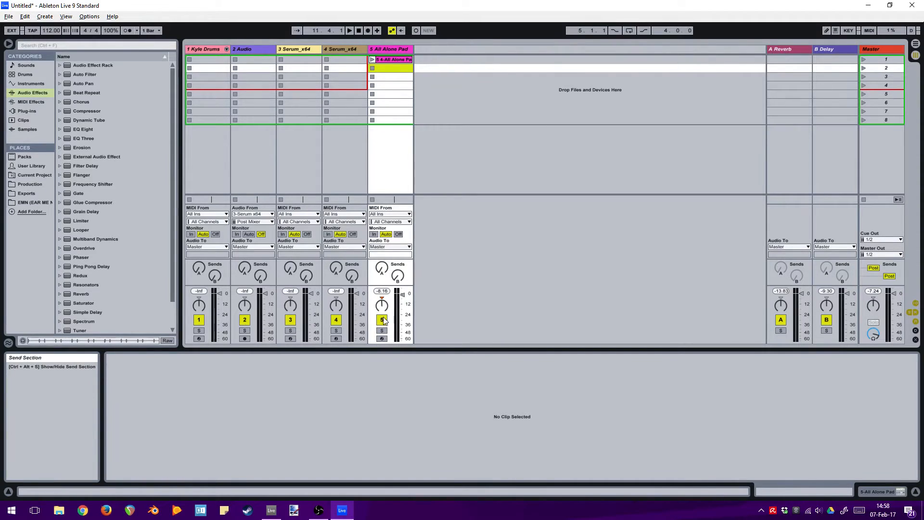
pyautogui.click(382, 338)
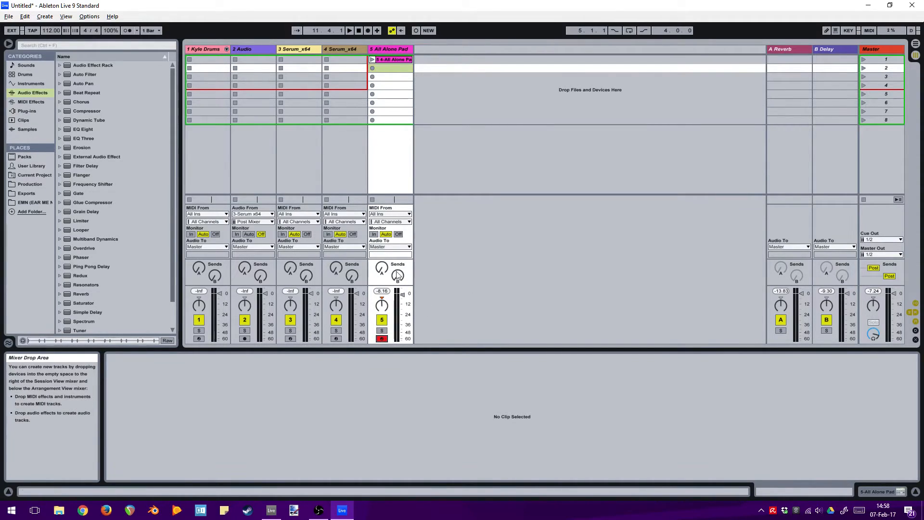
pyautogui.click(381, 339)
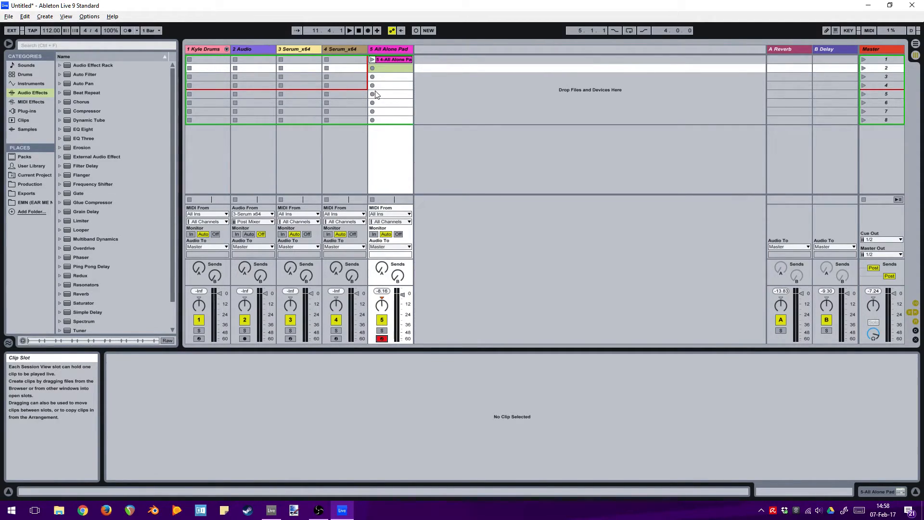
pyautogui.click(382, 338)
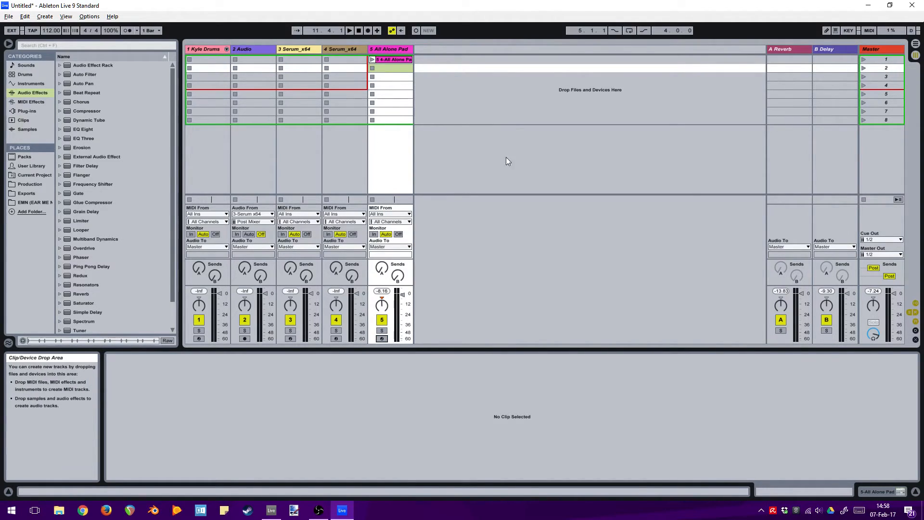
# Step: Inspect the All Alone clip in slot 1 and launch it
pyautogui.click(391, 60)
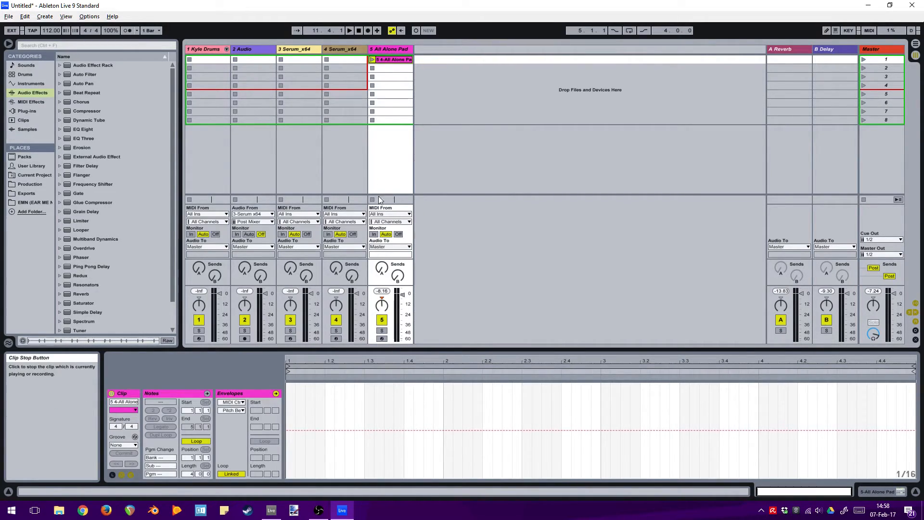
pyautogui.click(346, 63)
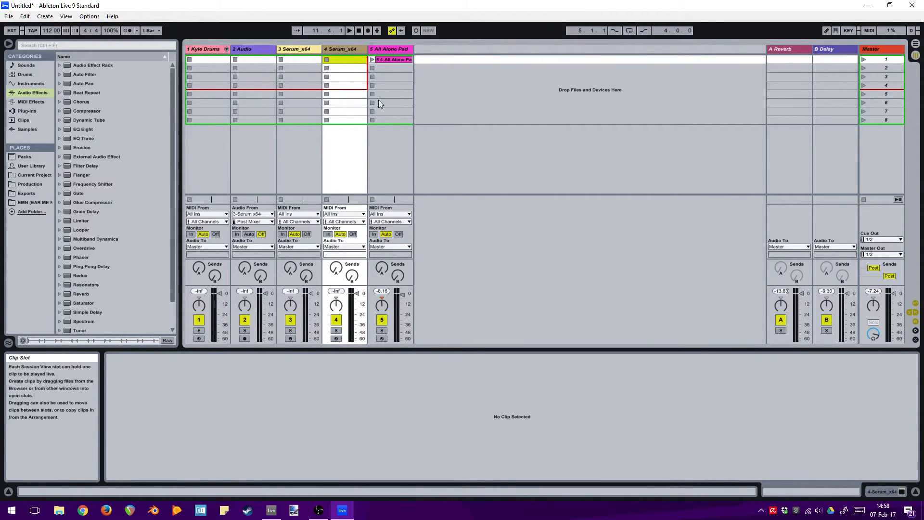
pyautogui.click(371, 59)
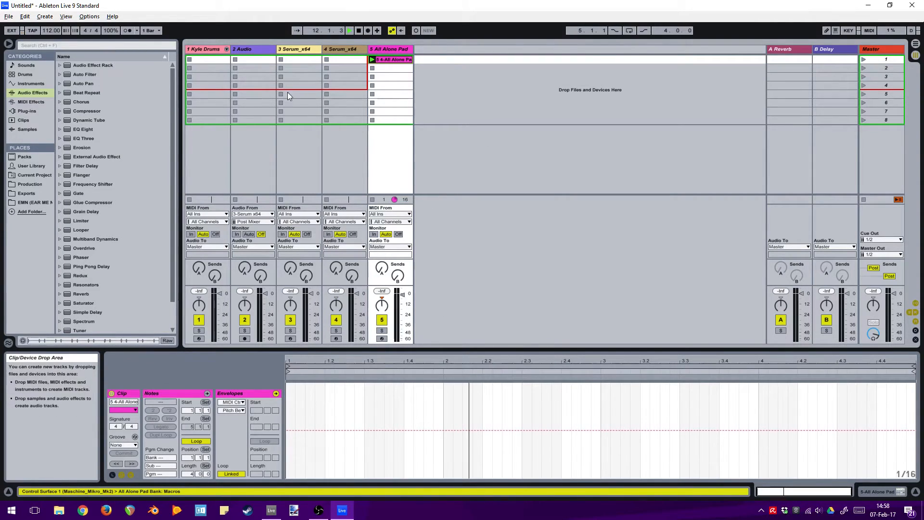
# Step: Check the global launch quantization choices, keeping 1 Bar
pyautogui.click(158, 31)
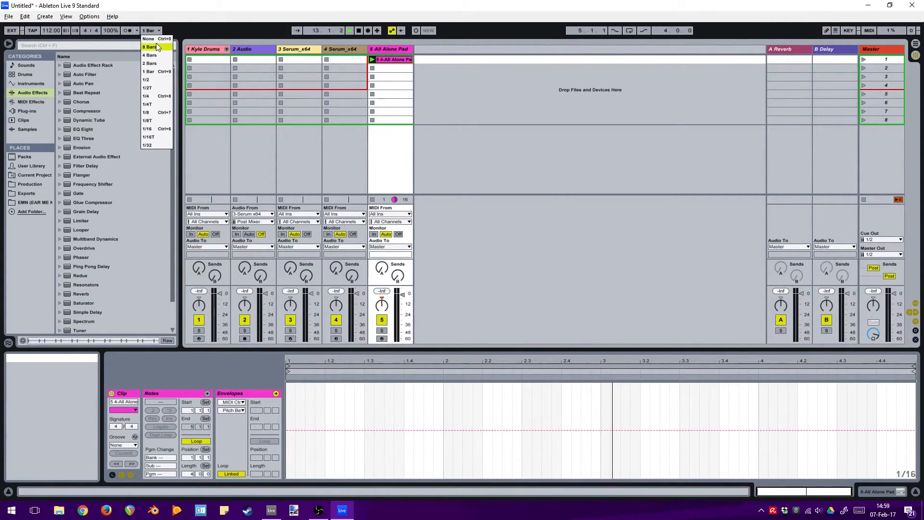
pyautogui.click(157, 30)
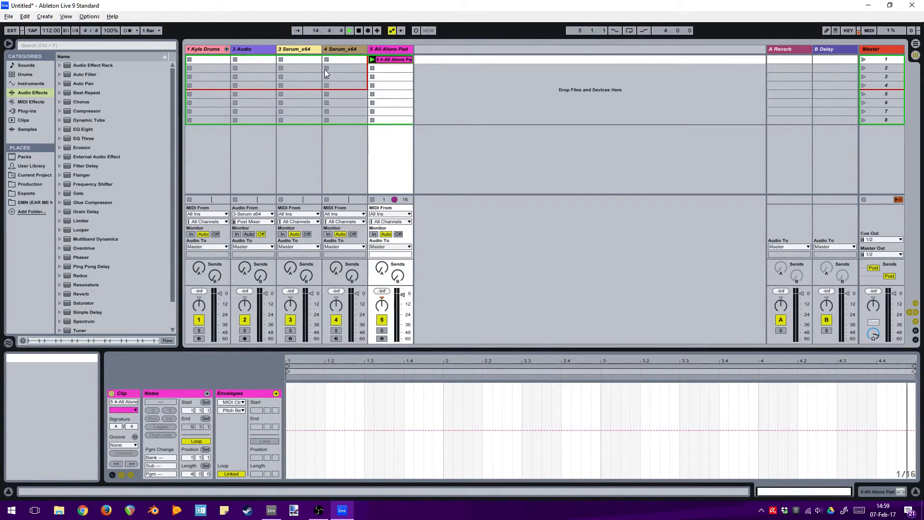
pyautogui.click(156, 31)
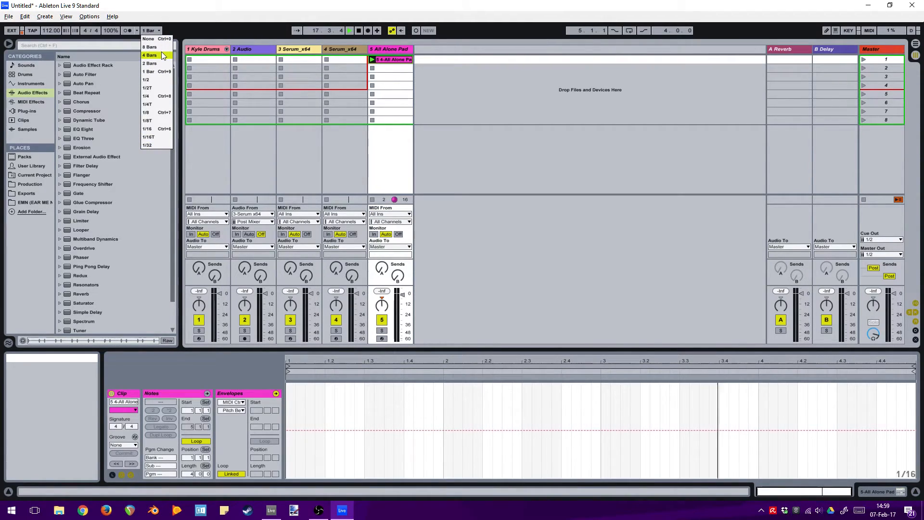
pyautogui.click(236, 30)
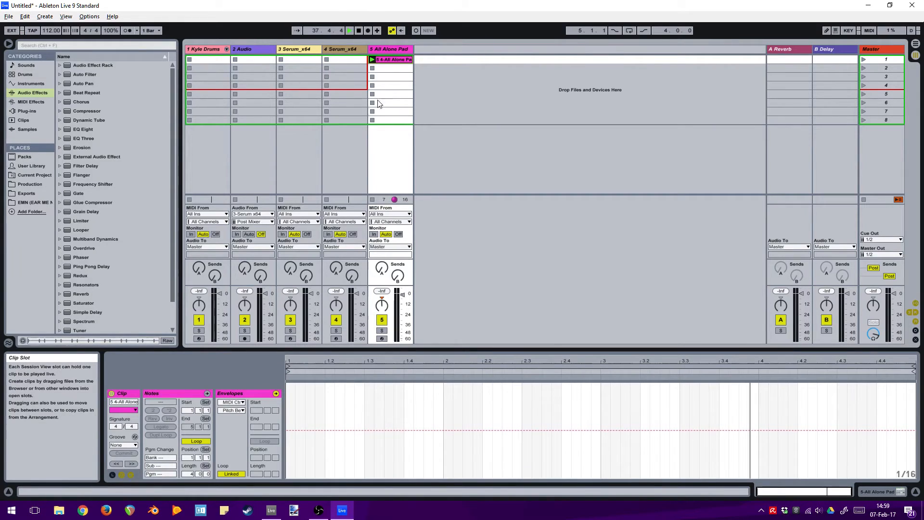
# Step: Stop the All Alone clip from one of its empty slots, and relaunch it with scene 1
pyautogui.click(372, 111)
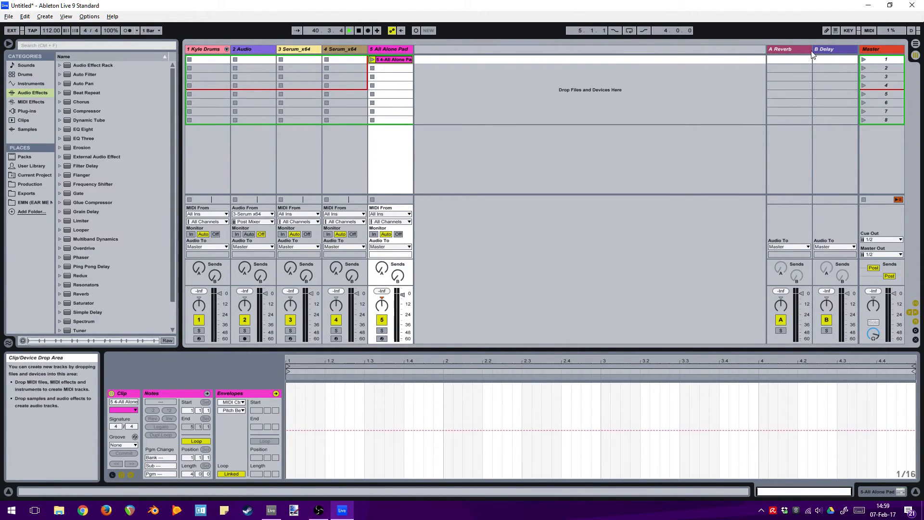
pyautogui.click(862, 59)
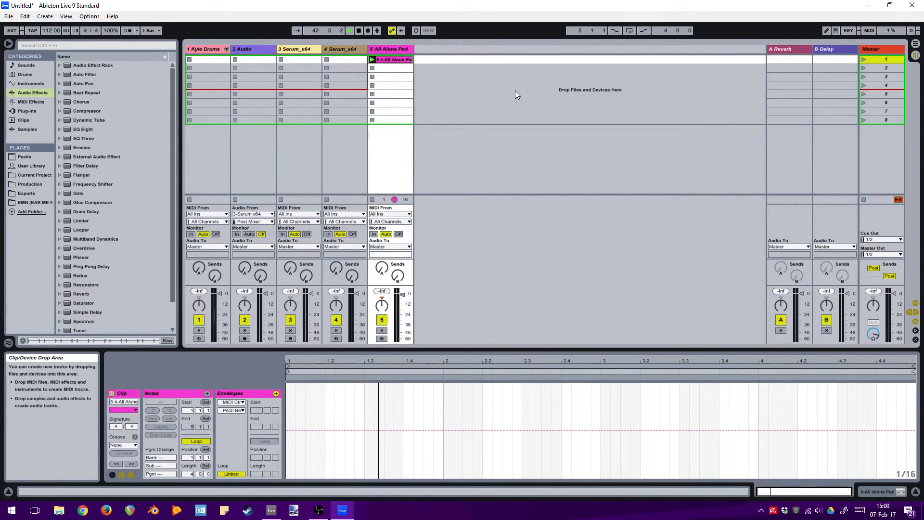
# Step: Return playback to the arrangement and use the Master track's control to stop all clips
pyautogui.click(898, 200)
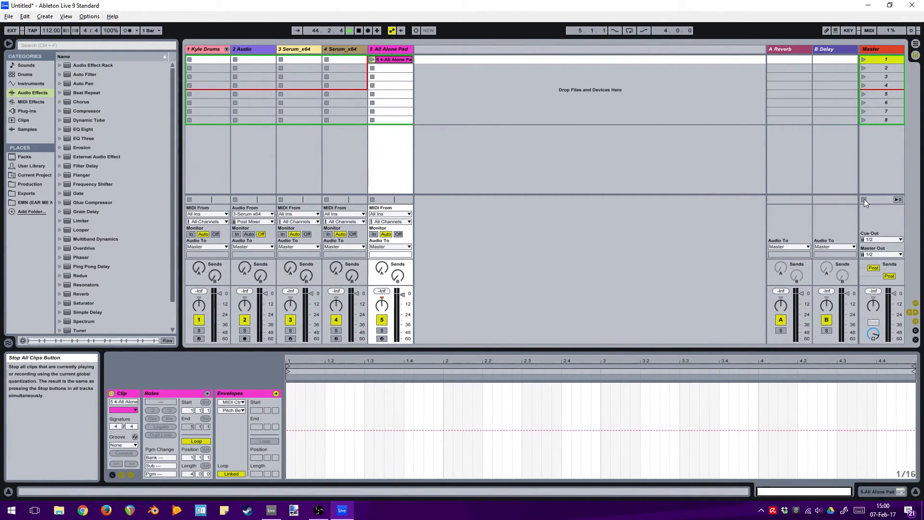
pyautogui.click(865, 203)
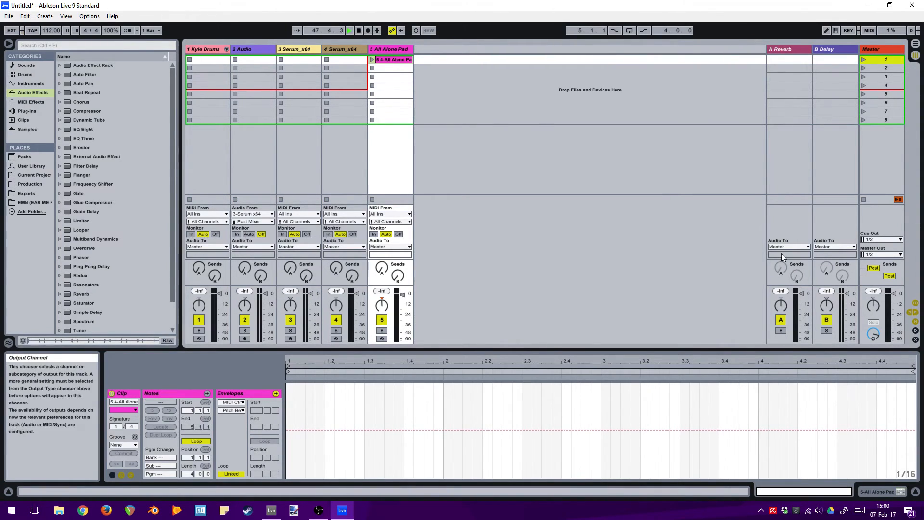
# Step: Select the Master track, and stop the transport and return it to the beginning
pyautogui.click(880, 50)
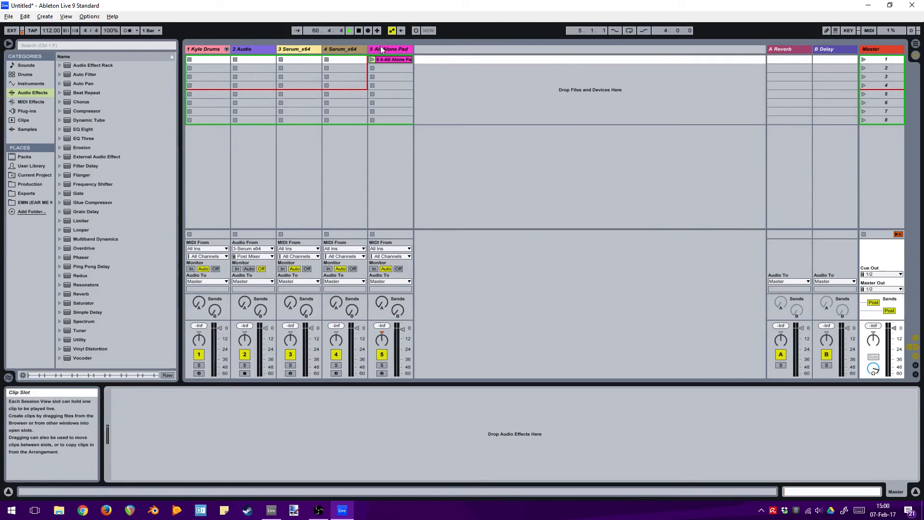
pyautogui.click(362, 30)
pyautogui.click(362, 30)
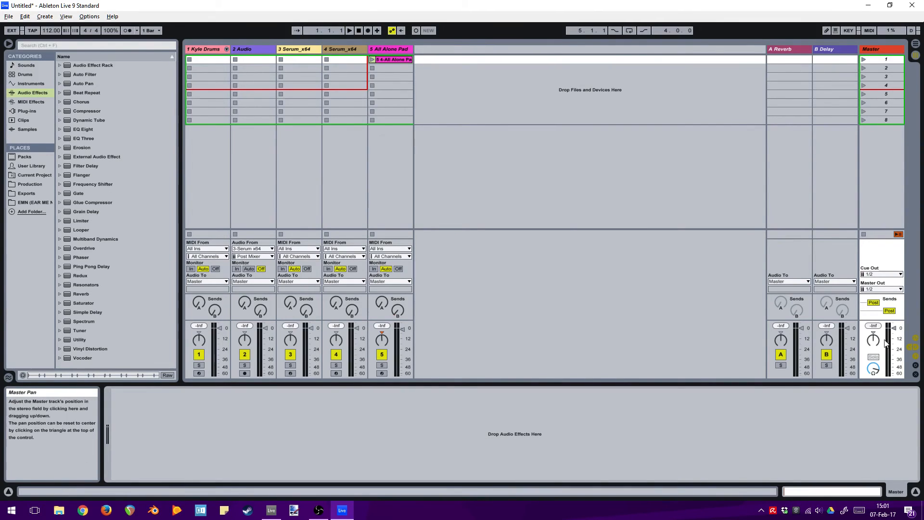
# Step: Show the crossfader section to view the A/B crossfade assigns, and hide it again
pyautogui.click(915, 374)
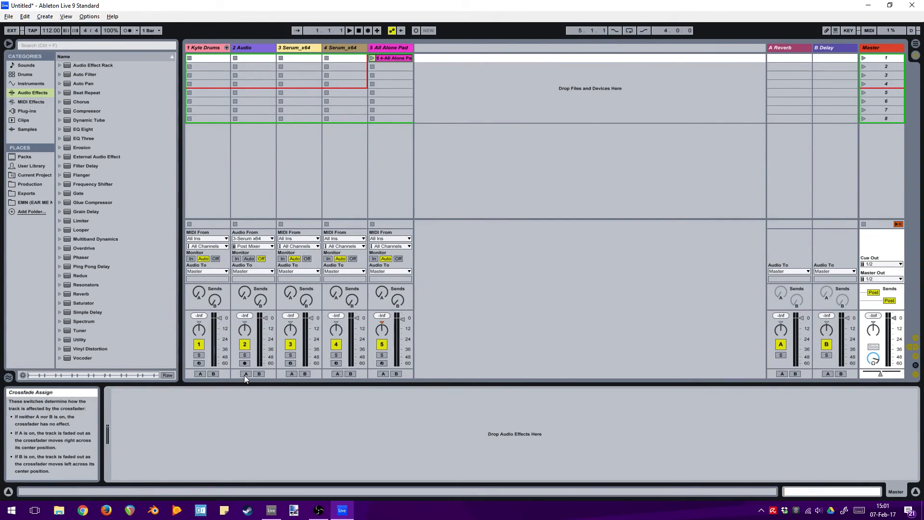
pyautogui.click(915, 375)
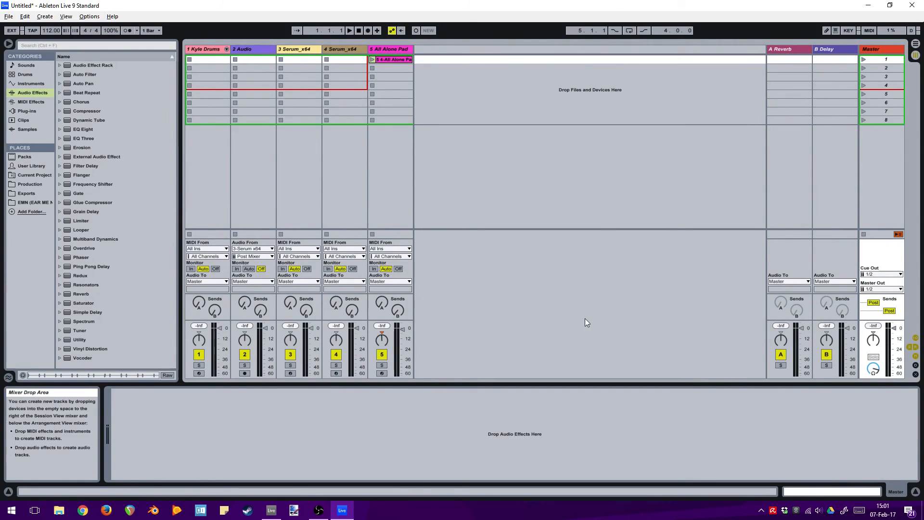